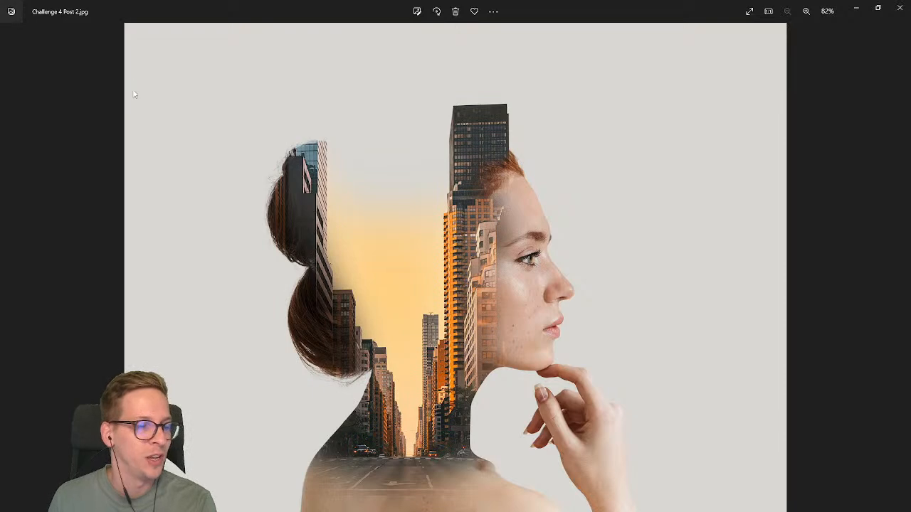
- Put the reference picture away and duplicate the Background layer of the portrait document
drag(194, 15, 199, 511)
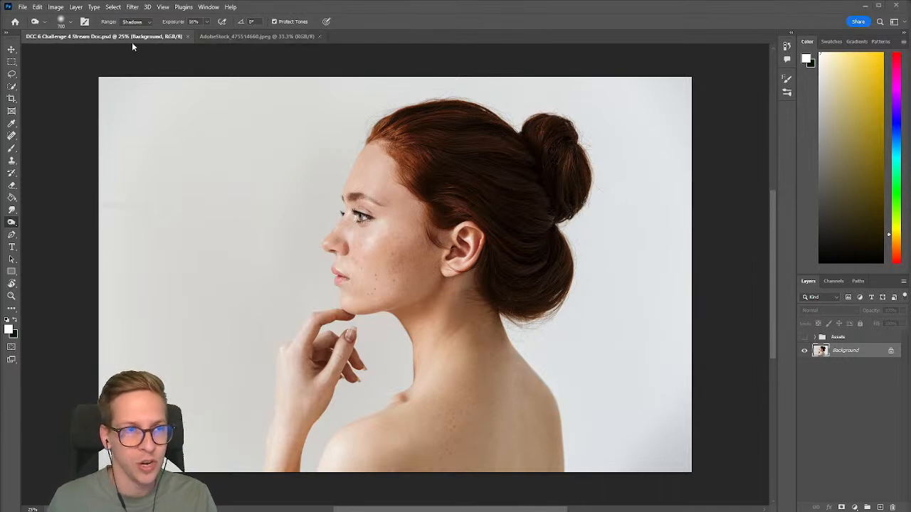
click(804, 337)
click(805, 338)
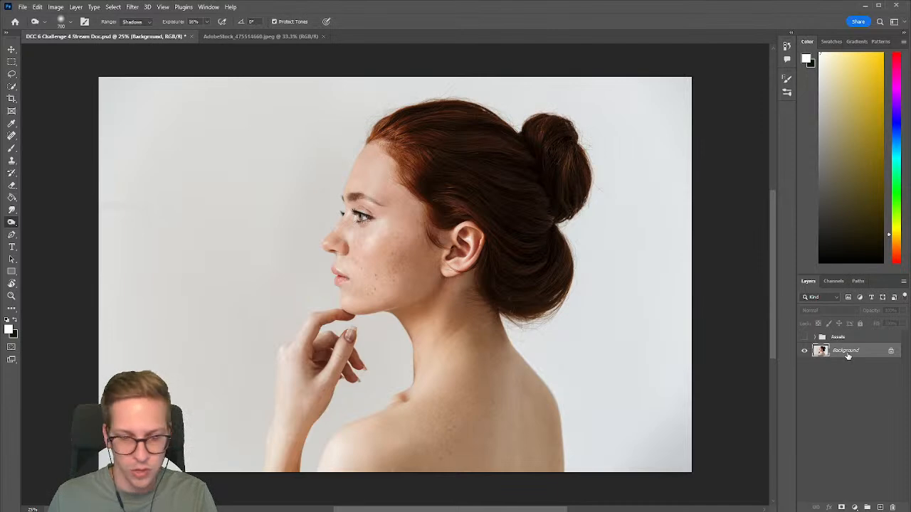
key(ctrl+j)
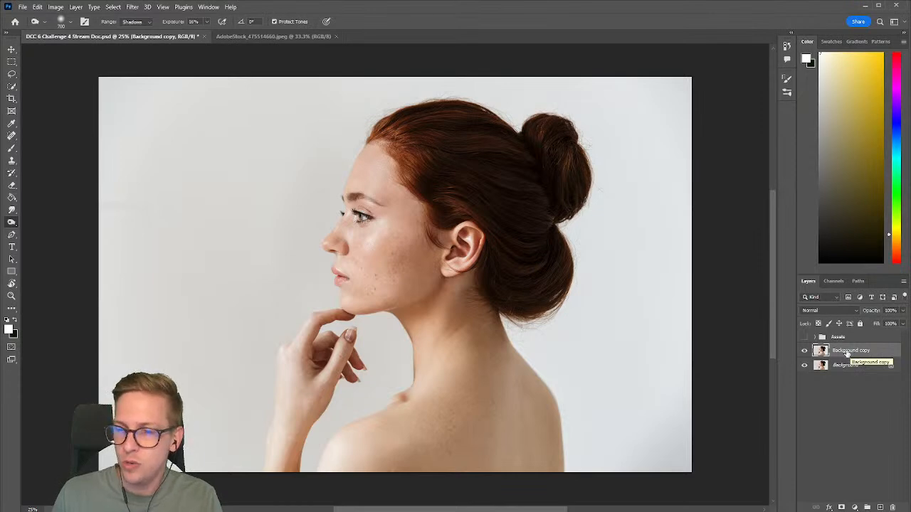
- Mask the duplicated layer to the woman, using Select Subject and Select and Mask with the Refine Edge Brush
click(12, 88)
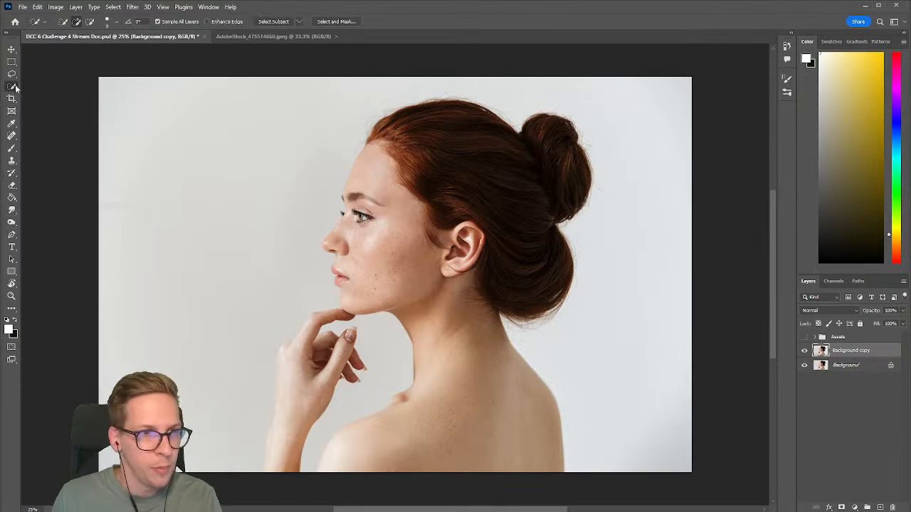
click(266, 22)
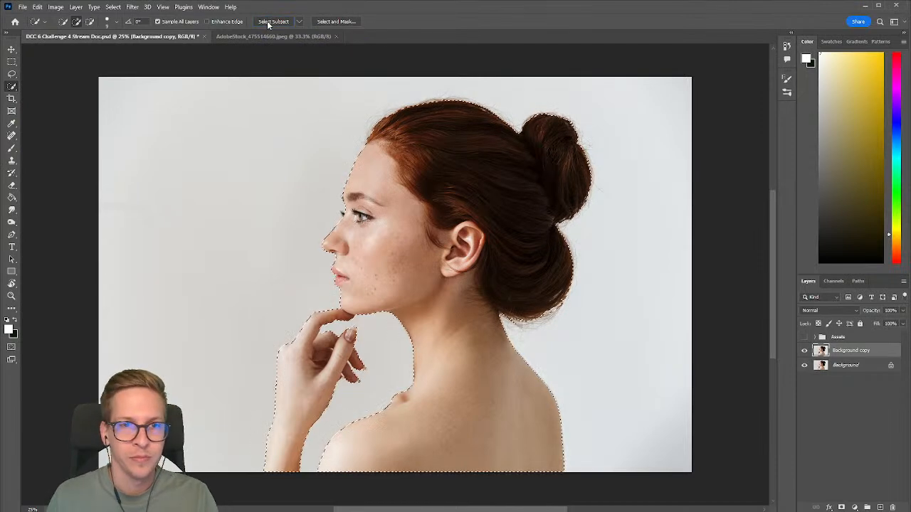
click(325, 22)
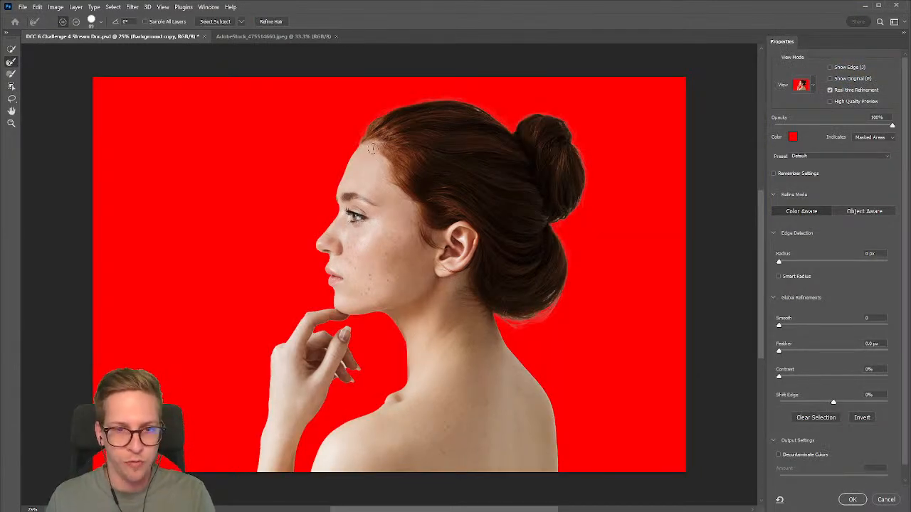
click(10, 63)
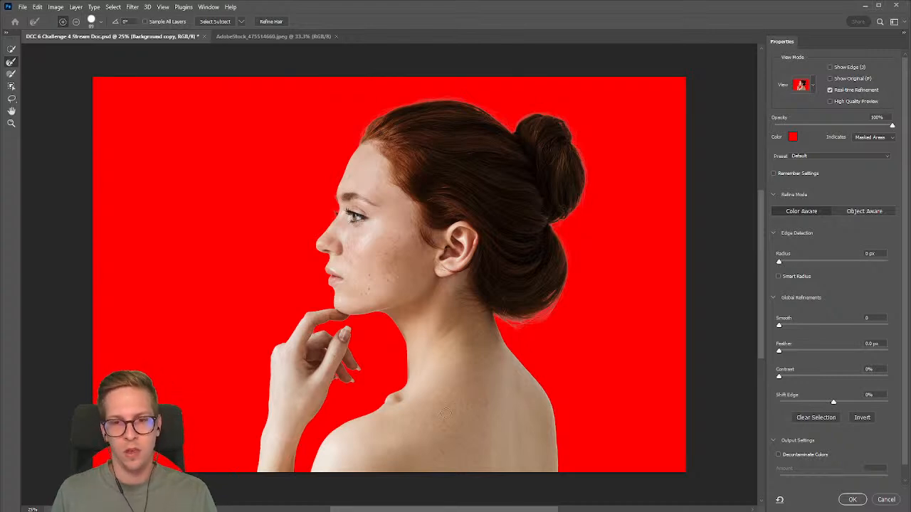
click(853, 499)
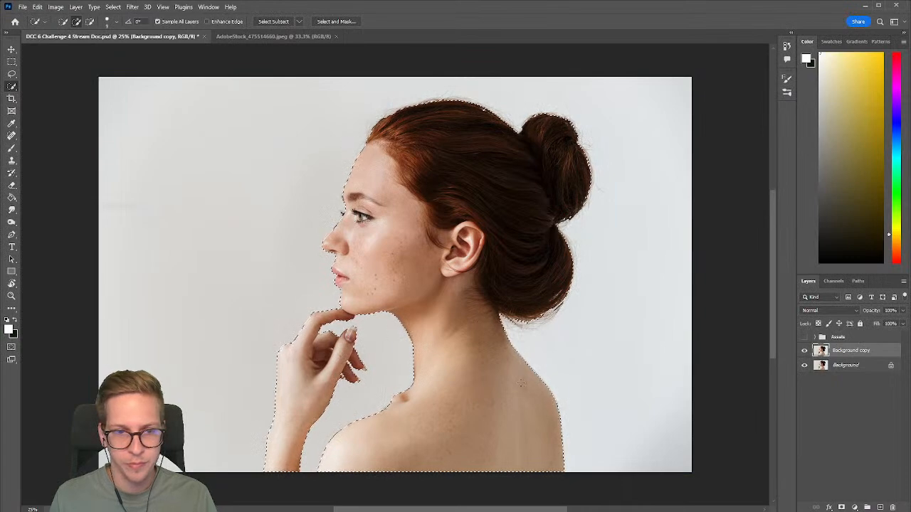
drag(482, 321, 498, 333)
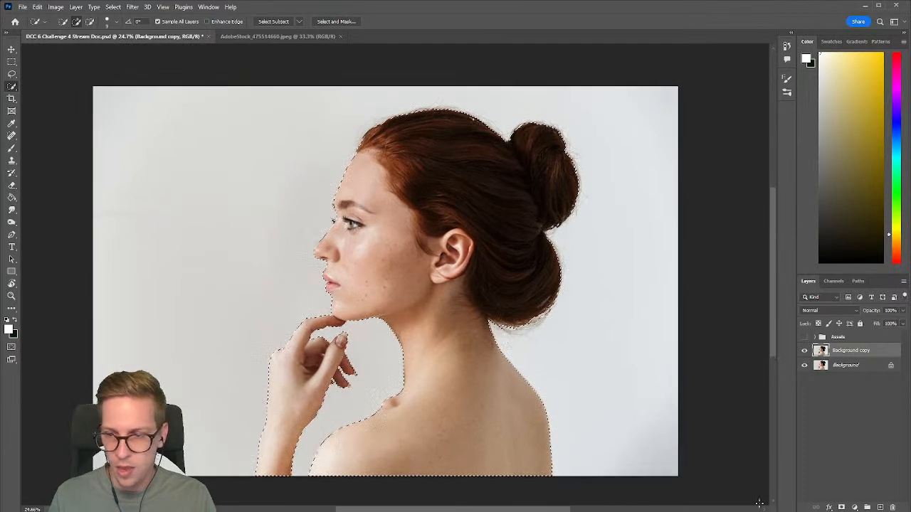
click(841, 508)
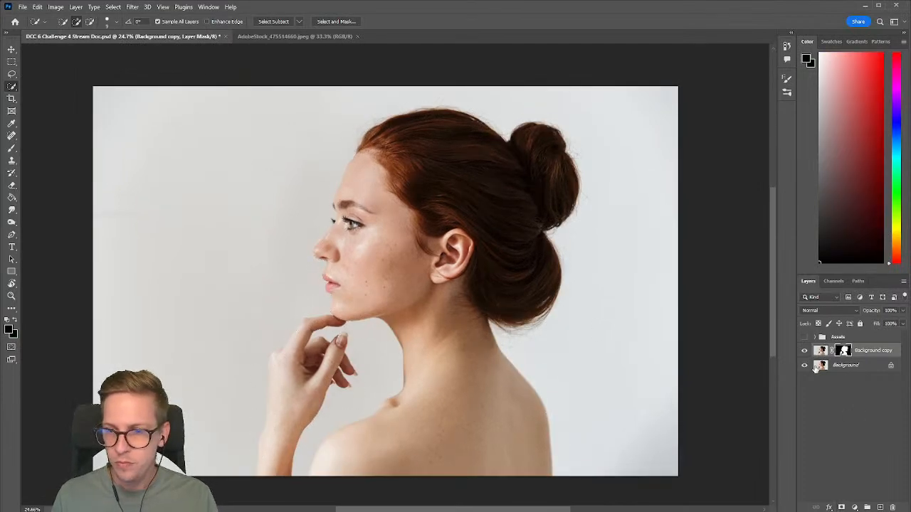
- Create a new layer named BG directly above the original Background layer
click(852, 370)
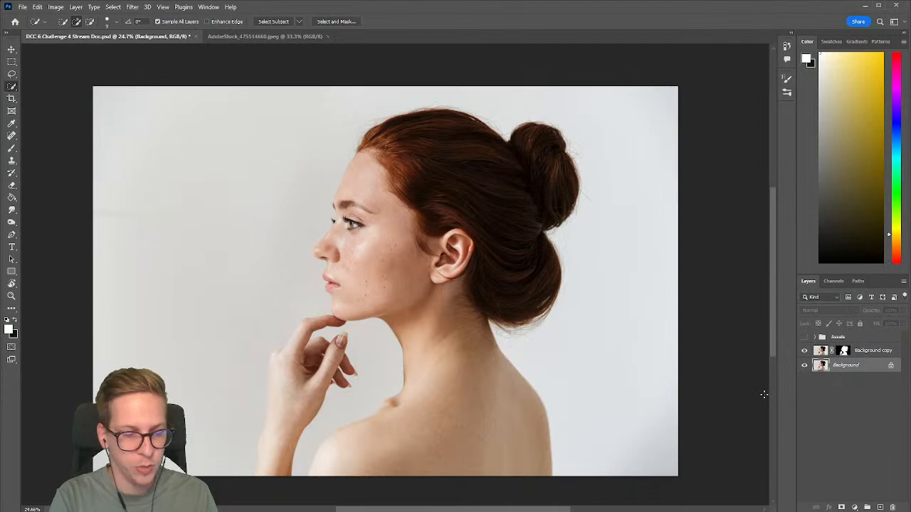
key(ctrl+shift+n)
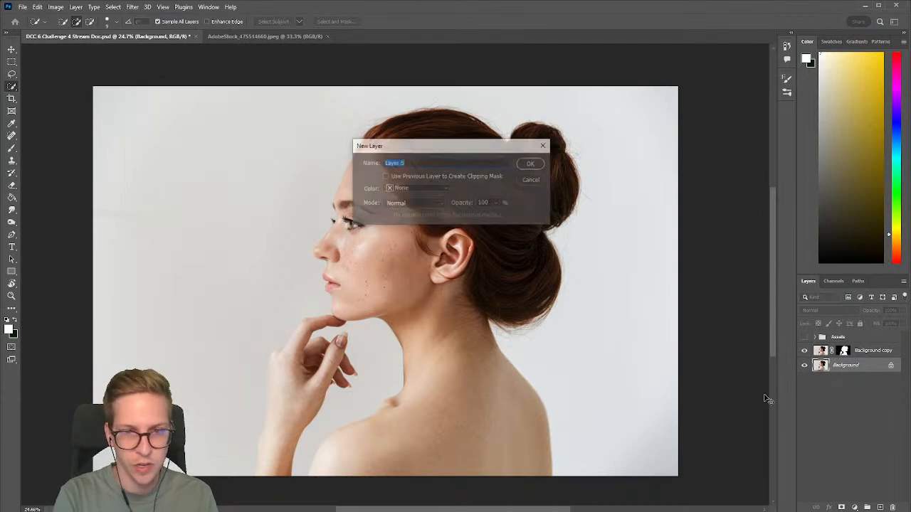
text(BG)
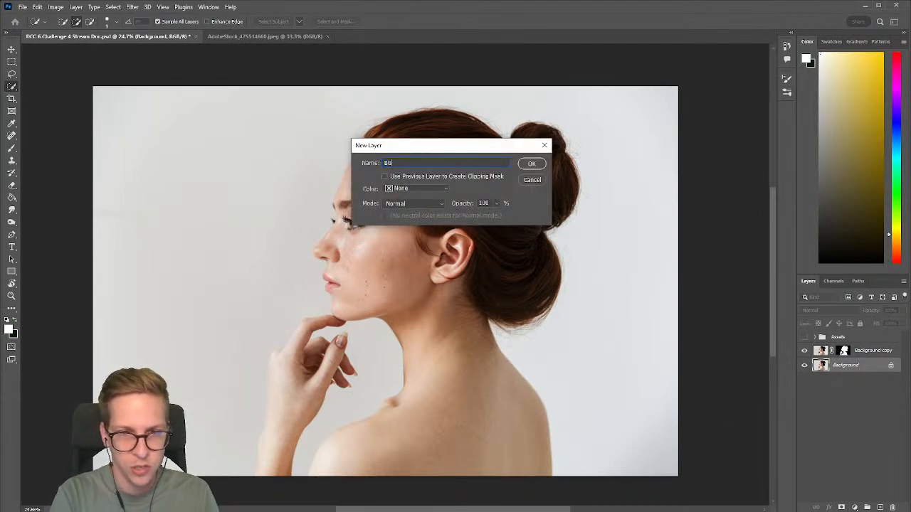
key(Return)
- Fill the BG layer with the light grey sampled from the photo's backdrop near the woman's hand
key(g)
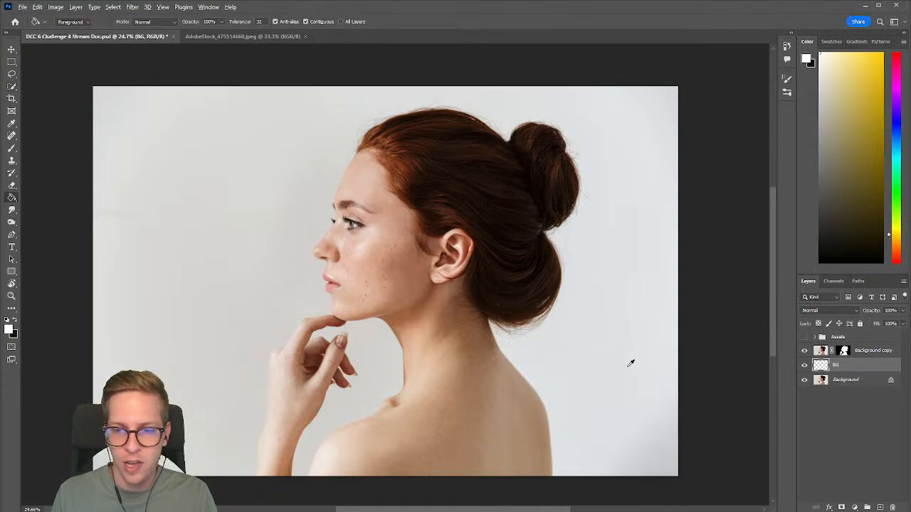
alt+click(239, 331)
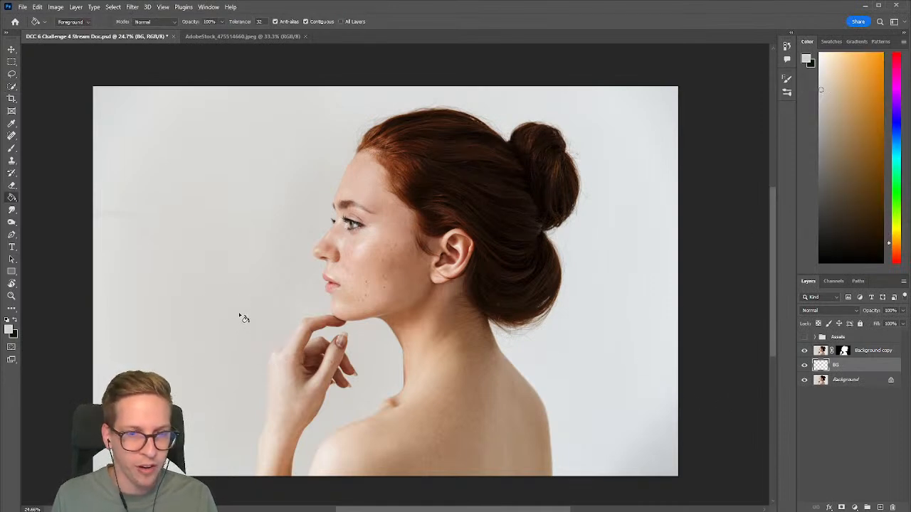
click(240, 326)
click(804, 351)
click(804, 351)
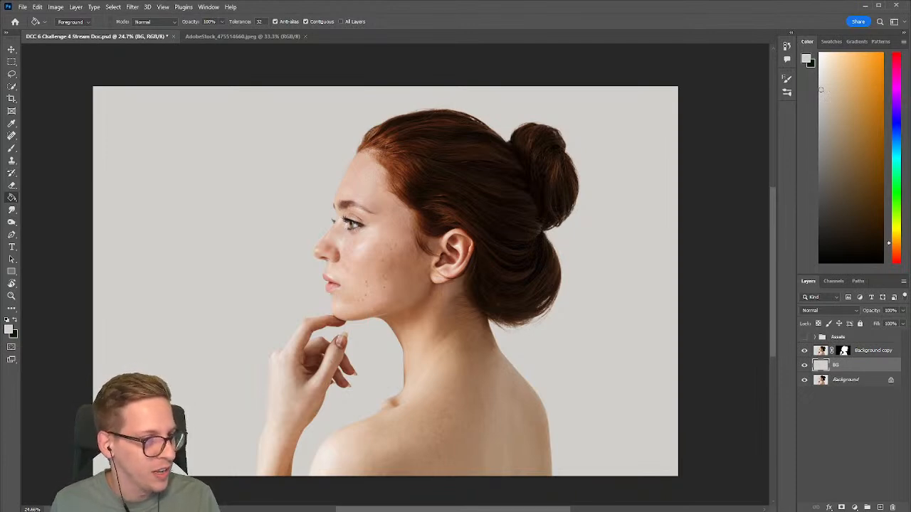
- Duplicate the masked cutout layer of the woman and hide the original cutout
click(860, 352)
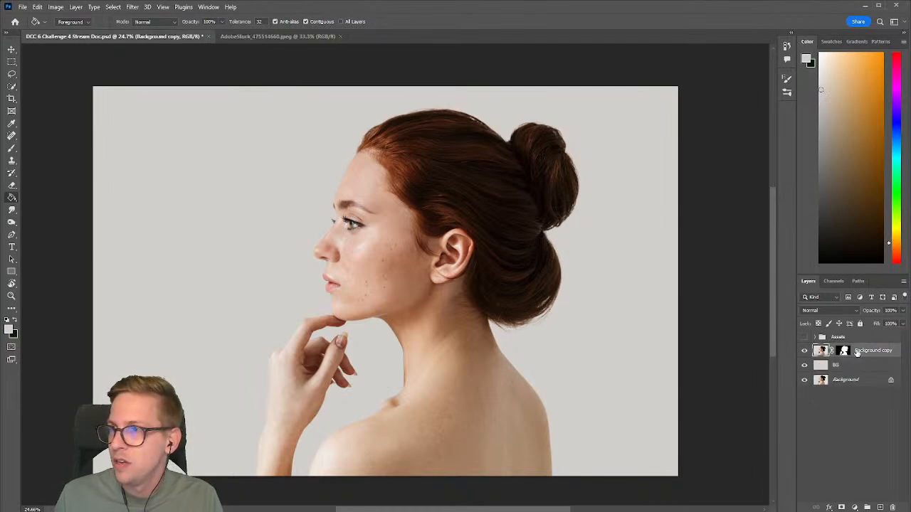
click(804, 352)
click(805, 351)
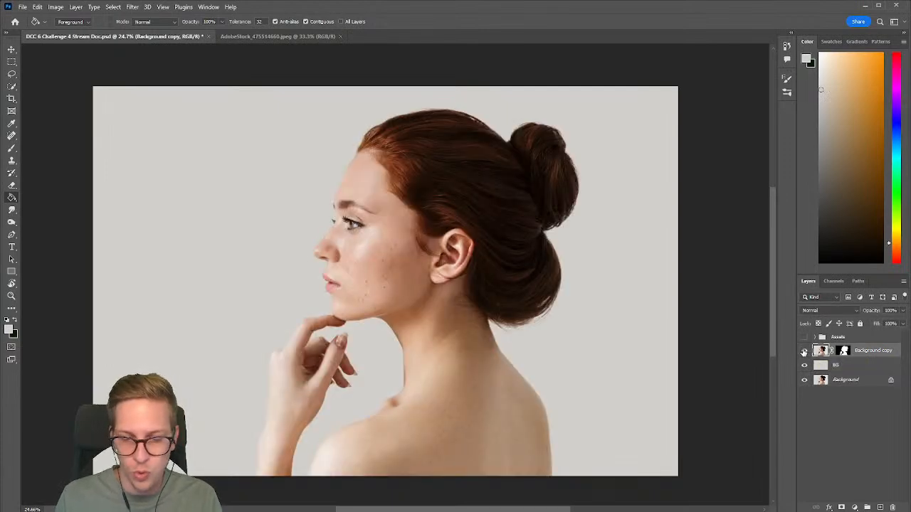
key(ctrl+j)
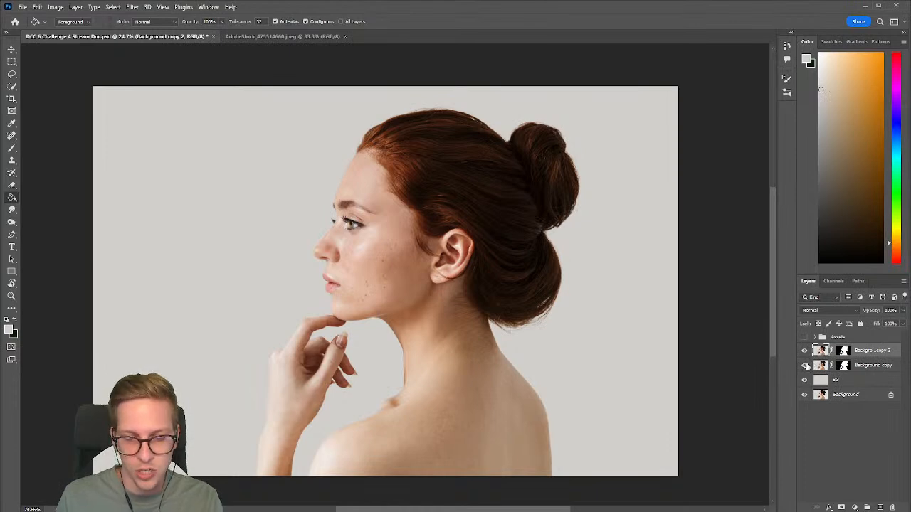
click(805, 365)
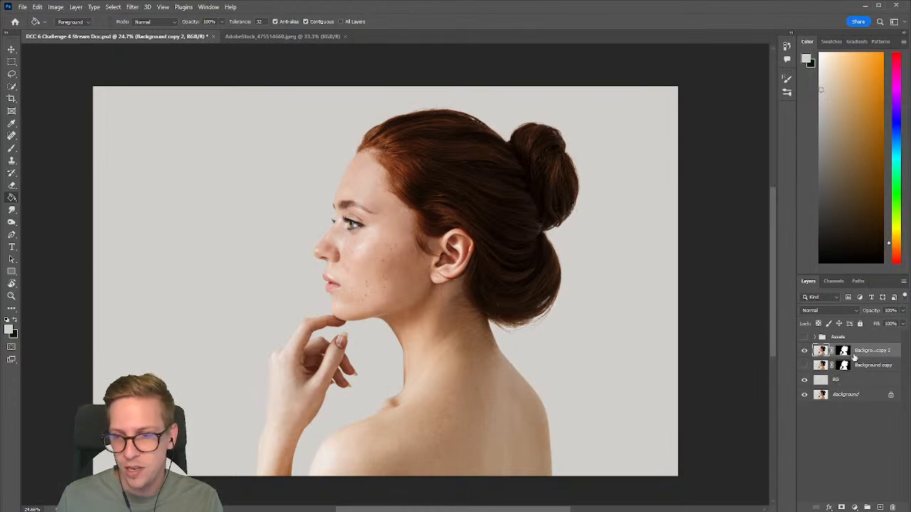
- Apply the layer mask on the new cutout copy
right_click(843, 352)
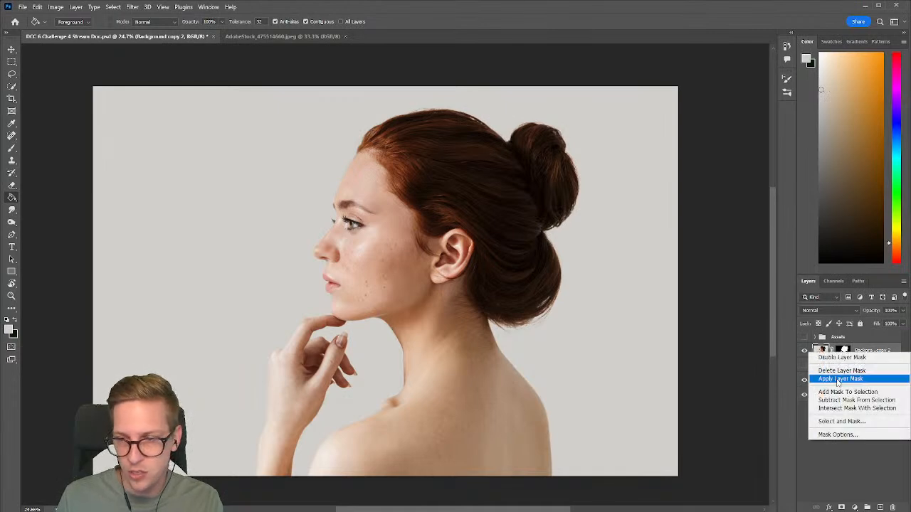
click(840, 379)
click(805, 352)
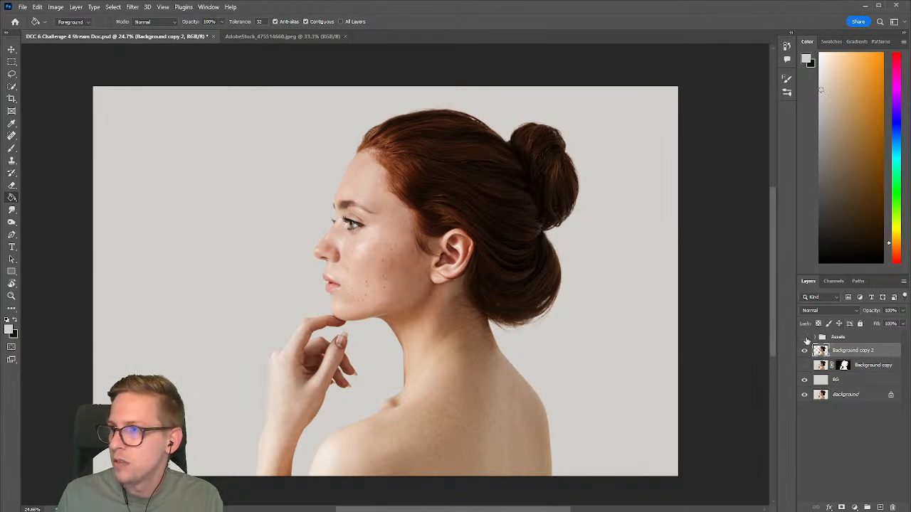
- Add a Hue/Saturation adjustment layer above the cutout copy and clip it to that layer
click(77, 7)
mouse_move(113, 133)
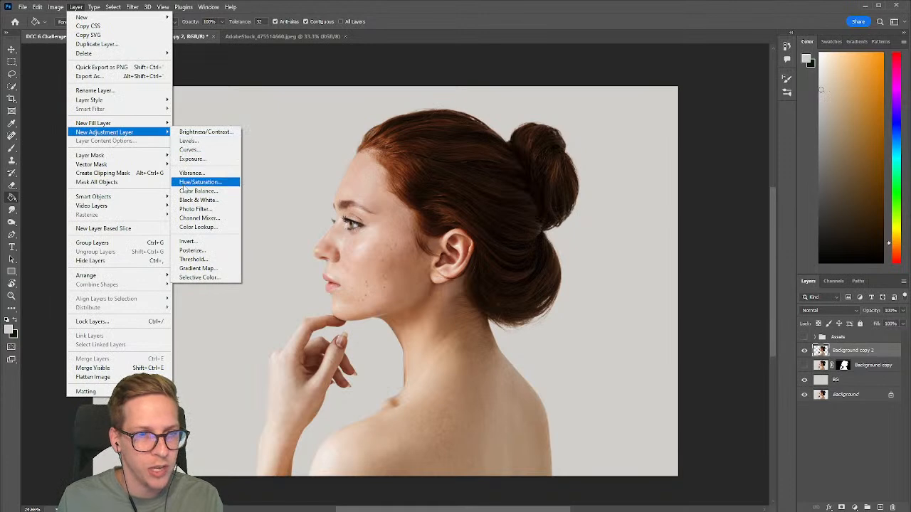
click(192, 183)
click(533, 163)
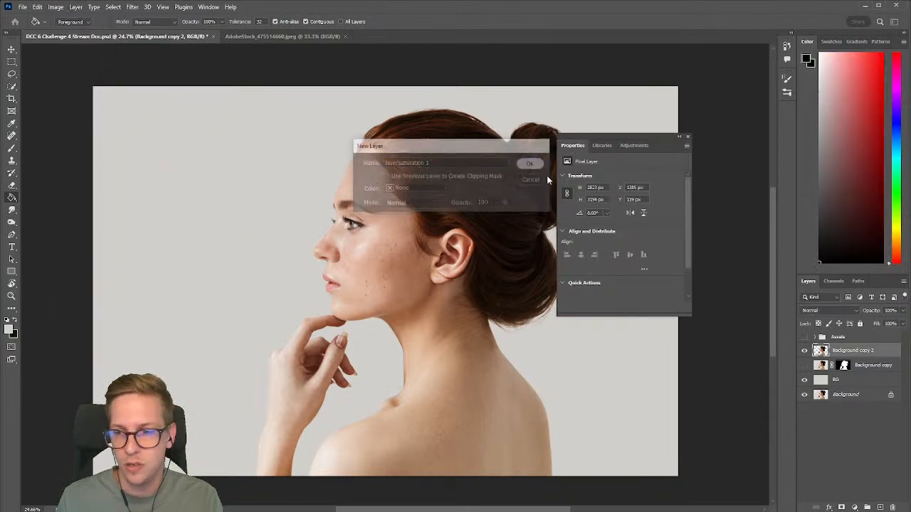
right_click(868, 354)
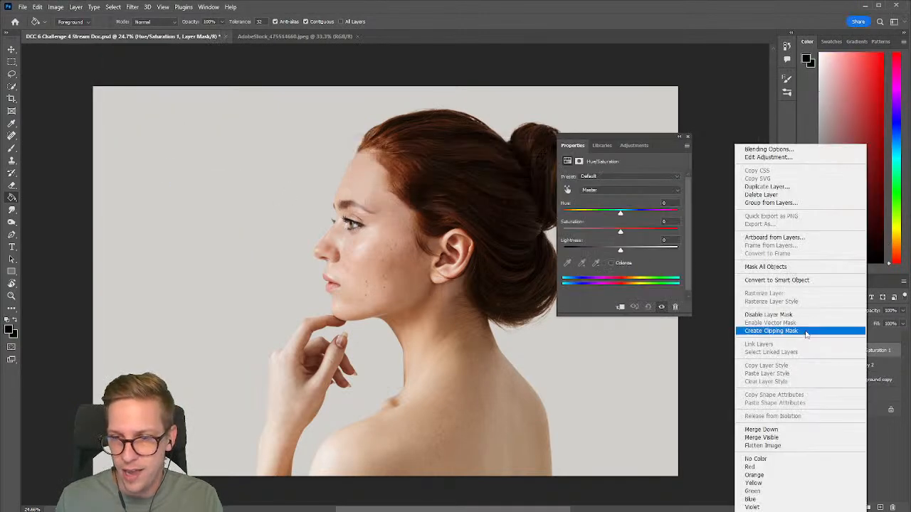
click(806, 331)
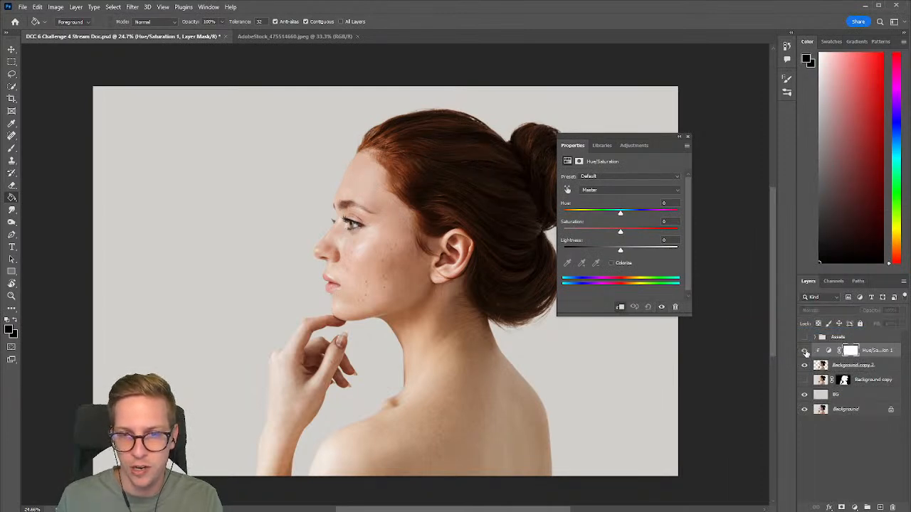
- Set the adjustment's Saturation to -100 and compare the portrait with and without it
drag(619, 235, 562, 234)
click(804, 351)
click(804, 351)
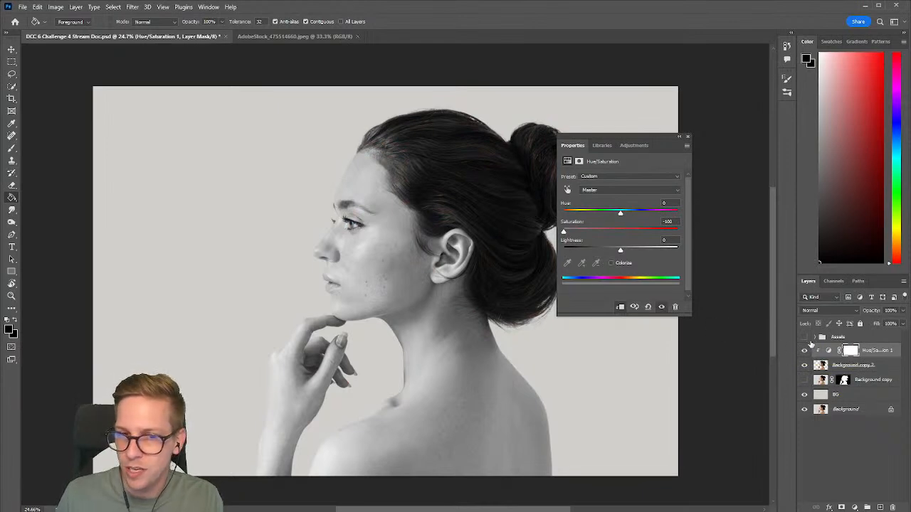
click(687, 137)
- Flip the canvas view horizontally so the woman faces the other way
key(ctrl+shift+h)
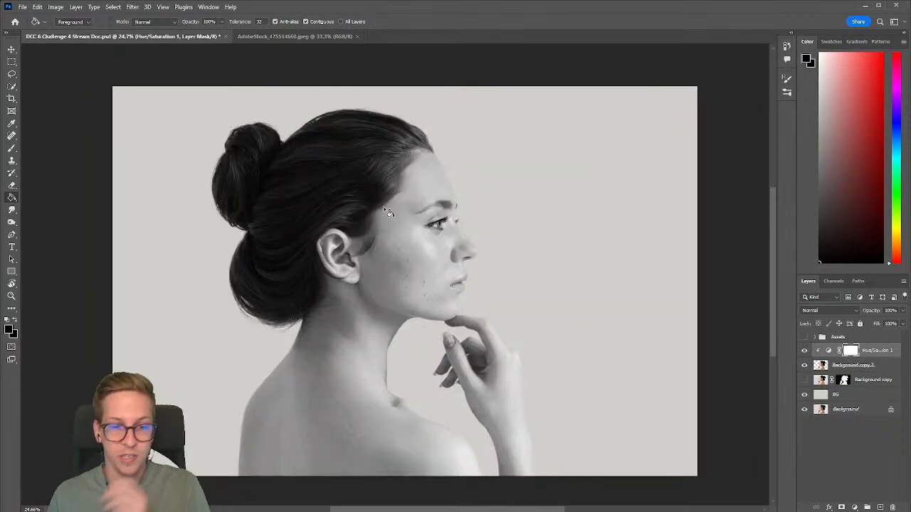
click(162, 7)
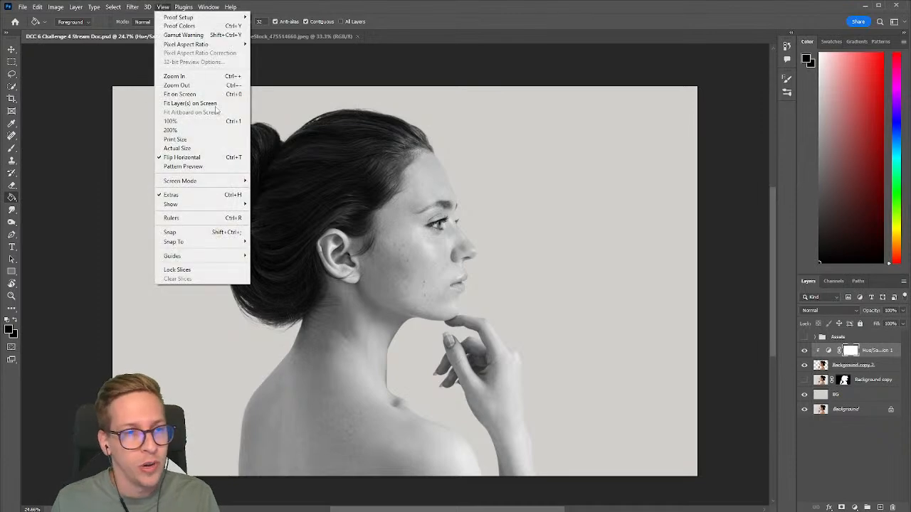
click(392, 70)
key(ctrl+t)
key(ctrl+t)
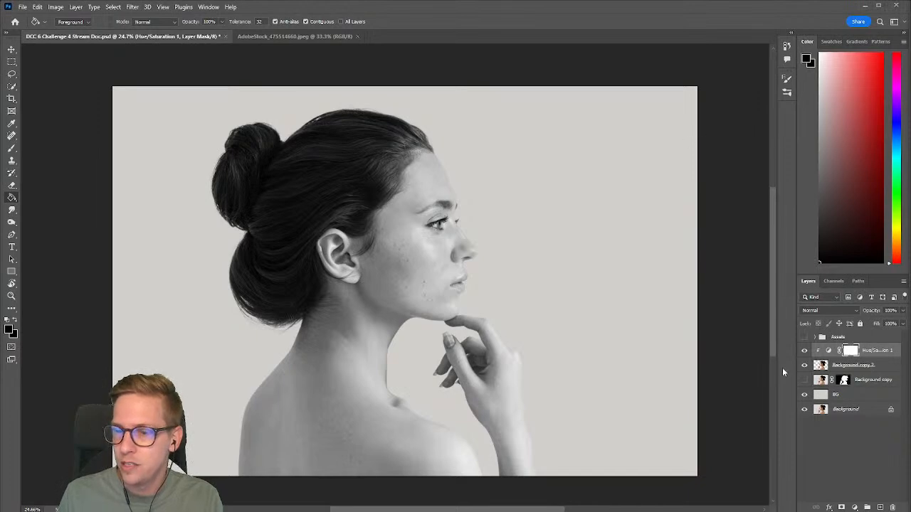
- Show and expand the Assets group and preview its forest, city and other image layers by toggling their visibility
click(804, 338)
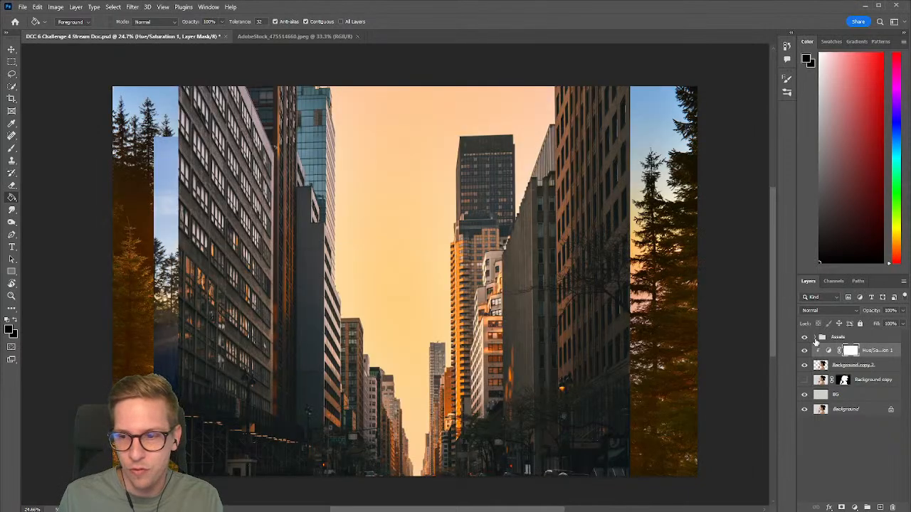
click(816, 338)
click(804, 378)
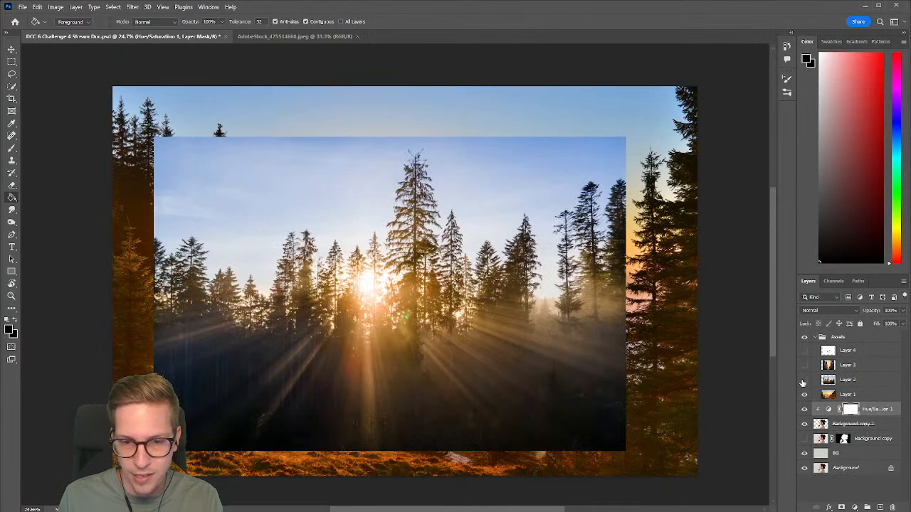
click(815, 379)
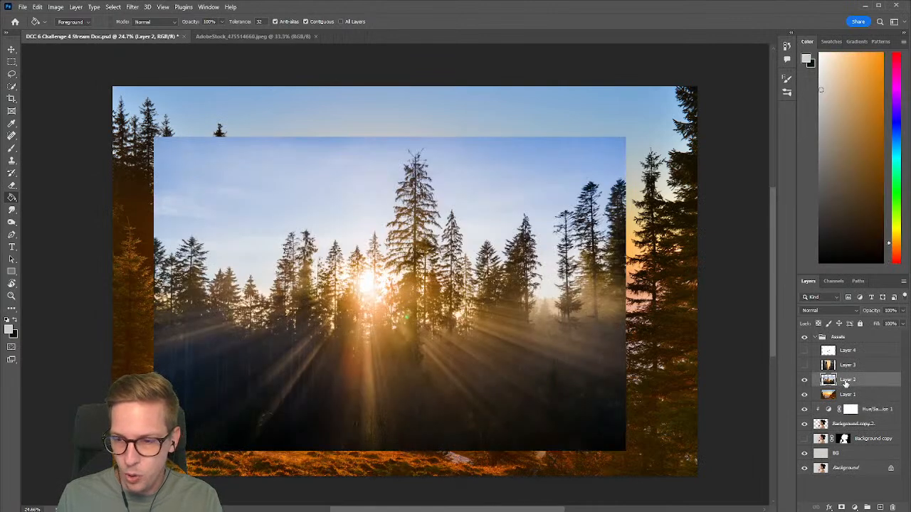
click(804, 365)
click(804, 365)
click(804, 365)
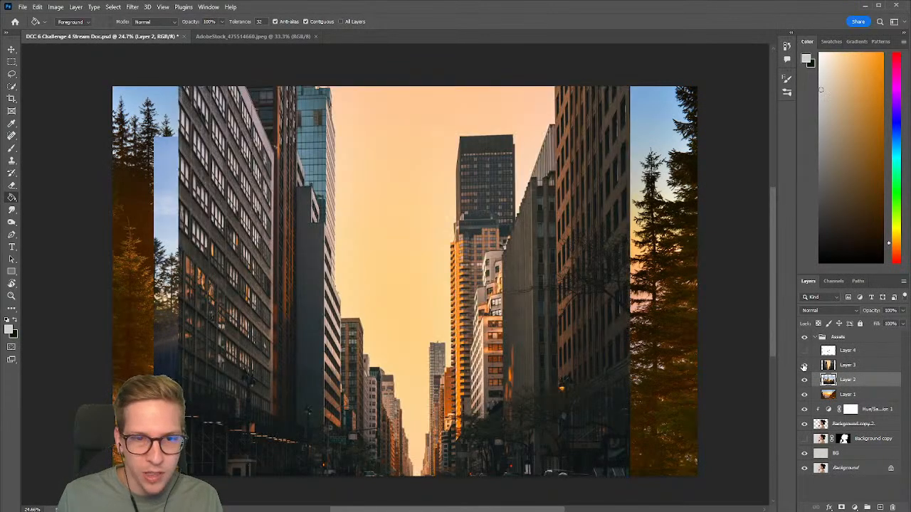
click(805, 351)
click(805, 351)
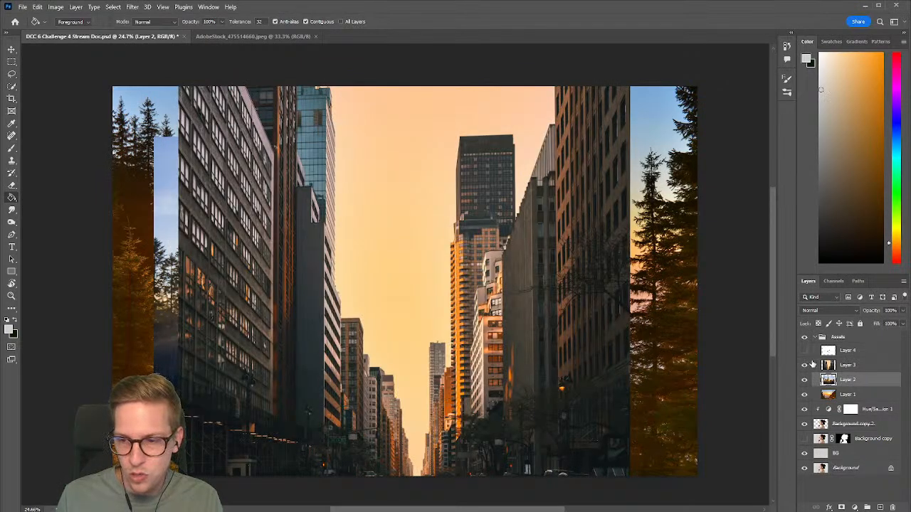
- Show the birds image in the Assets group and convert Layers 4, 3, 2 and 1 each to a smart object
click(804, 351)
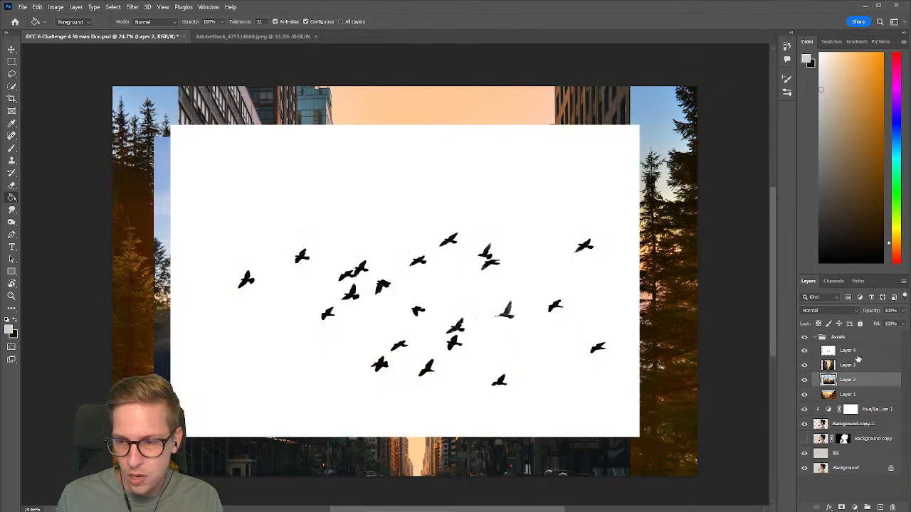
click(856, 351)
right_click(855, 352)
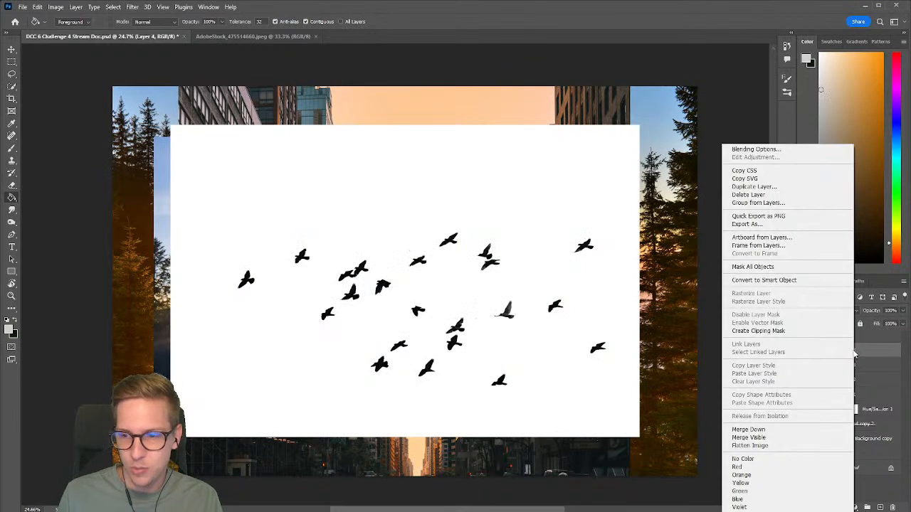
click(782, 281)
right_click(860, 372)
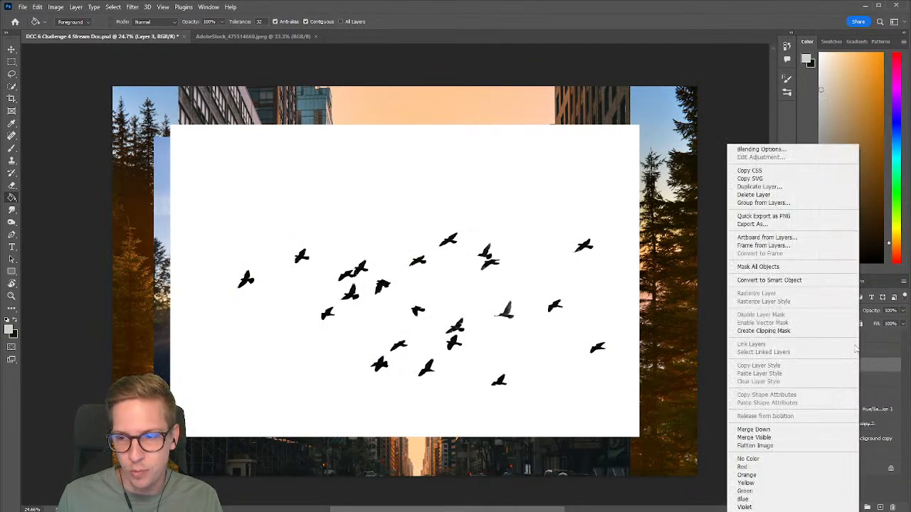
click(783, 281)
right_click(857, 386)
click(783, 281)
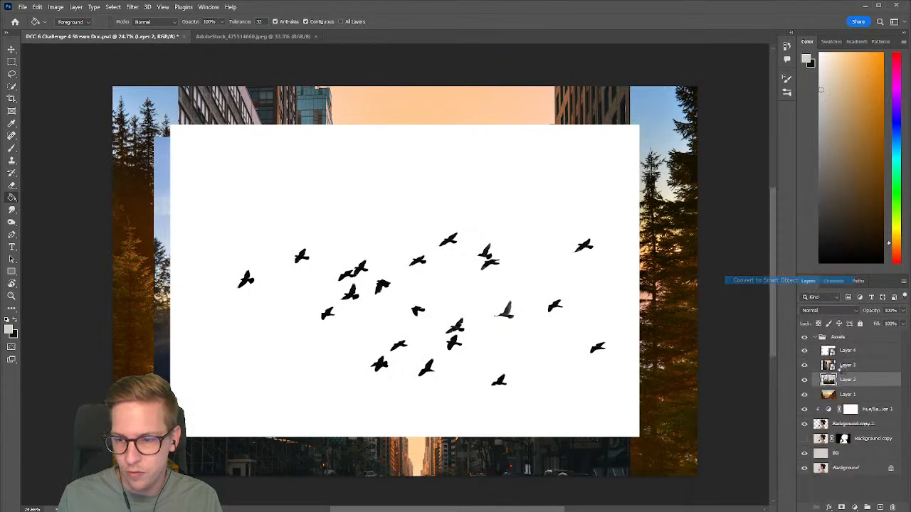
right_click(857, 397)
click(806, 283)
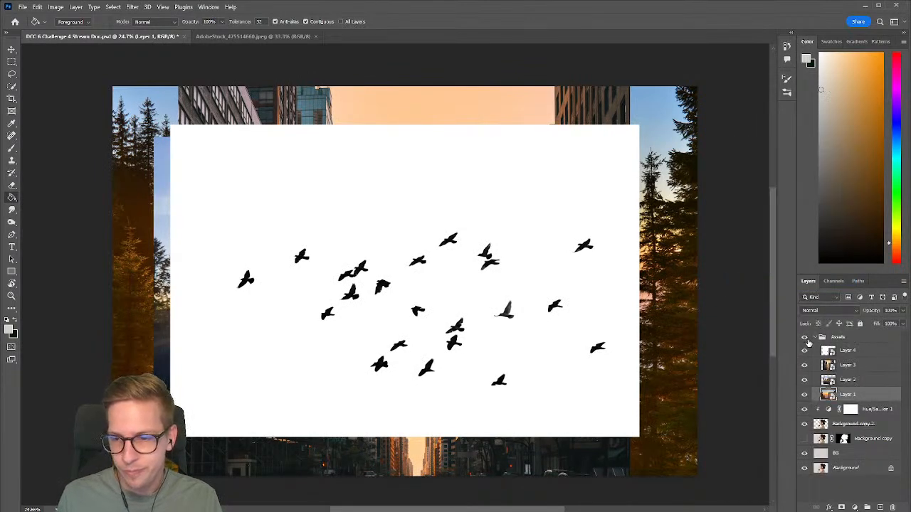
- Collapse and hide the Assets group, and switch to the Move tool
click(814, 338)
click(805, 337)
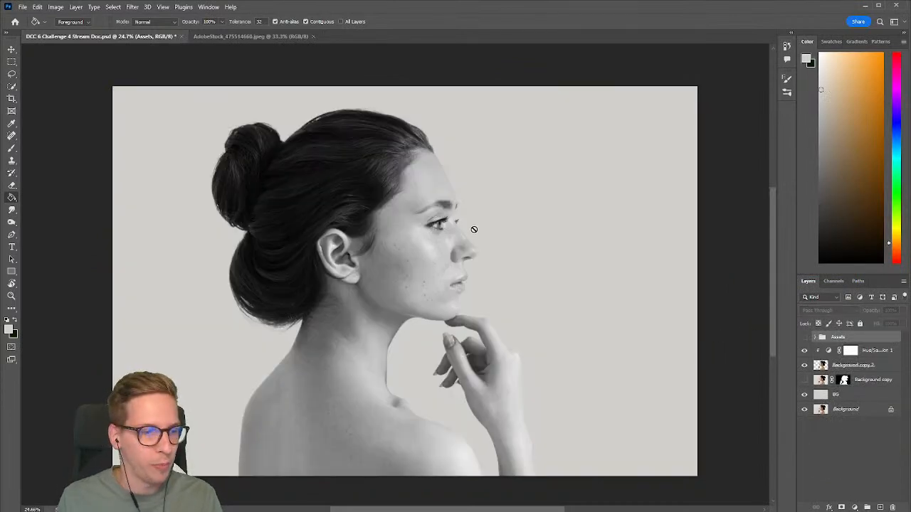
key(v)
scroll(441, 189, down, 2)
drag(445, 193, 478, 227)
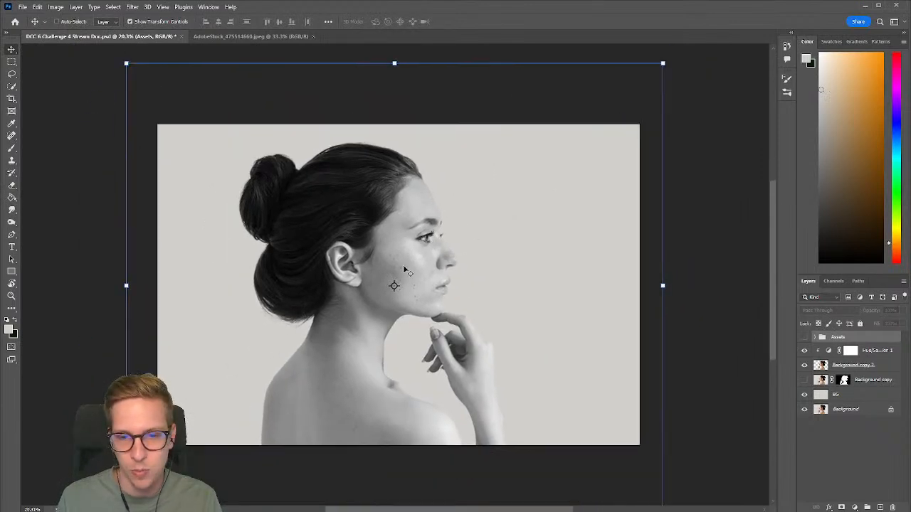
scroll(403, 265, up, 2)
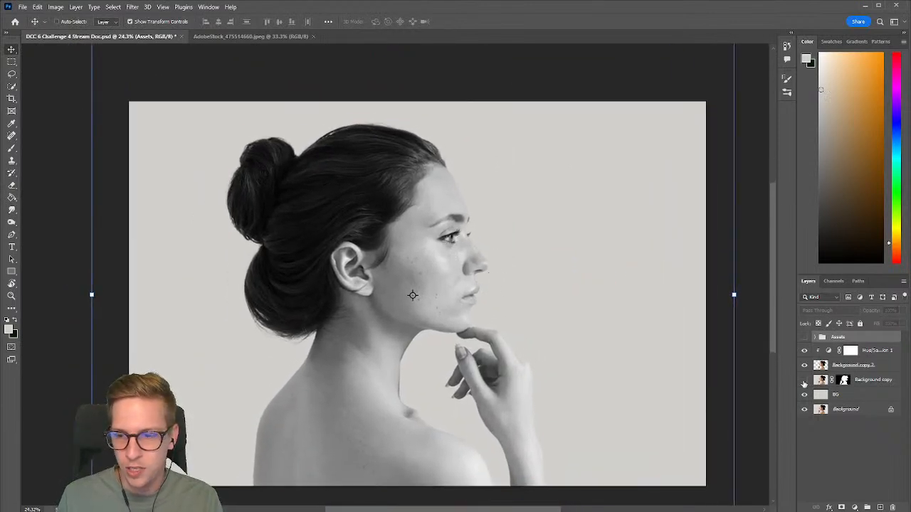
- Show the Assets group with the sunlit forest Layer 2 selected, and hide the birds and city layers above it
click(815, 338)
click(850, 381)
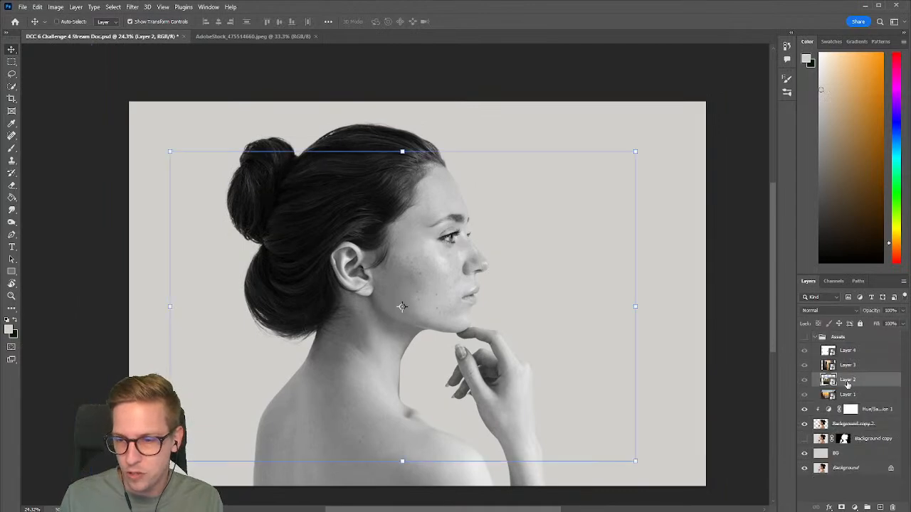
click(805, 381)
click(805, 350)
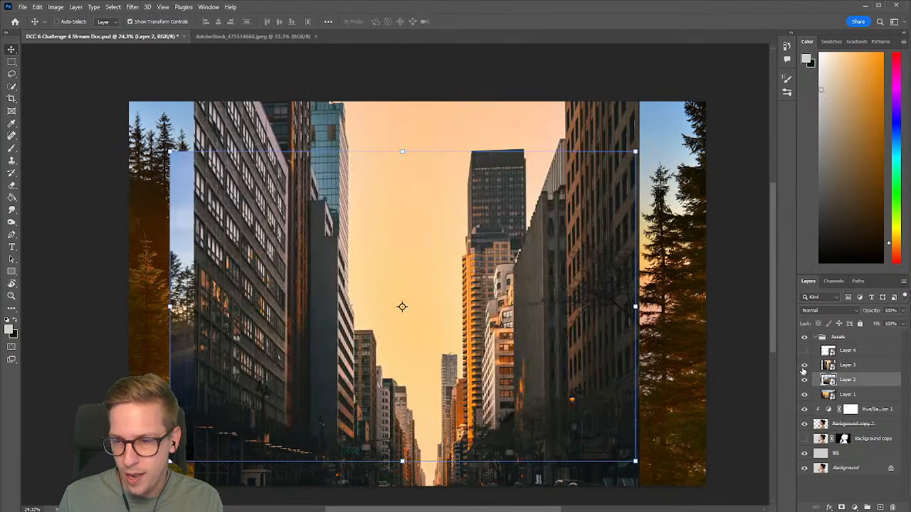
click(805, 365)
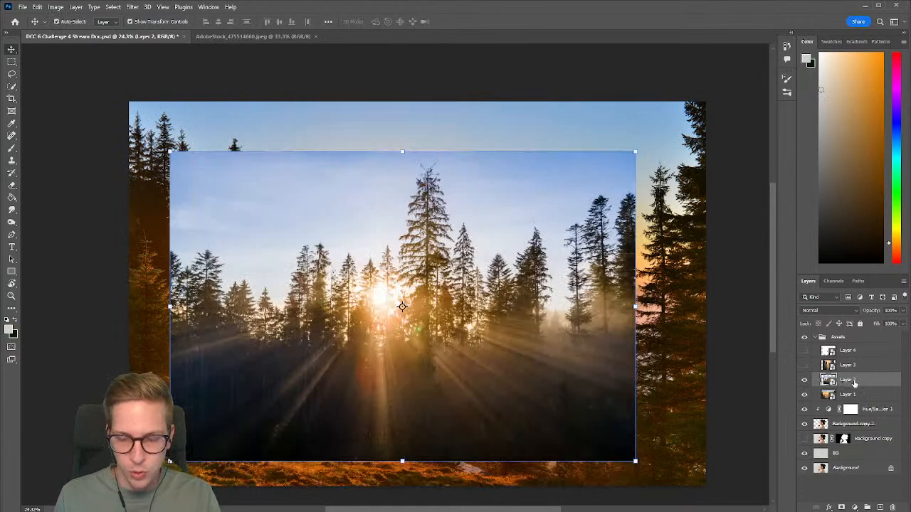
- Duplicate Layer 2 and place the copy directly above the Hue/Saturation adjustment, and collapse and hide the Assets group
key(ctrl+j)
drag(856, 383, 859, 424)
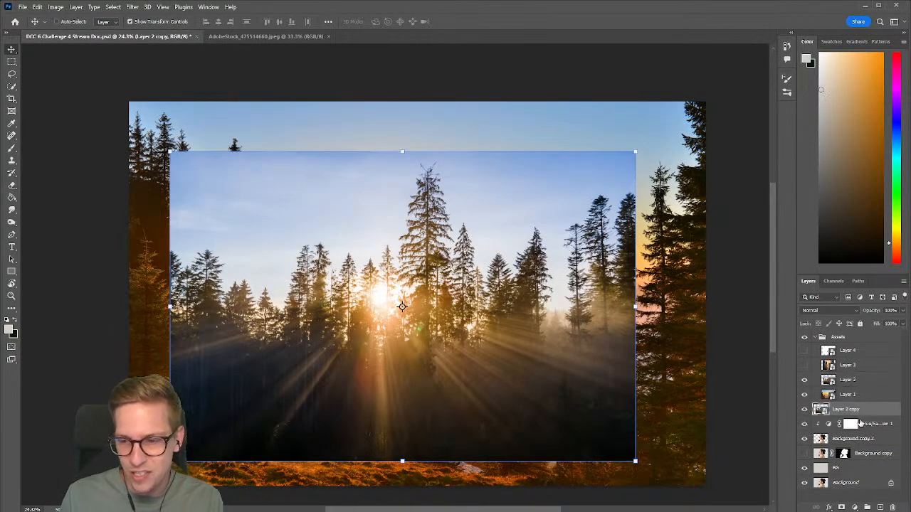
click(813, 337)
click(804, 337)
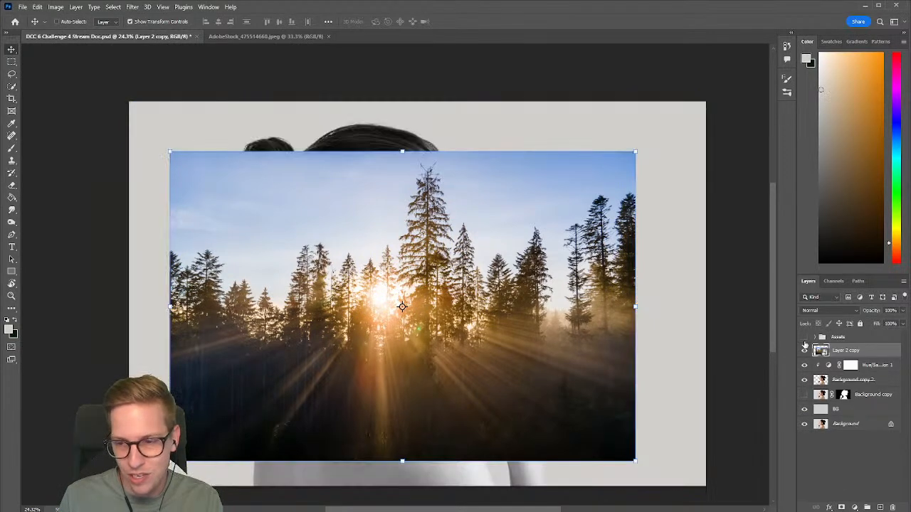
click(804, 350)
click(804, 351)
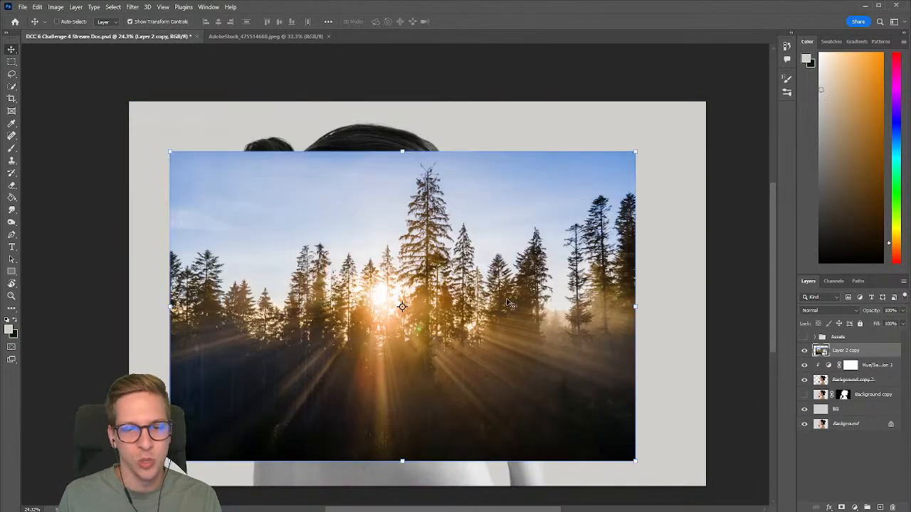
- Move the forest copy slightly upward over the portrait and clip it to the woman's cutout
mouse_move(441, 299)
mouse_down()
mouse_move(425, 253)
mouse_move(446, 282)
mouse_up()
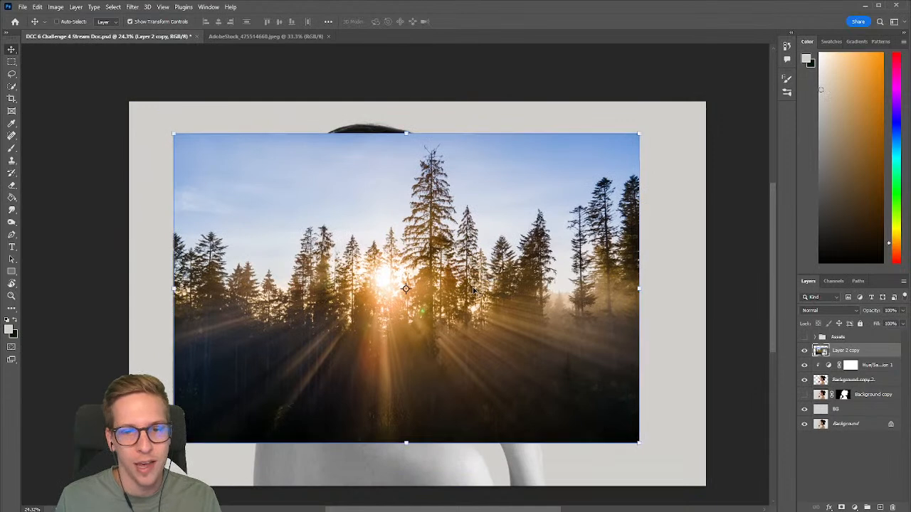
right_click(862, 353)
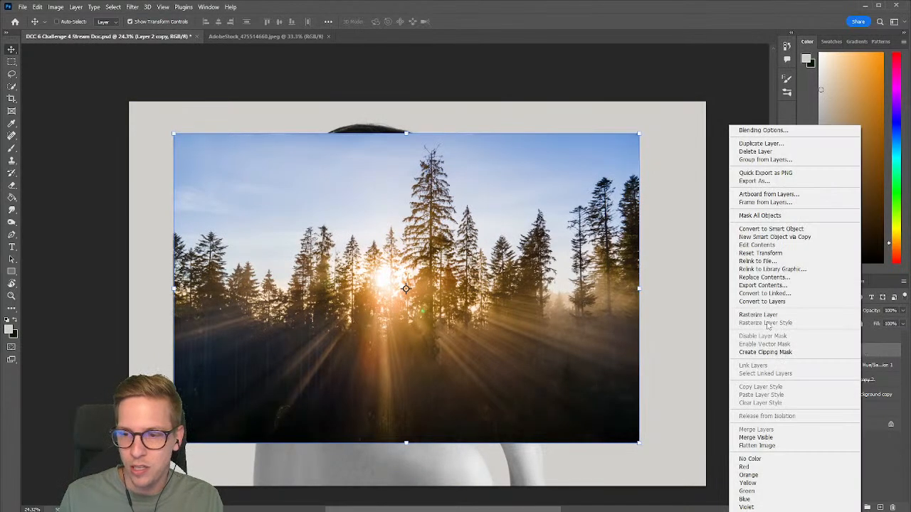
click(806, 353)
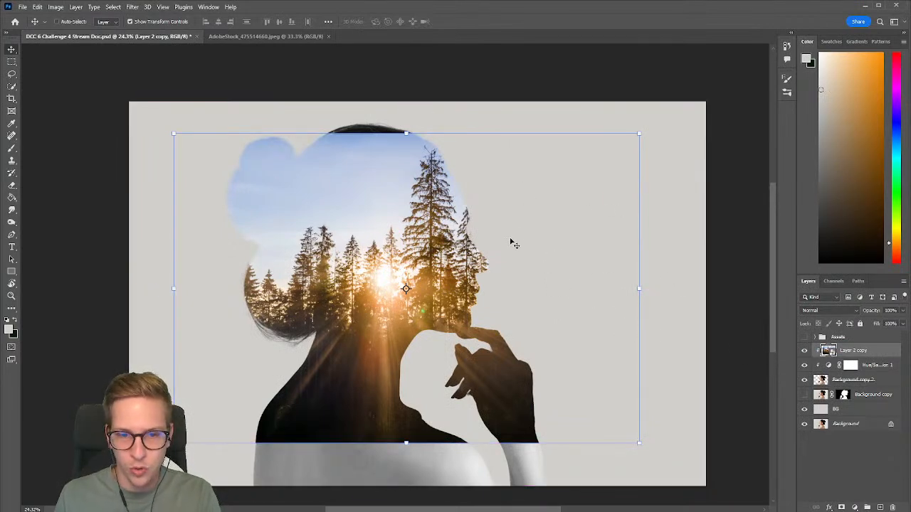
- Lower the forest copy's opacity to roughly half and move it up and left so the trees cover the woman's head
drag(904, 314, 883, 322)
drag(548, 299, 494, 258)
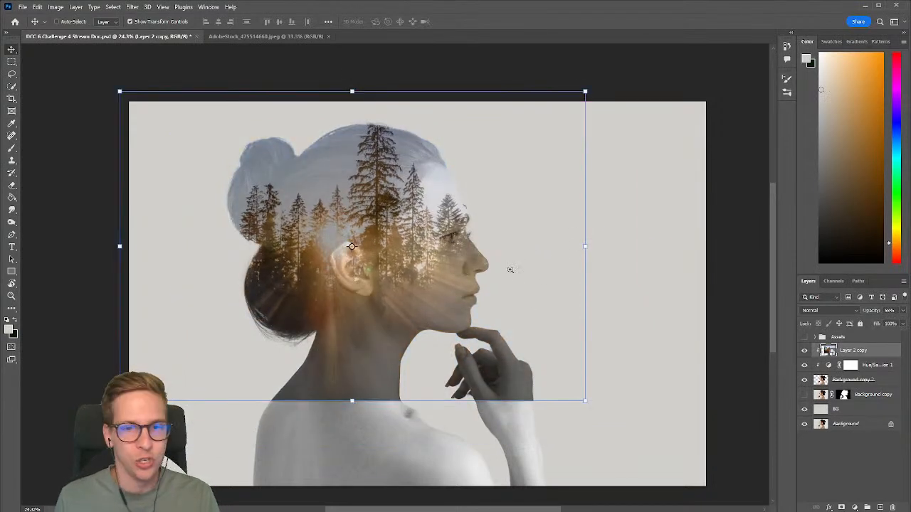
scroll(505, 269, down, 1)
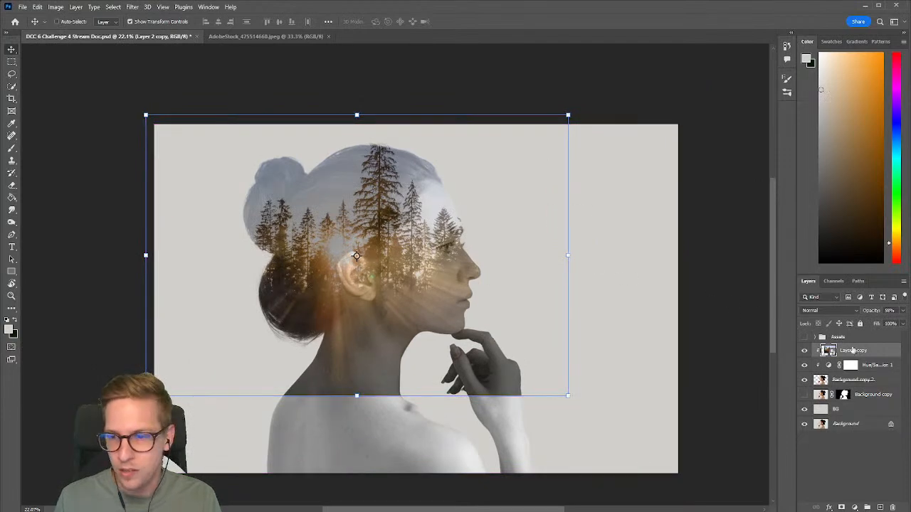
- Release the forest copy's clipping mask, shift the image slightly up and left, and scale it to about 102%
right_click(833, 345)
click(813, 349)
drag(429, 206, 422, 204)
key(ctrl+t)
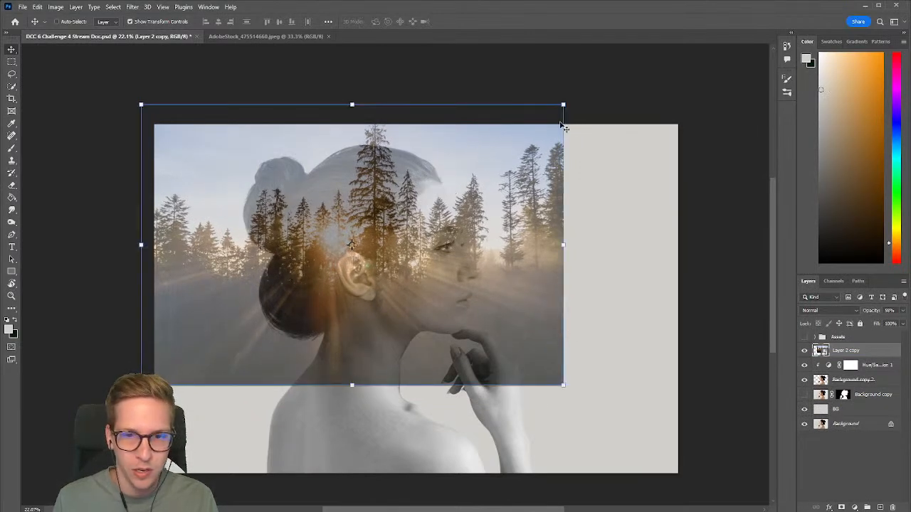
drag(509, 149, 503, 151)
drag(558, 105, 520, 137)
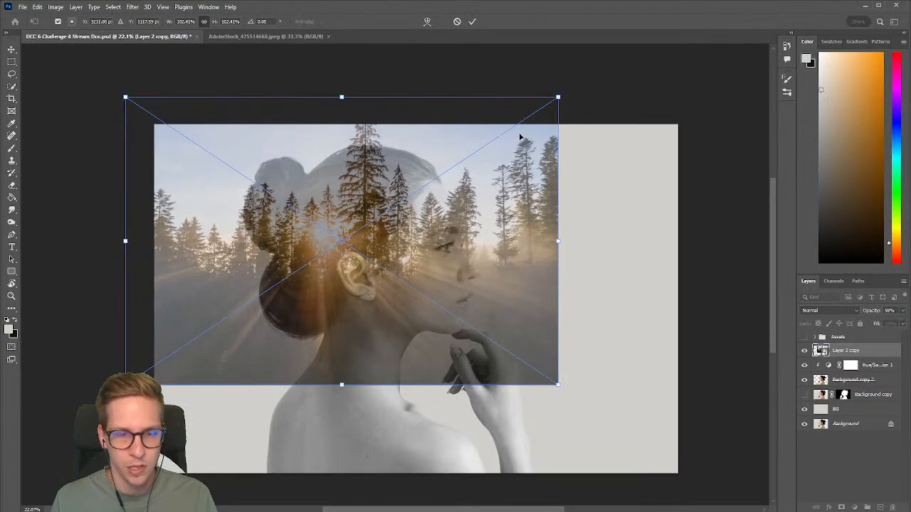
key(Return)
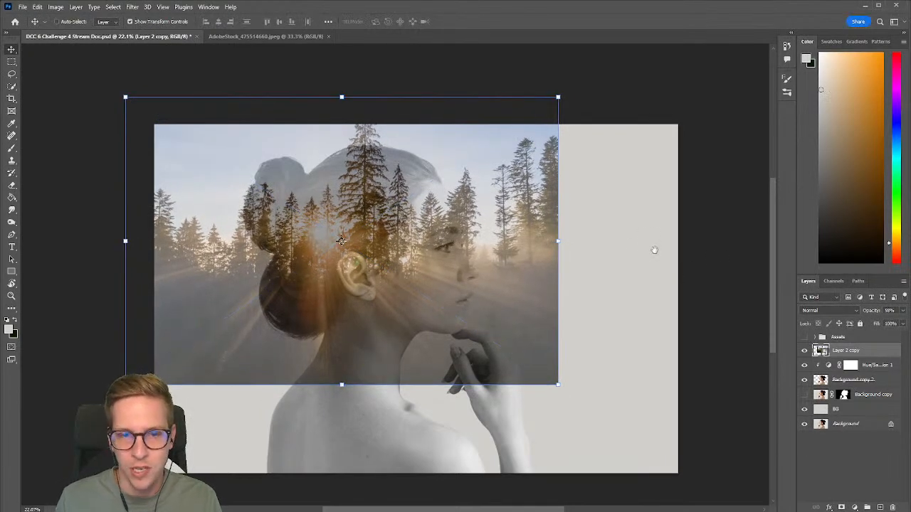
- Clip the forest copy to the woman's cutout again and set its opacity to 100%
scroll(755, 322, up, 1)
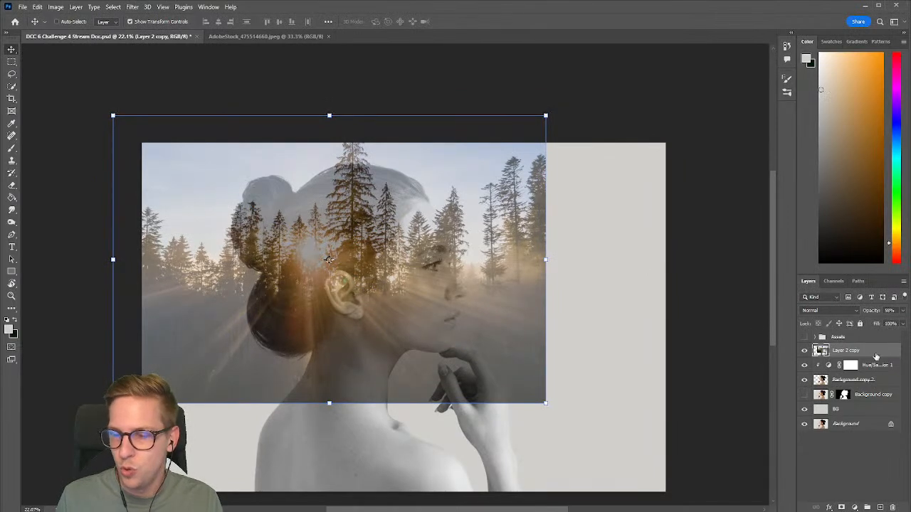
right_click(858, 354)
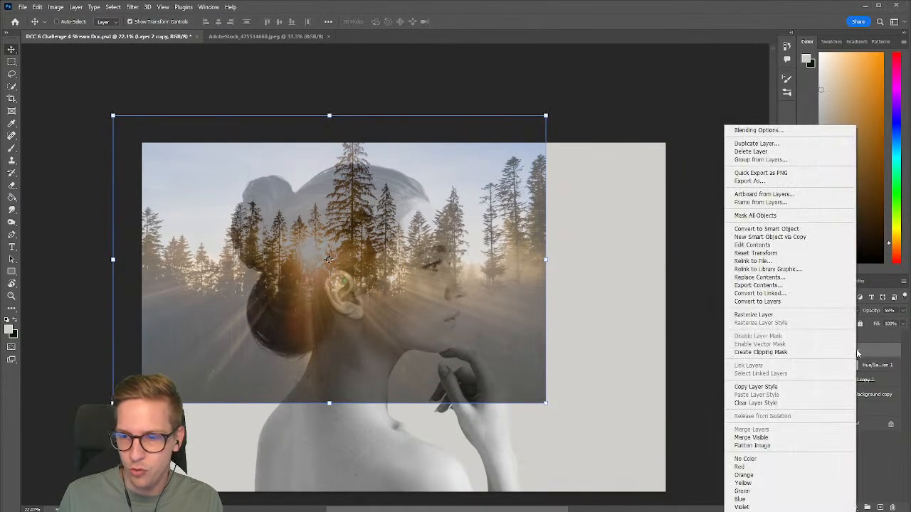
click(808, 352)
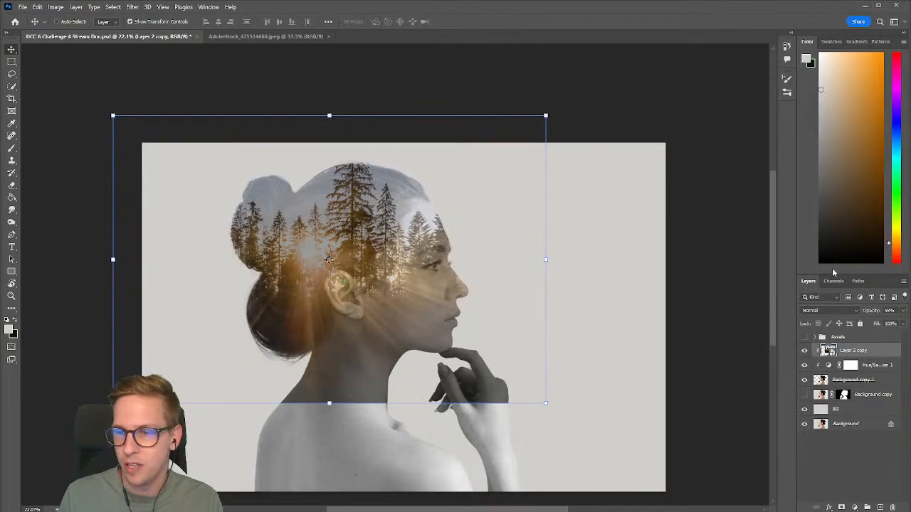
click(902, 311)
drag(895, 326, 909, 324)
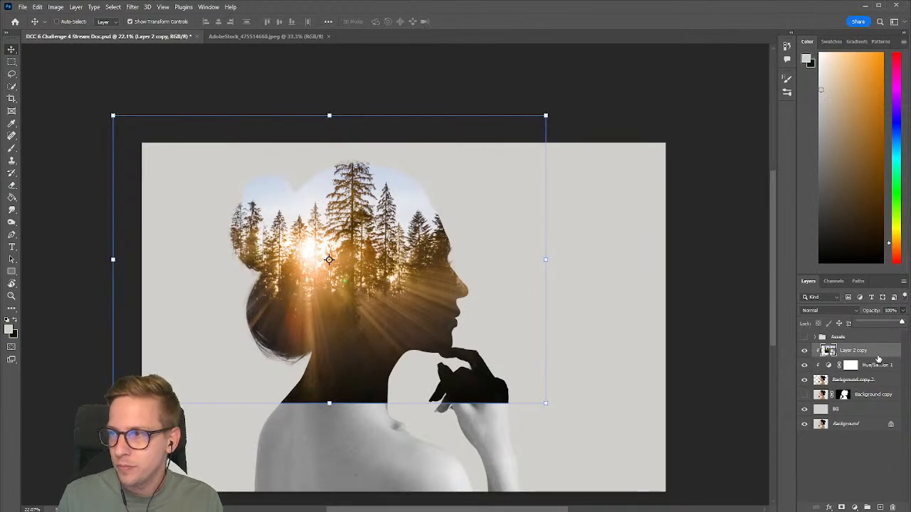
- Apply a Hue/Saturation smart filter with Saturation -100 to the forest copy
click(876, 359)
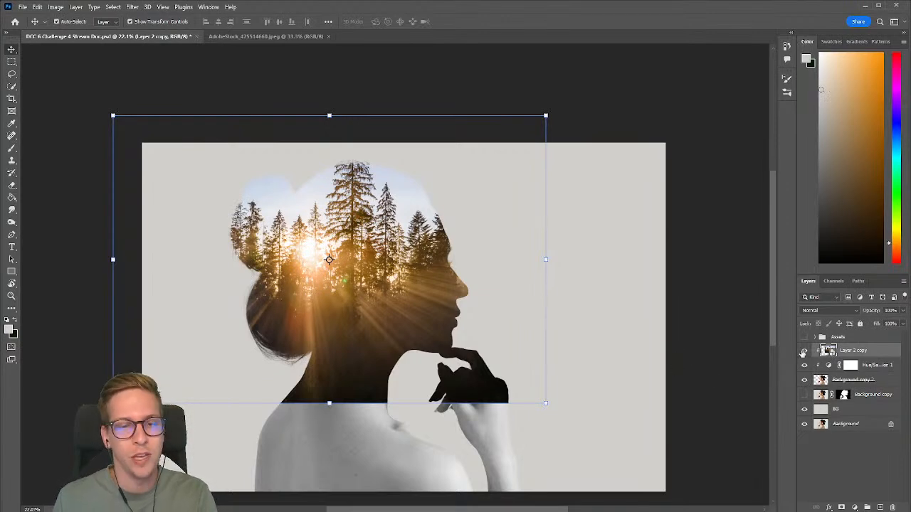
key(ctrl+u)
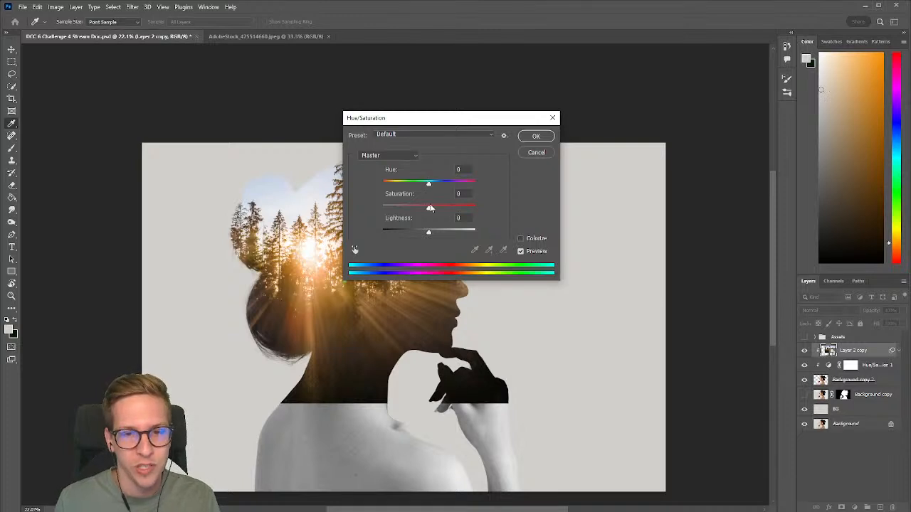
drag(430, 207, 382, 207)
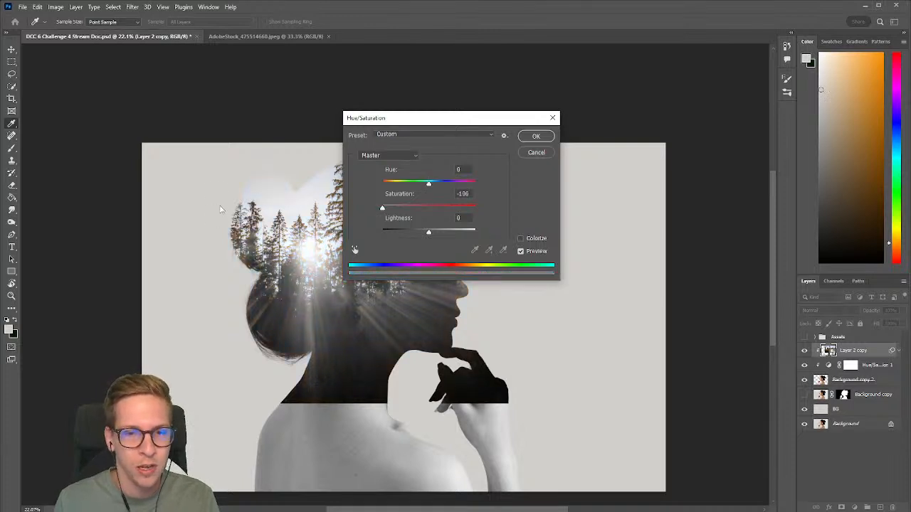
click(534, 137)
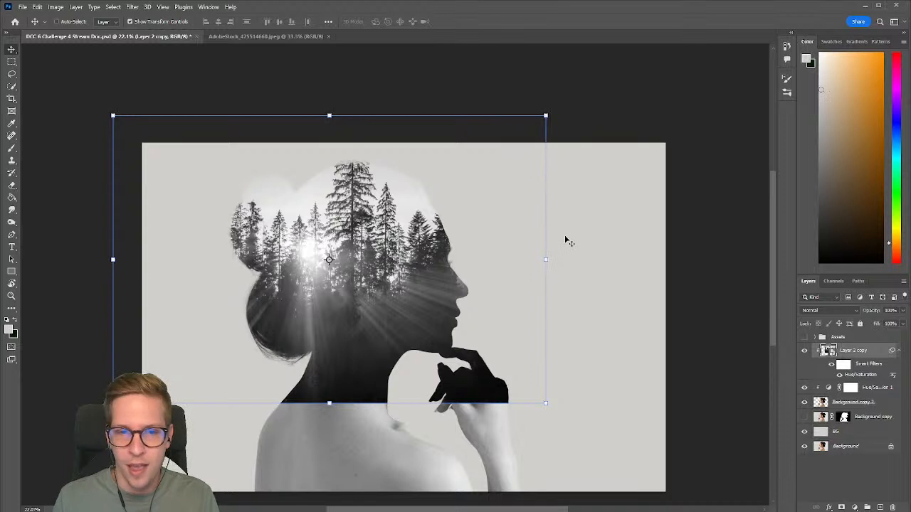
- Expand the Assets group and make it visible together with all four of its image layers
drag(595, 233, 592, 247)
click(815, 337)
click(816, 337)
click(815, 338)
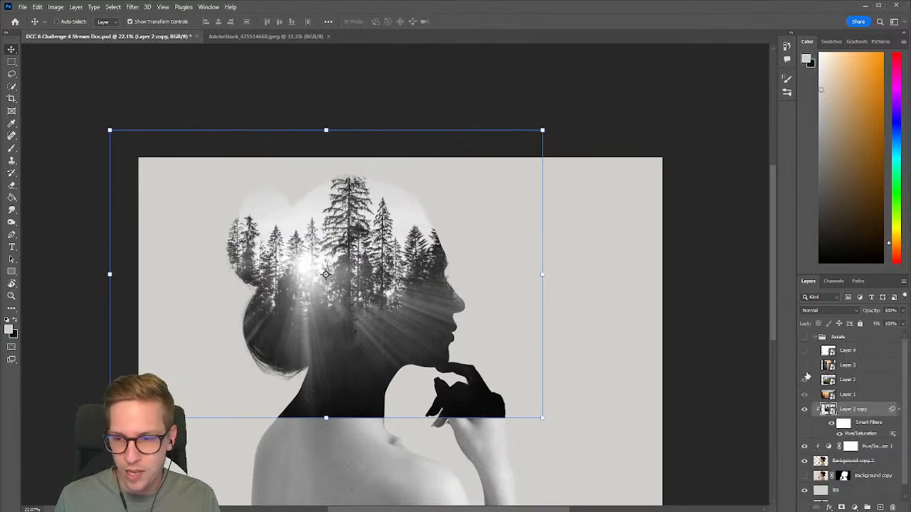
drag(804, 374, 804, 352)
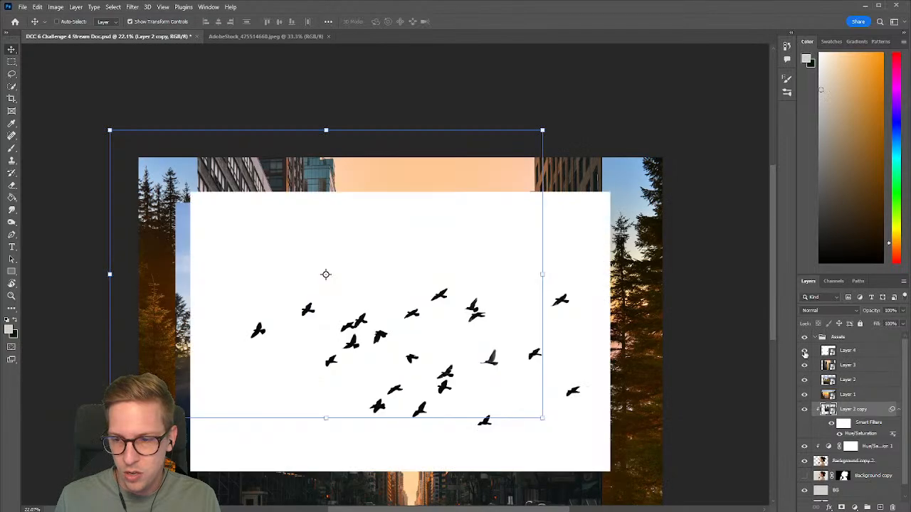
- Scale the four image layers in the Assets group together to about 74%, and collapse and hide the group
click(846, 356)
shift+click(851, 393)
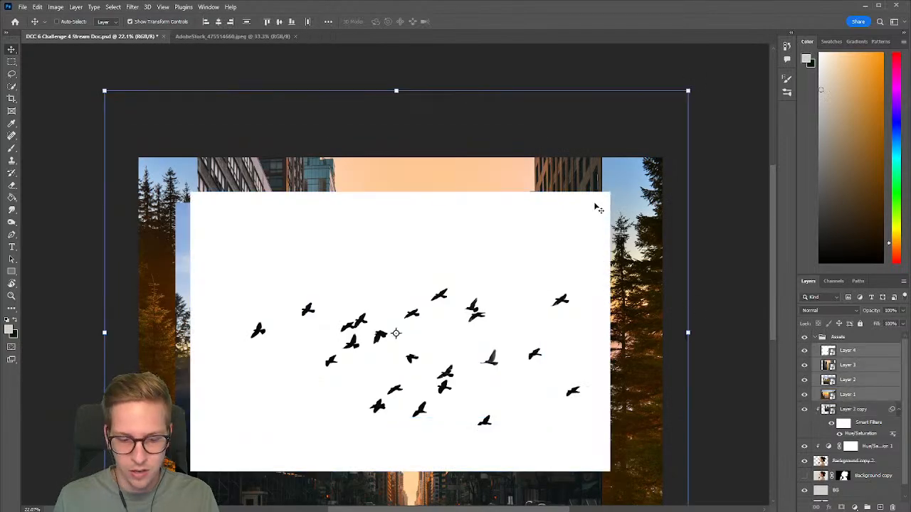
drag(626, 168, 579, 141)
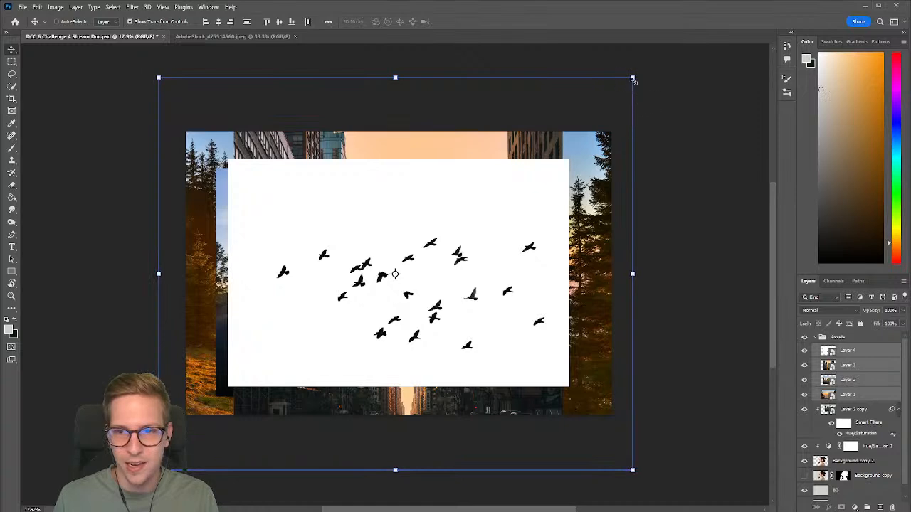
drag(633, 77, 567, 150)
drag(598, 90, 560, 128)
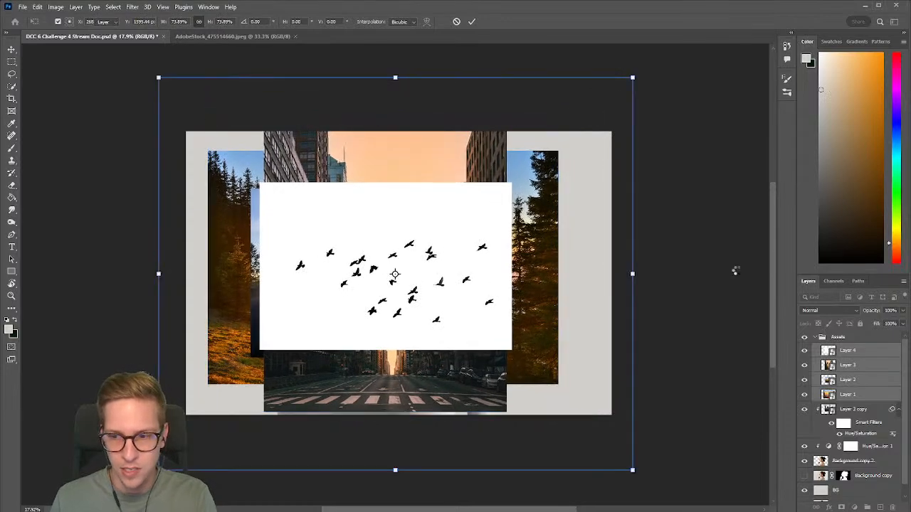
key(Return)
click(816, 339)
click(805, 338)
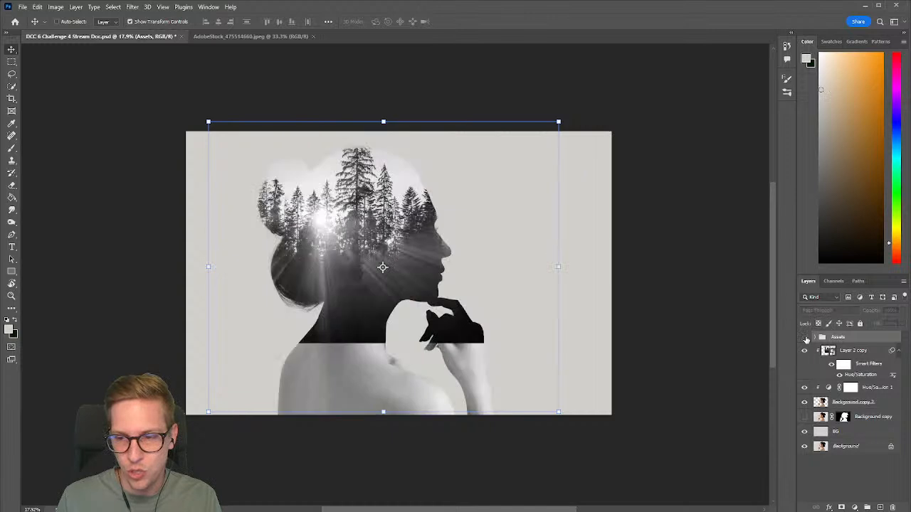
- Extend the canvas upward with the Crop tool by about a fifth of its height, adding space above the woman's head
key(c)
drag(387, 132, 390, 105)
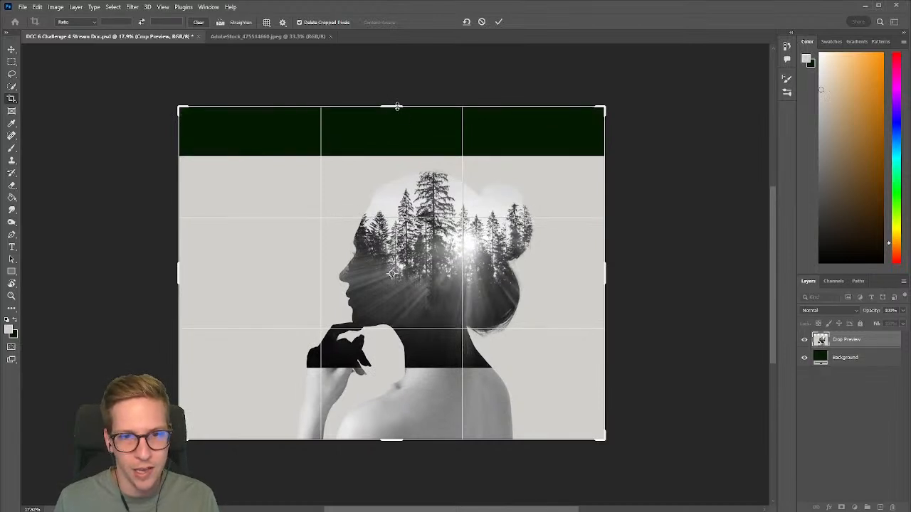
drag(398, 105, 398, 104)
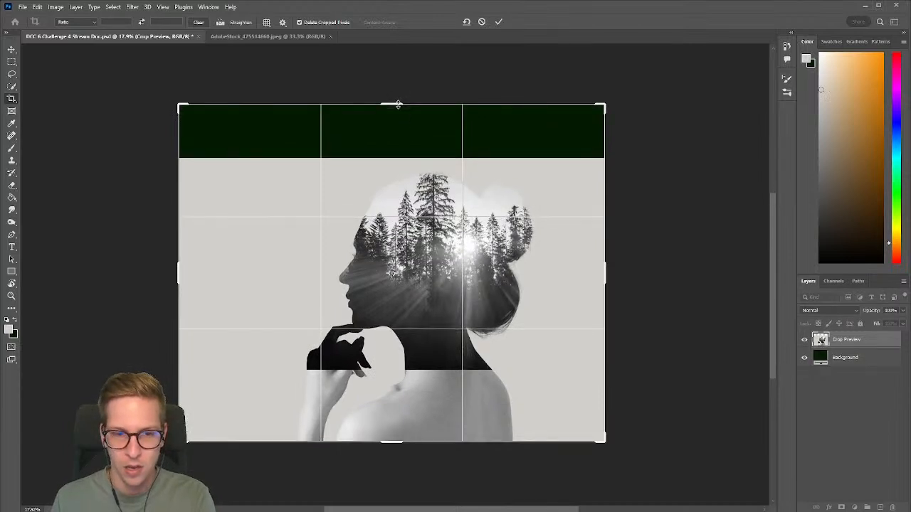
key(Return)
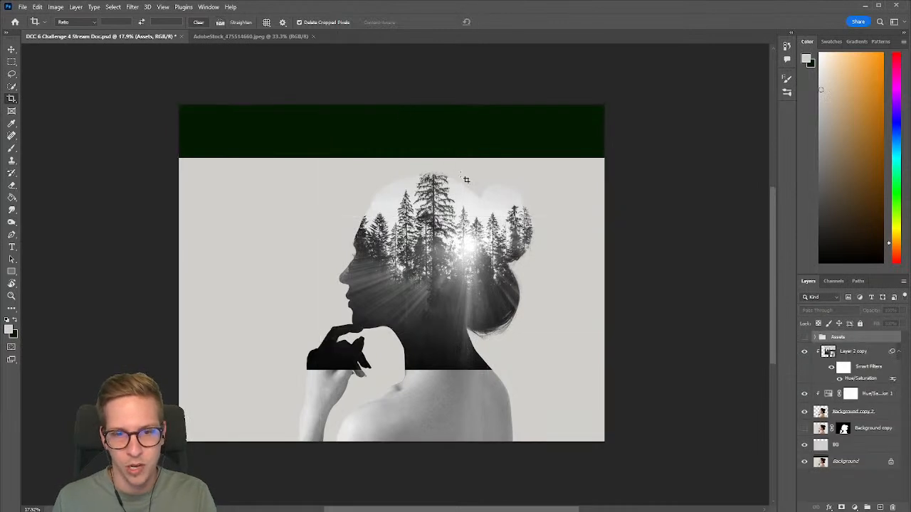
- Fill the new strip above the image on the BG layer with the light grey sampled from the background
click(12, 49)
key(ctrl+shift+h)
key(b)
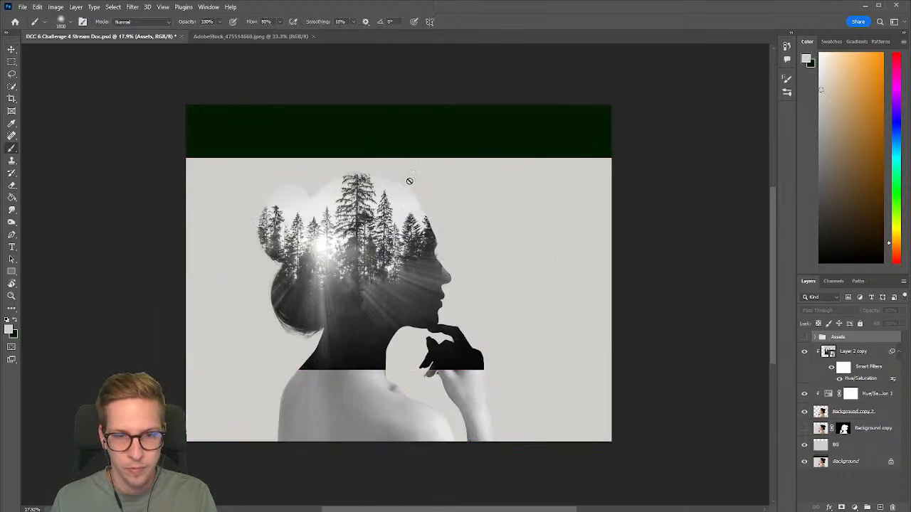
click(846, 448)
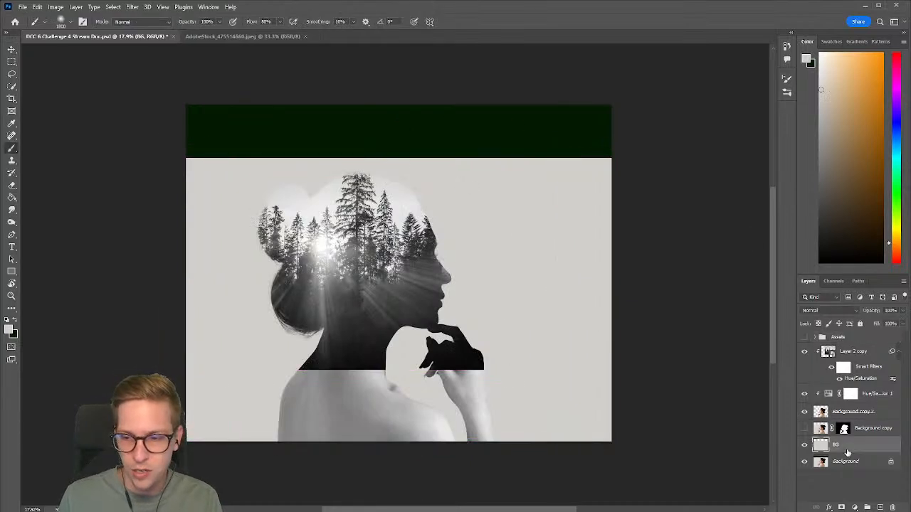
key(g)
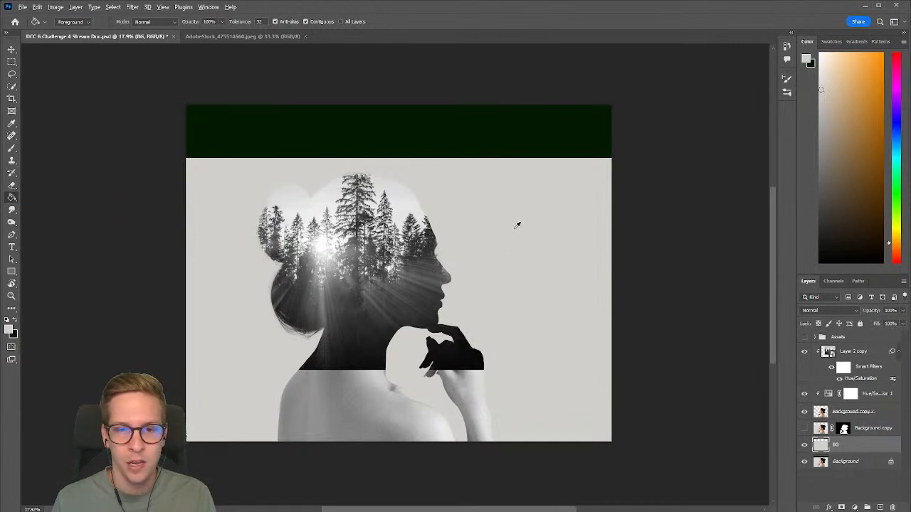
alt+click(482, 286)
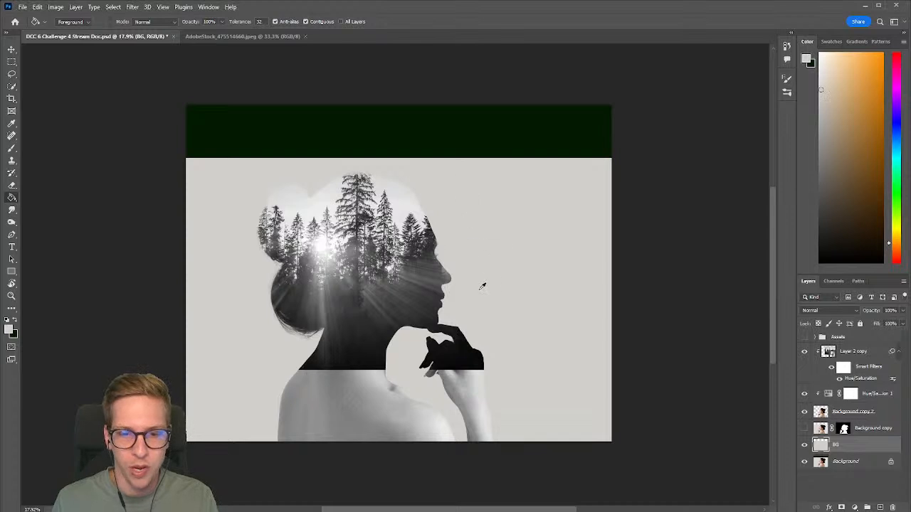
click(481, 146)
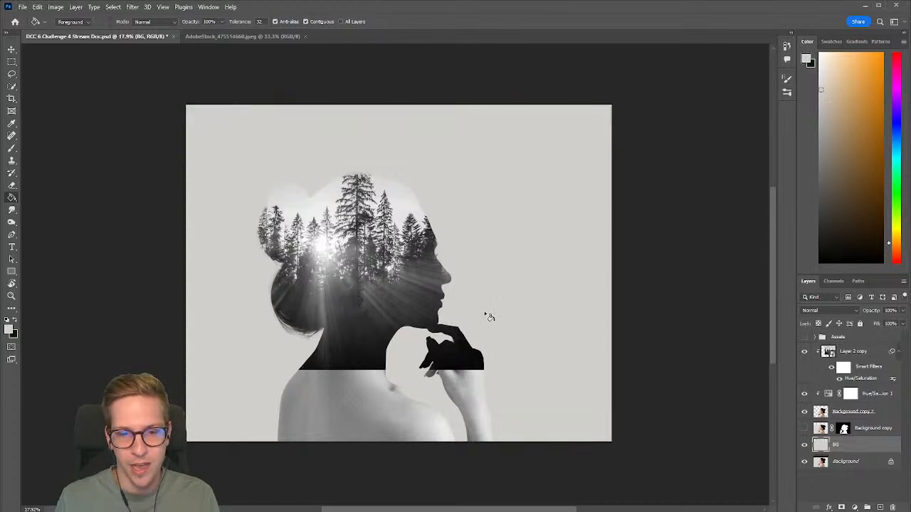
key(ctrl+shift+h)
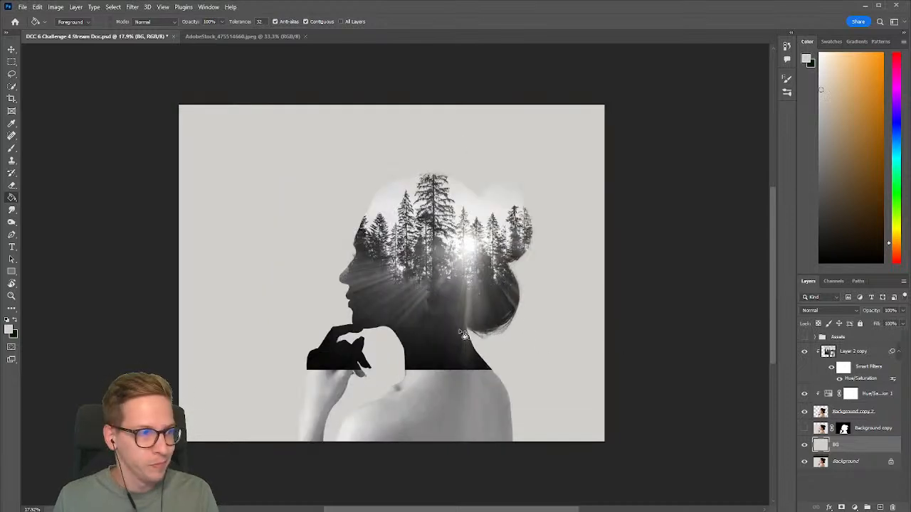
key(ctrl+shift+h)
- Rename the clipped forest layer, Layer 2 copy, as Trees
drag(382, 331, 481, 318)
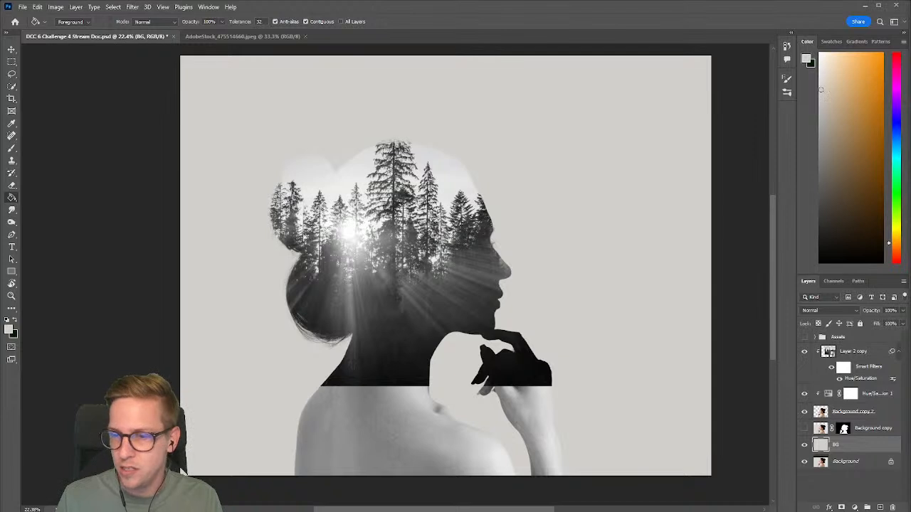
click(826, 353)
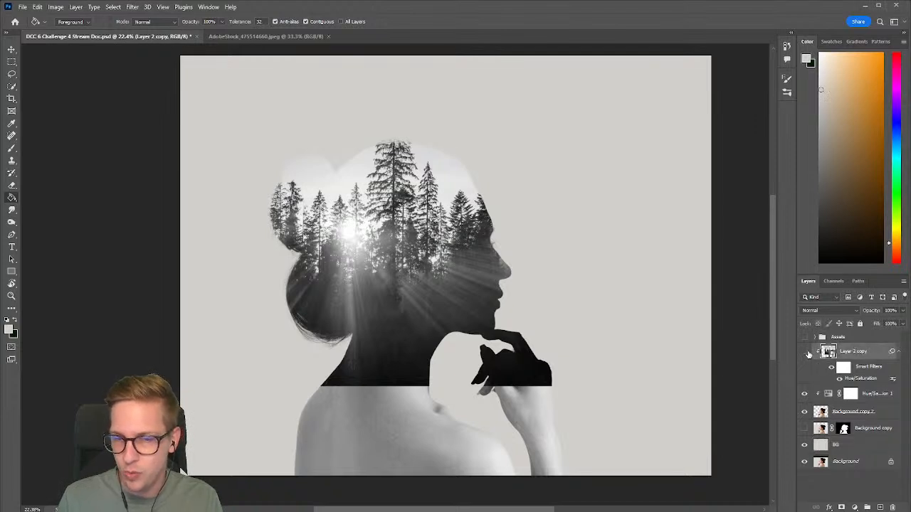
double_click(850, 352)
text(Trees)
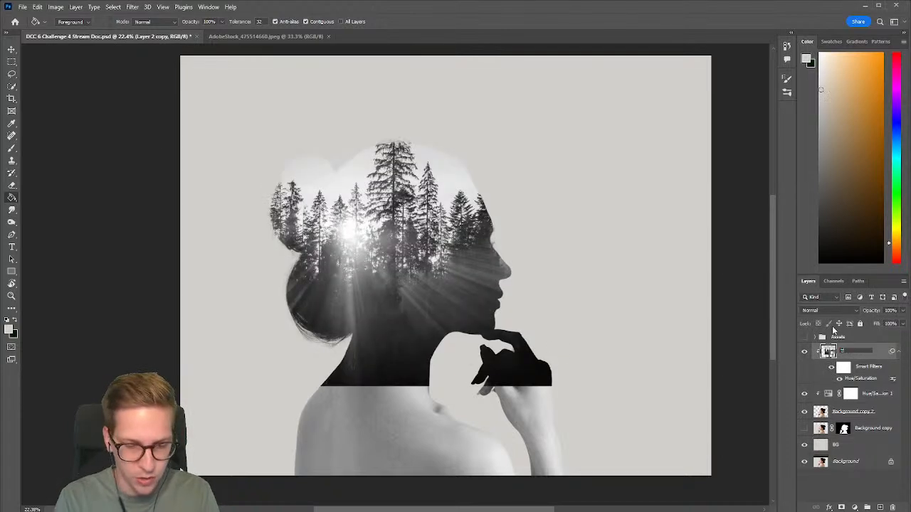
key(Return)
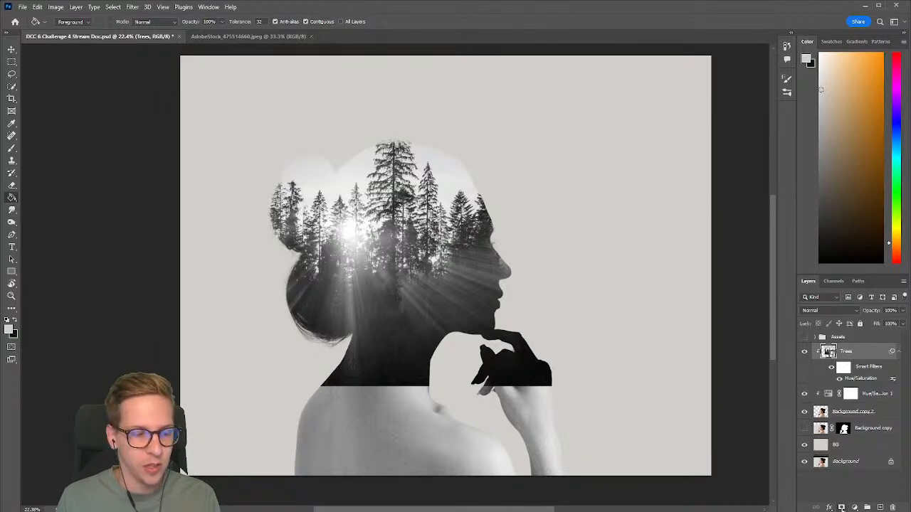
- Add a layer mask to the Trees layer and paint out the forest over the neck, shoulders and hand with a large soft black brush
click(841, 507)
key(b)
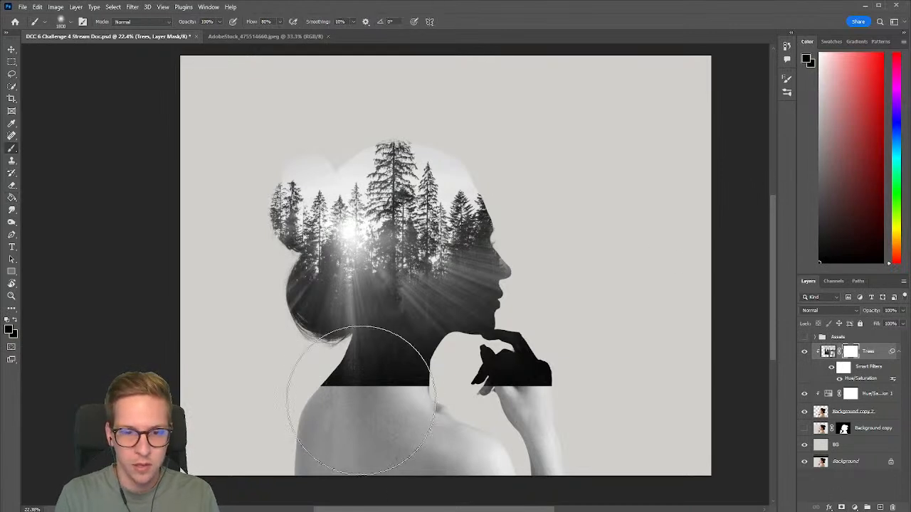
key([)
mouse_move(365, 399)
mouse_down()
mouse_move(374, 384)
mouse_move(398, 377)
mouse_up()
key(ctrl+z)
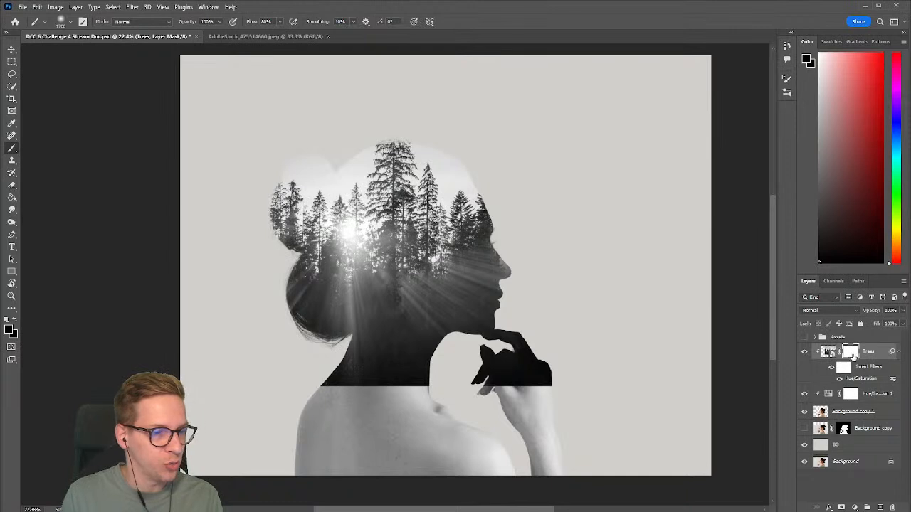
mouse_move(397, 377)
mouse_down()
mouse_move(524, 397)
mouse_move(384, 412)
mouse_move(630, 366)
mouse_up()
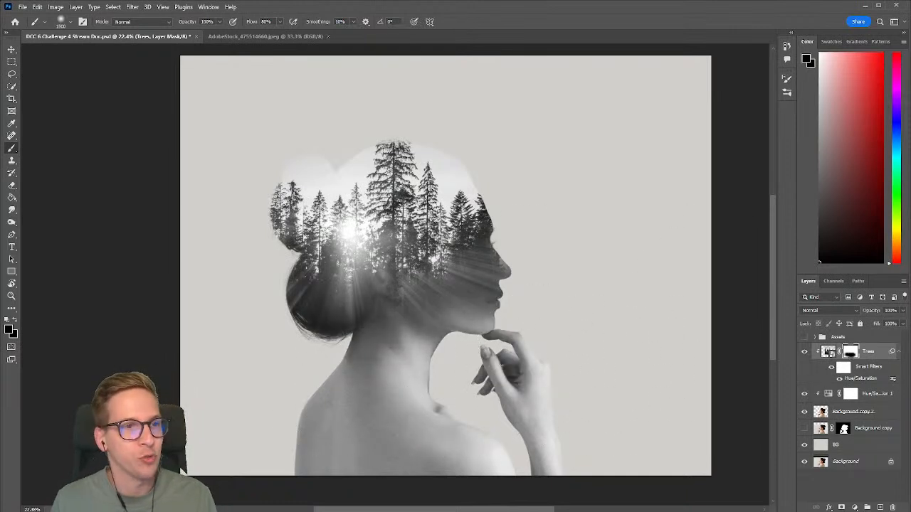
- Paint black on the Trees mask with the soft airbrush to reveal the woman's face from the chin up to the brow
click(72, 23)
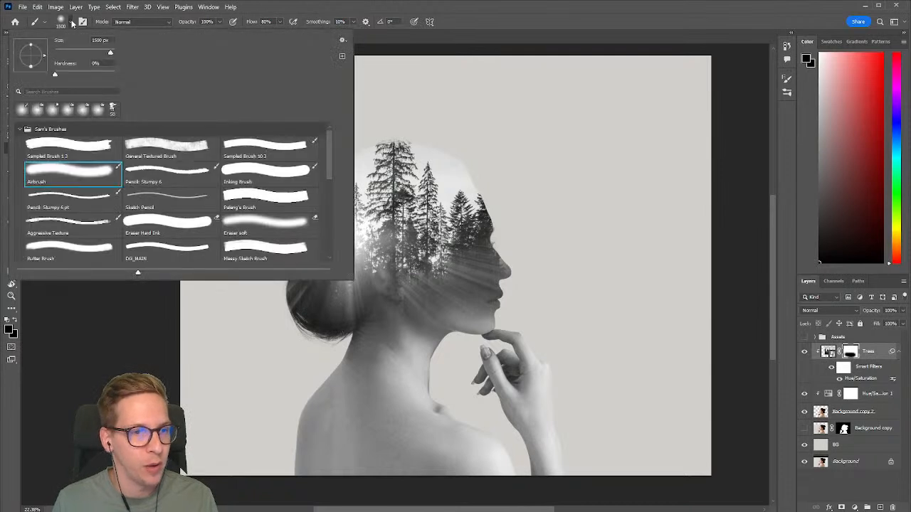
click(72, 24)
key([)
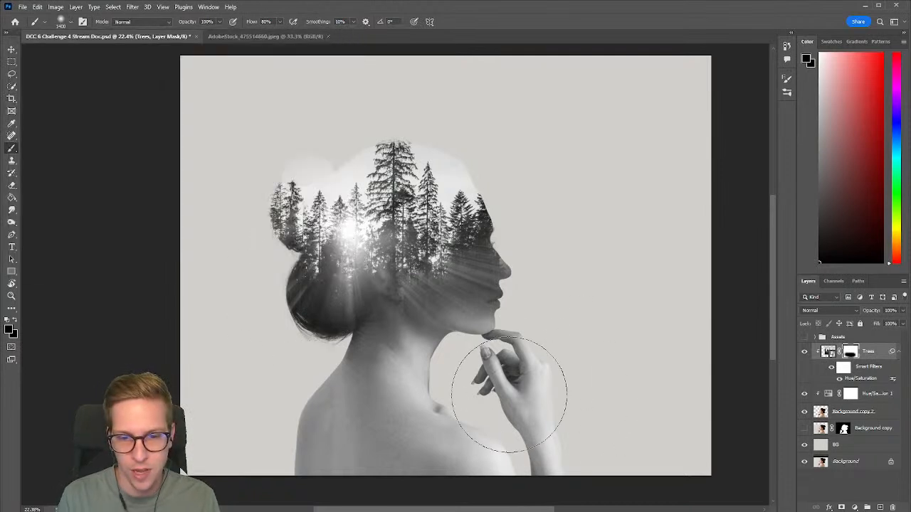
mouse_move(518, 320)
mouse_down()
mouse_move(550, 263)
mouse_move(539, 292)
mouse_move(462, 354)
mouse_move(575, 253)
mouse_move(474, 353)
mouse_move(546, 243)
mouse_up()
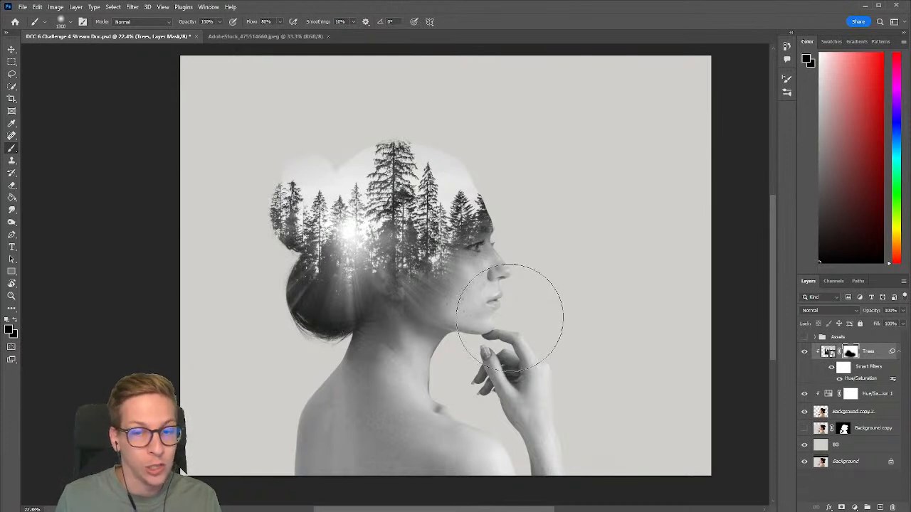
key(])
key(])
key(])
key(])
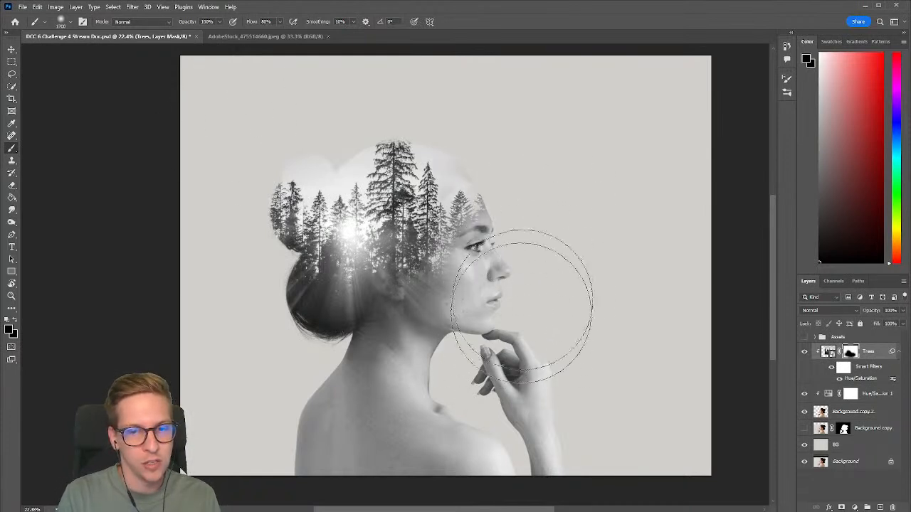
key(bracketleft)
key(bracketleft)
key(bracketleft)
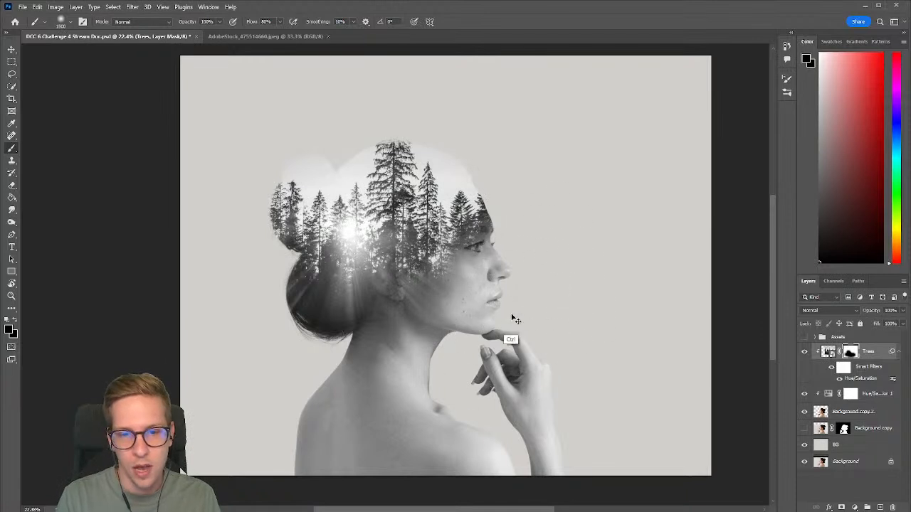
key(bracketleft)
key(bracketleft)
key(bracketleft)
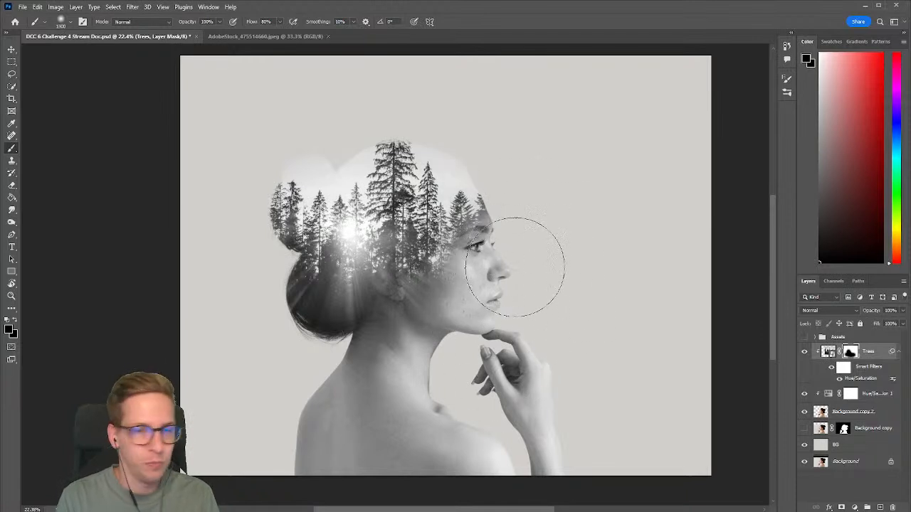
- Refine the Trees mask around the eye and cheek with a smaller soft black brush, undoing unwanted strokes
key(x)
key(bracketleft)
key(bracketleft)
key(bracketleft)
key(ctrl+z)
mouse_move(830, 184)
mouse_down()
mouse_move(842, 199)
mouse_move(561, 385)
mouse_up()
drag(410, 320, 437, 325)
key(ctrl+z)
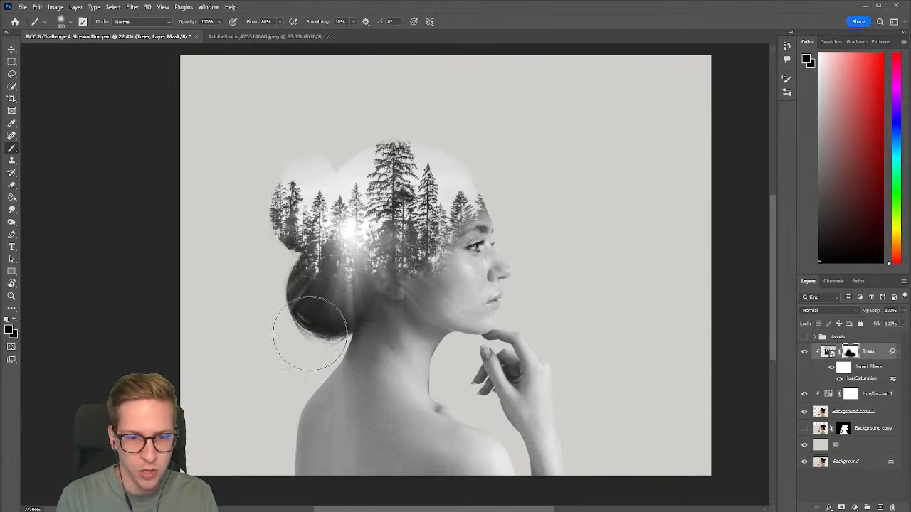
- Paint black on the Trees mask over the lower hair bun to reveal the woman's real hair
drag(316, 309, 360, 376)
key(bracketright)
key(bracketright)
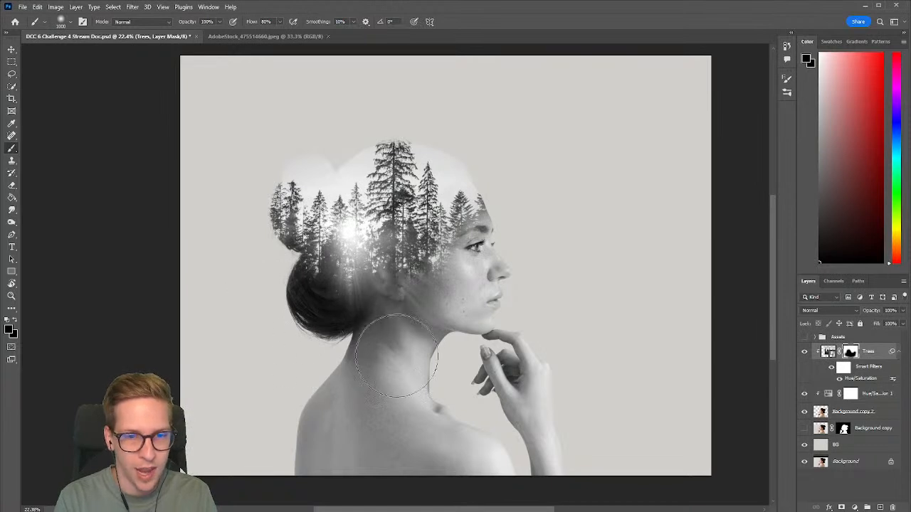
- Reveal the woman's ear by painting black on the Trees mask with a smaller soft brush
key(bracketleft)
key(bracketleft)
key(bracketleft)
key(bracketleft)
key(bracketleft)
key(bracketright)
mouse_move(392, 286)
mouse_down()
mouse_move(378, 284)
mouse_move(385, 274)
mouse_up()
key(bracketleft)
key(bracketleft)
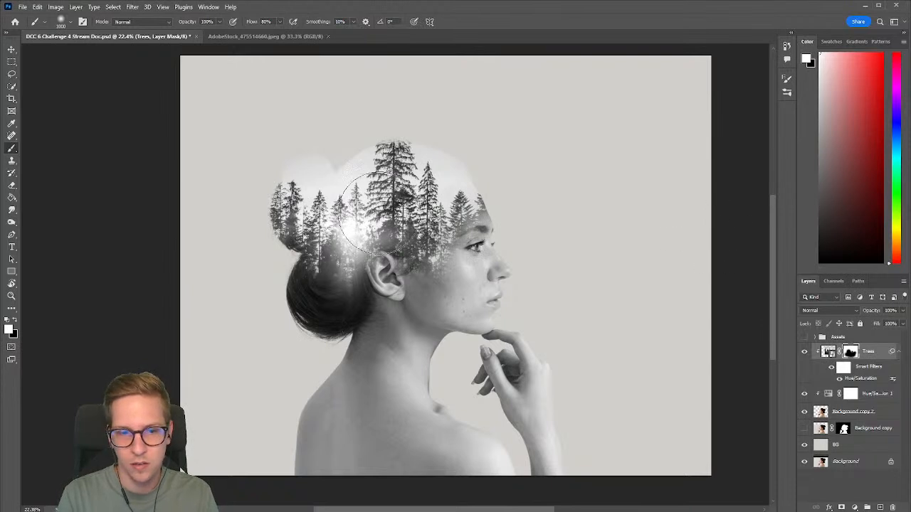
- Mask out the remaining light rays on the hair between the bun and the ear with an 1100 px soft black brush
key(x)
key(bracketright)
key(bracketright)
click(369, 317)
key(ctrl+z)
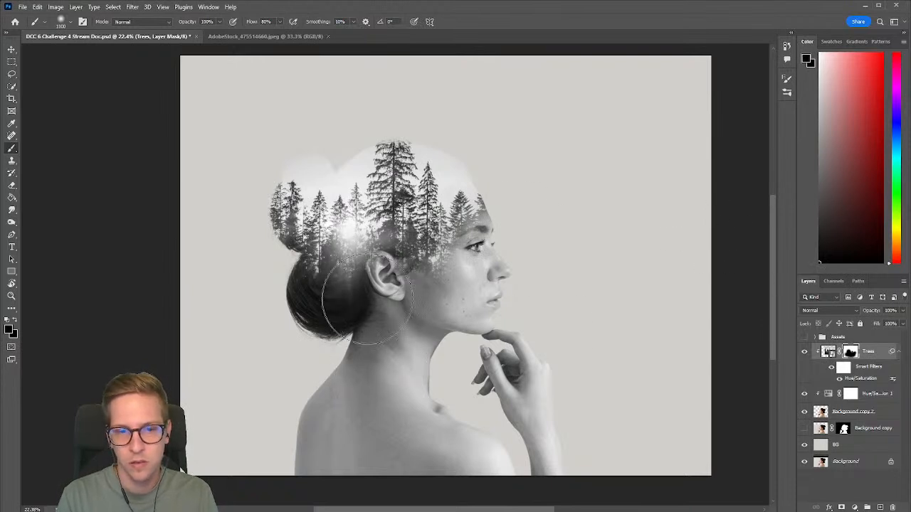
click(370, 315)
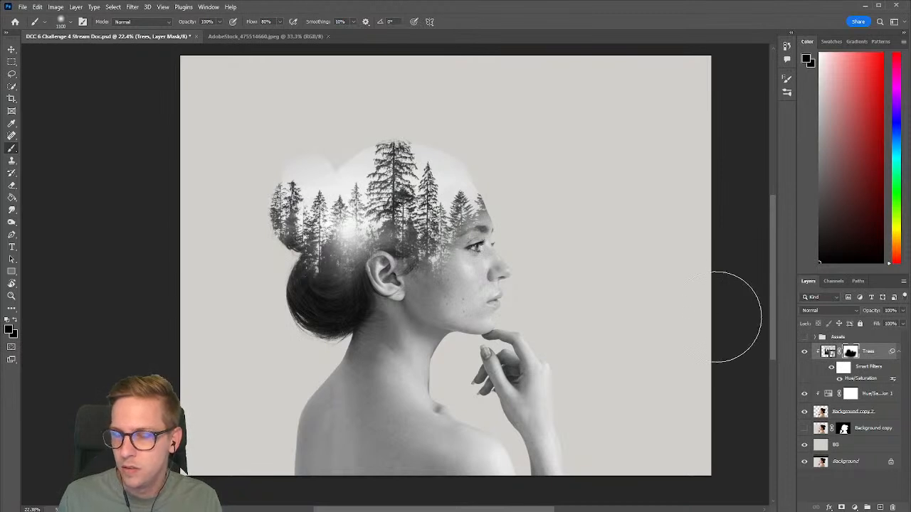
- Rename the Background copy 2 layer as Portrait and add a layer mask to it
click(805, 353)
click(805, 353)
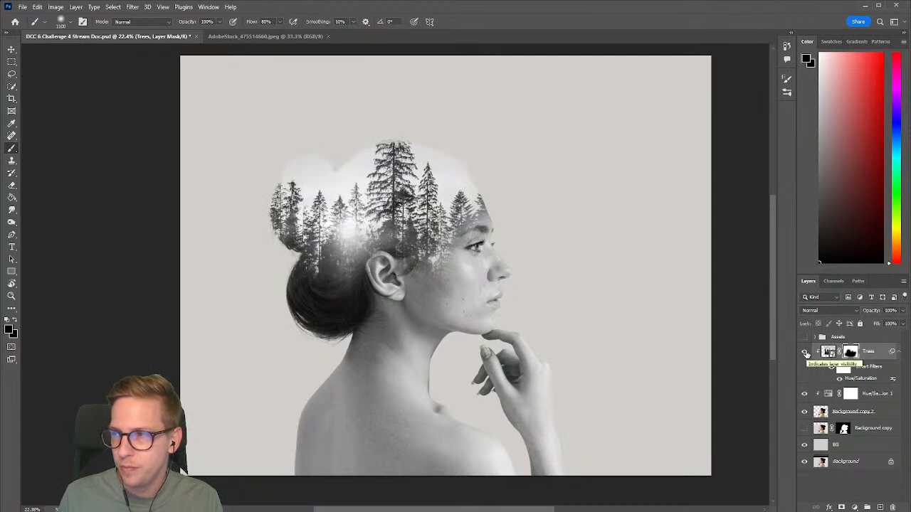
click(804, 412)
click(804, 412)
click(847, 412)
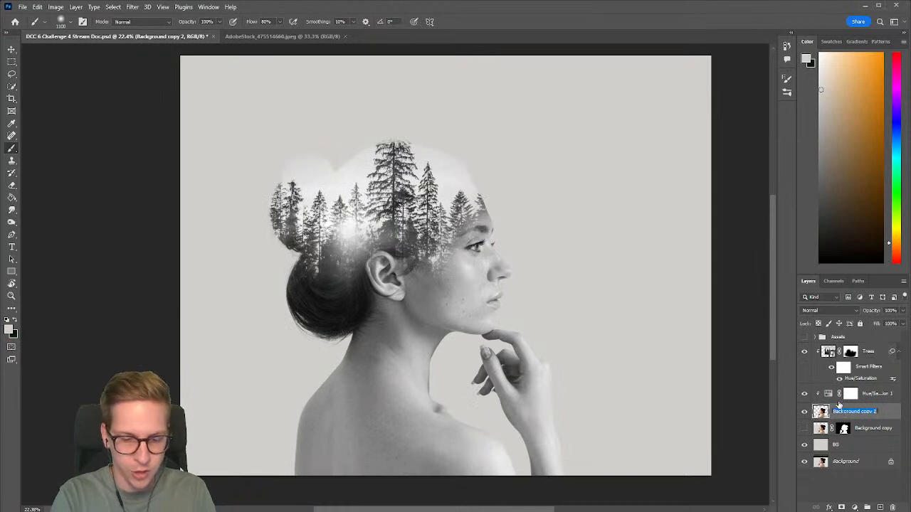
text(Portrait)
key(Return)
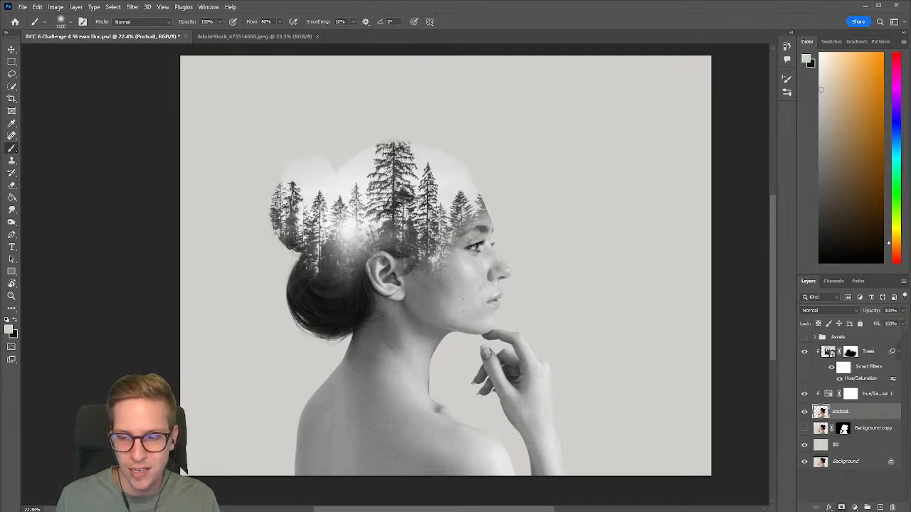
click(841, 508)
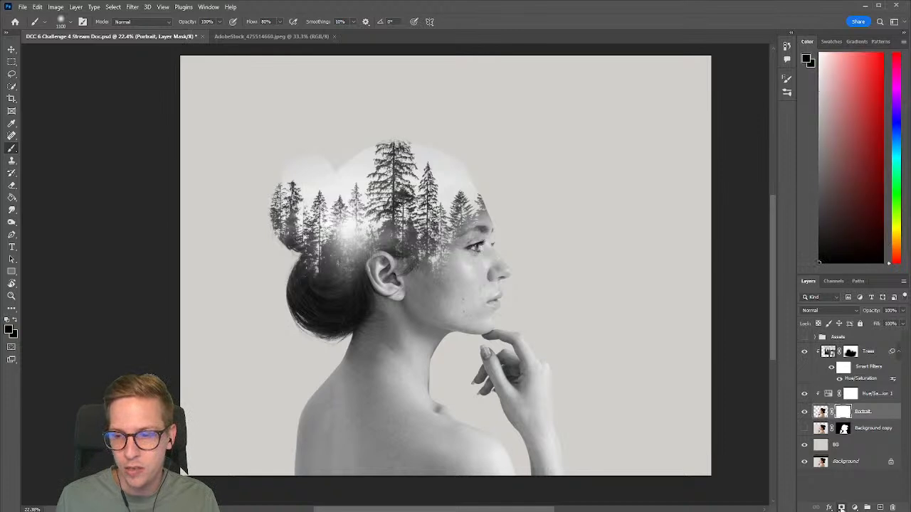
- Try masking out the hair around the tallest tree on the Portrait mask with a large soft black brush
key(])
key(])
key(])
key(])
key(])
key(])
mouse_move(398, 171)
mouse_down()
mouse_move(427, 132)
mouse_move(462, 136)
mouse_up()
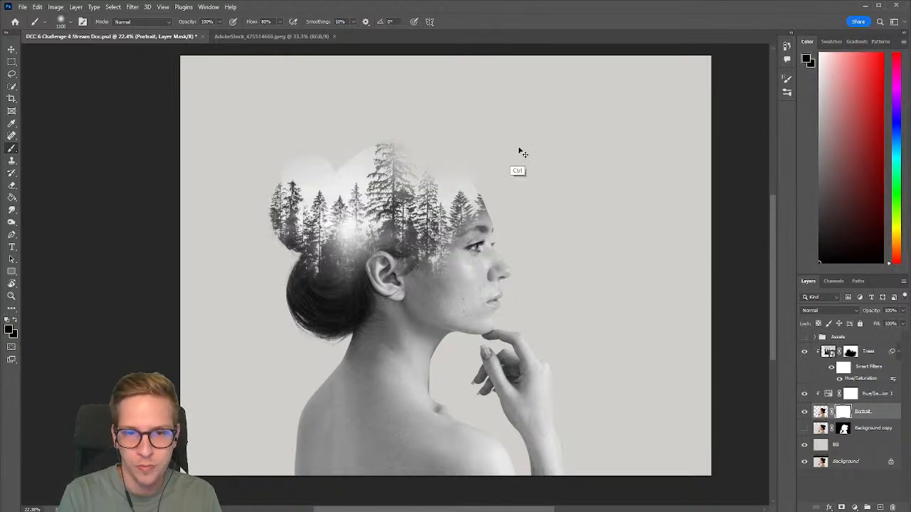
key(ctrl+z)
- Paint black on the Portrait mask with a smaller soft brush to remove the pale head outline above the trees and hair bun
key([)
key([)
key([)
key([)
key([)
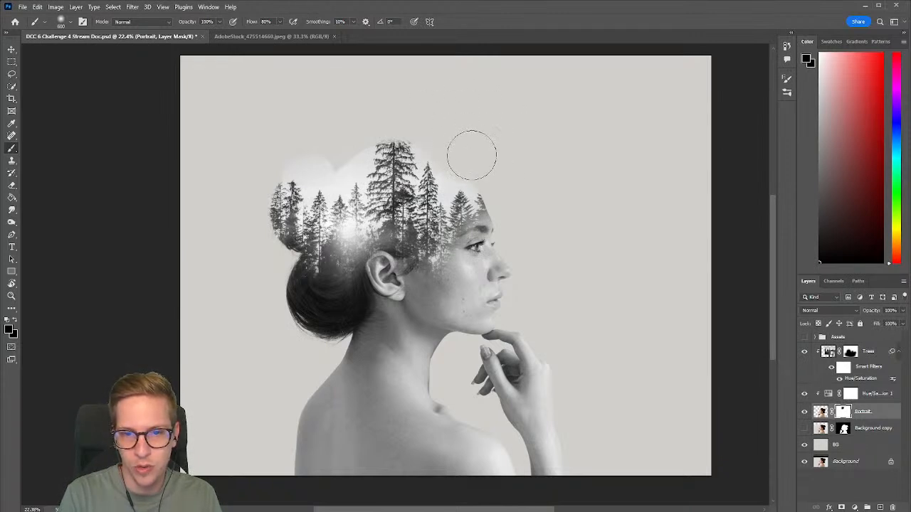
key([)
drag(296, 155, 304, 148)
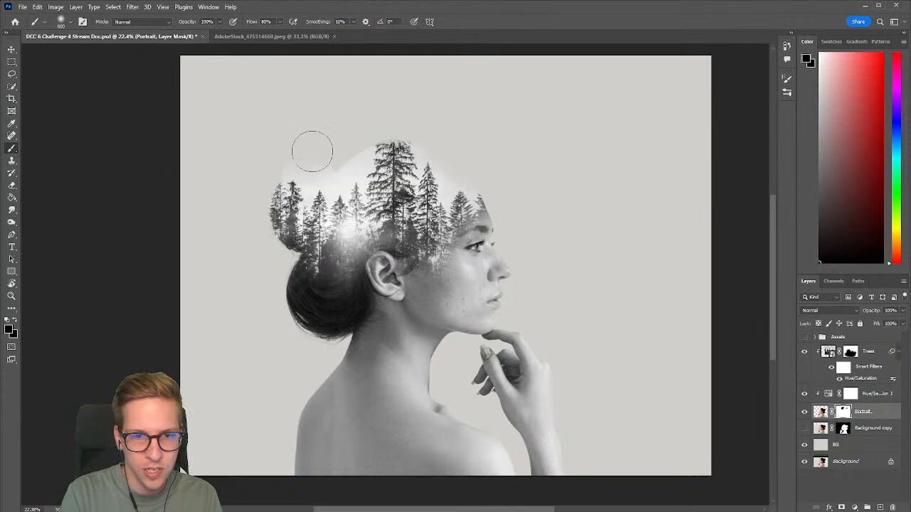
key(bracketright)
key(bracketright)
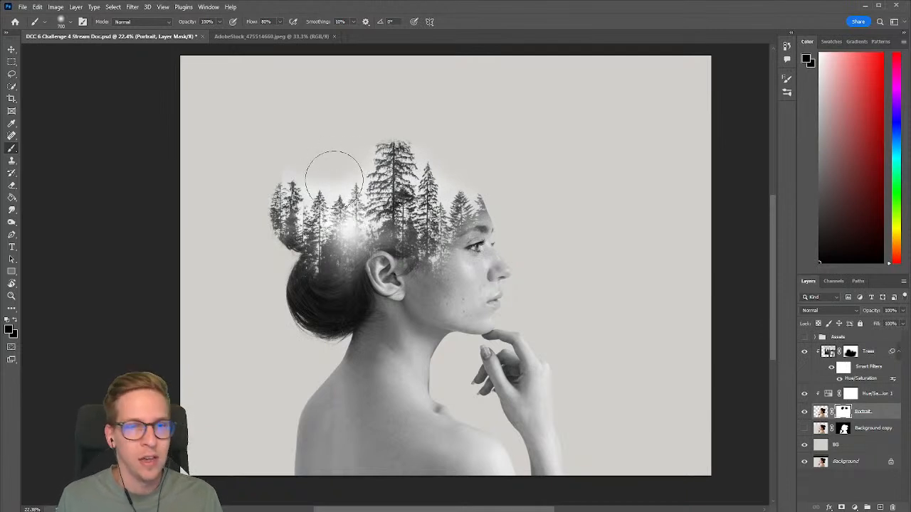
- Switch to the AdobeStock_475514660 forest photo and compare the contrast of its individual Red, Green and Blue channels
click(248, 37)
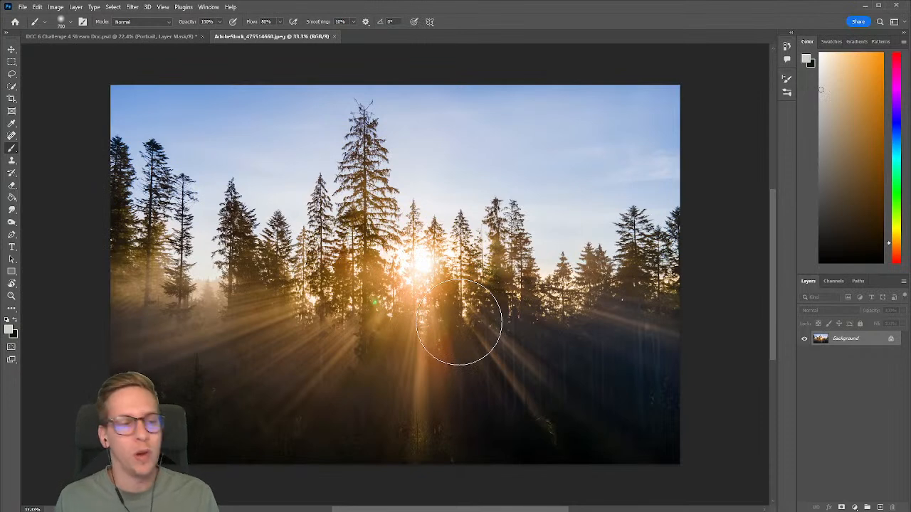
click(833, 282)
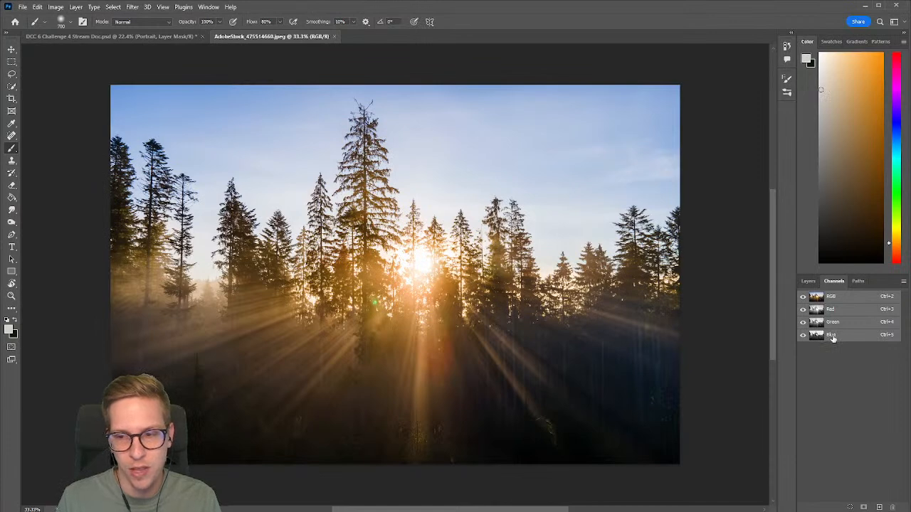
click(832, 336)
click(837, 324)
click(837, 313)
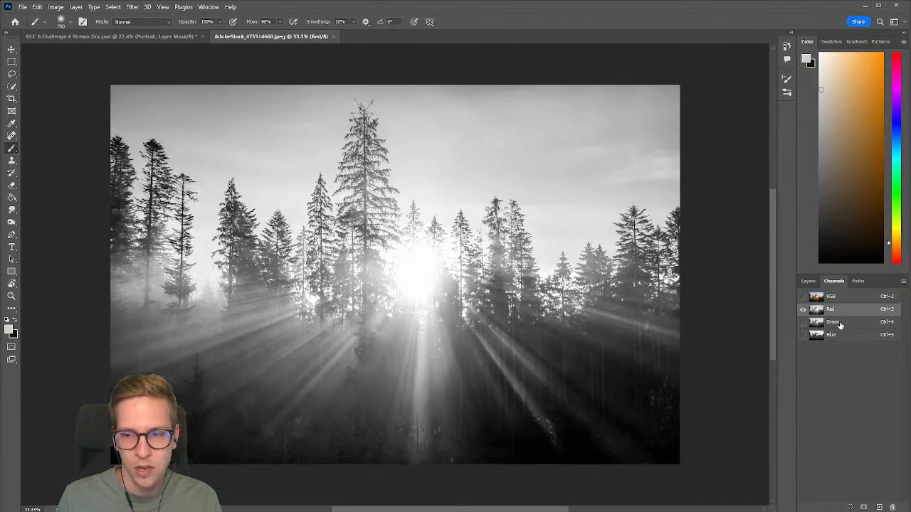
click(839, 324)
- Duplicate the forest photo's Blue channel and invert the copy
click(839, 336)
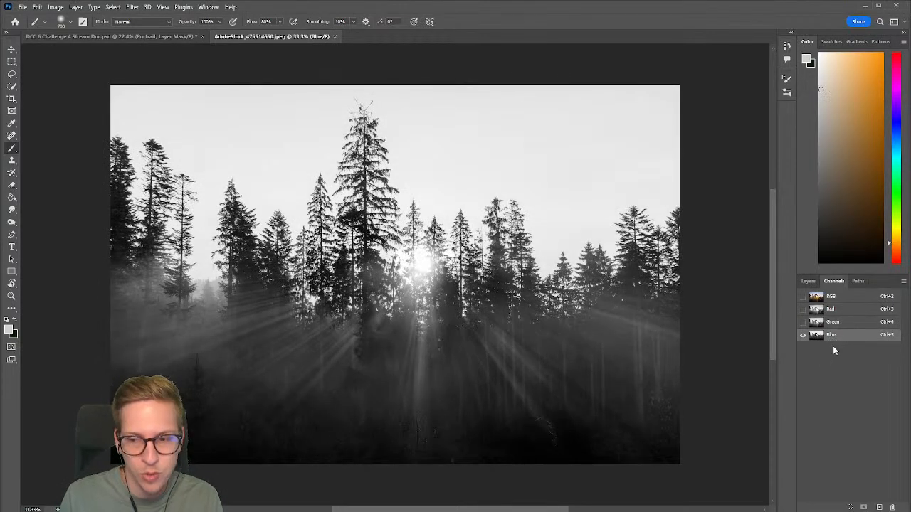
drag(851, 338, 880, 507)
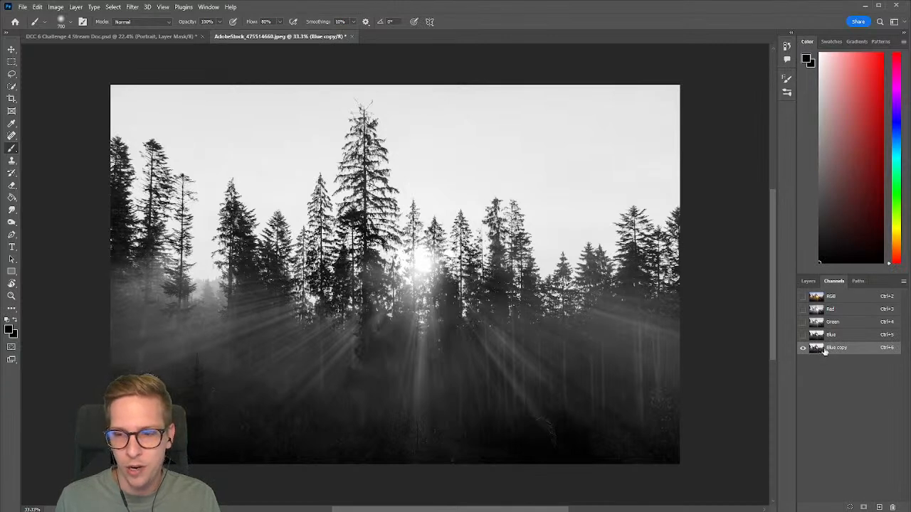
key(ctrl+i)
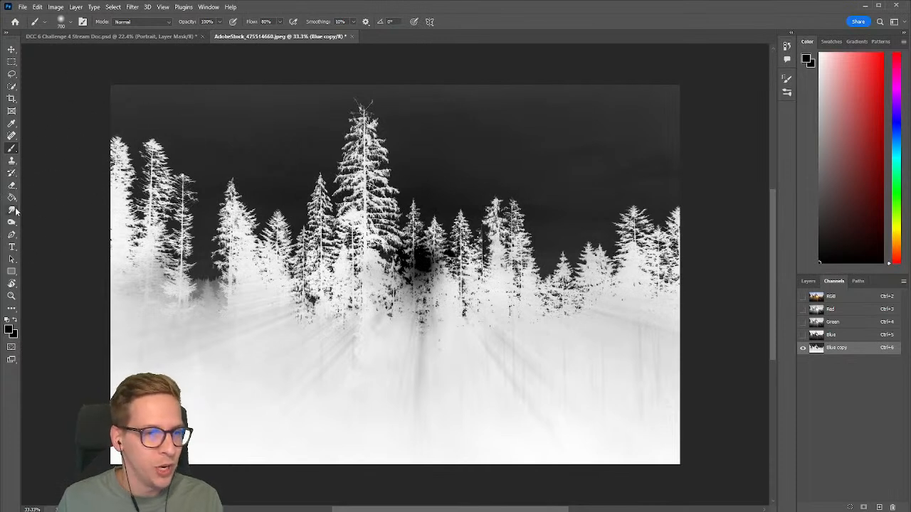
- Darken the sky of the Blue copy channel to solid black using an 800 px Burn tool with Shadows range and 16% exposure
click(12, 223)
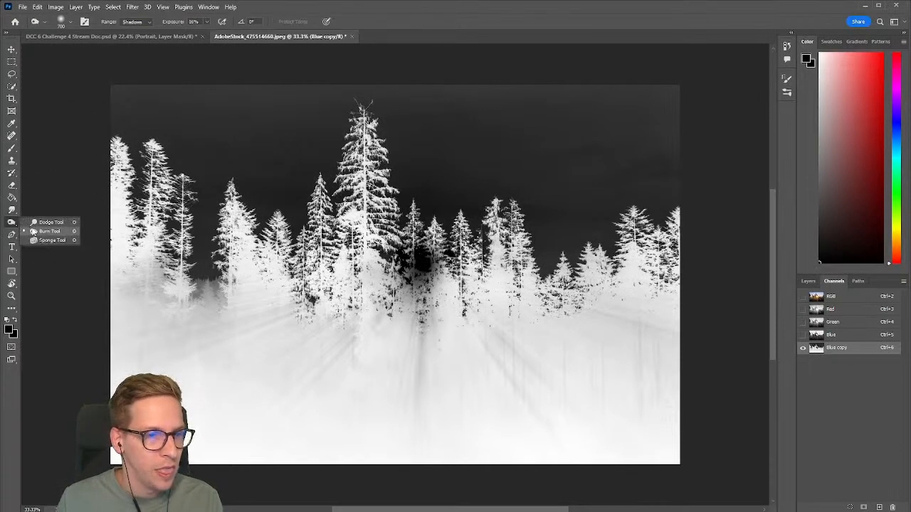
click(37, 232)
key(bracketright)
key(bracketright)
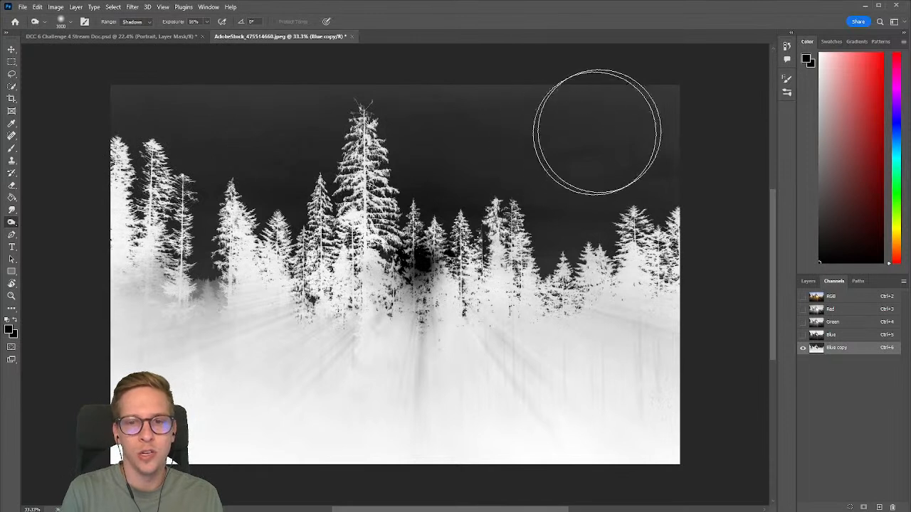
mouse_move(664, 102)
mouse_down()
mouse_move(481, 135)
mouse_move(584, 110)
mouse_move(481, 115)
mouse_move(582, 144)
mouse_move(659, 190)
mouse_up()
key(ctrl+z)
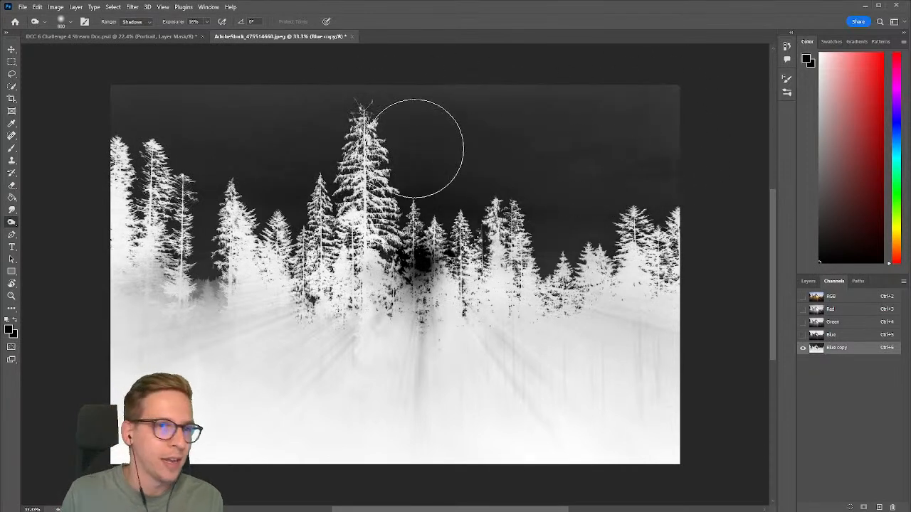
click(144, 24)
click(144, 25)
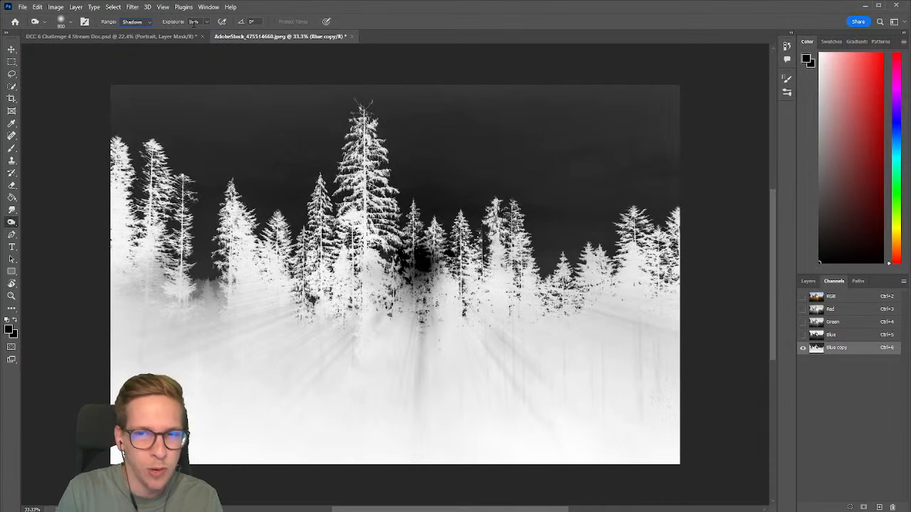
mouse_move(673, 112)
mouse_down()
mouse_move(653, 126)
mouse_move(671, 121)
mouse_move(501, 89)
mouse_move(697, 99)
mouse_move(504, 106)
mouse_move(547, 110)
mouse_move(118, 96)
mouse_move(213, 102)
mouse_move(98, 117)
mouse_move(261, 145)
mouse_move(273, 165)
mouse_move(595, 158)
mouse_move(302, 153)
mouse_move(684, 163)
mouse_move(533, 200)
mouse_move(672, 198)
mouse_move(589, 230)
mouse_move(644, 206)
mouse_move(515, 188)
mouse_move(231, 192)
mouse_move(230, 222)
mouse_move(210, 212)
mouse_move(317, 169)
mouse_move(397, 201)
mouse_move(357, 171)
mouse_up()
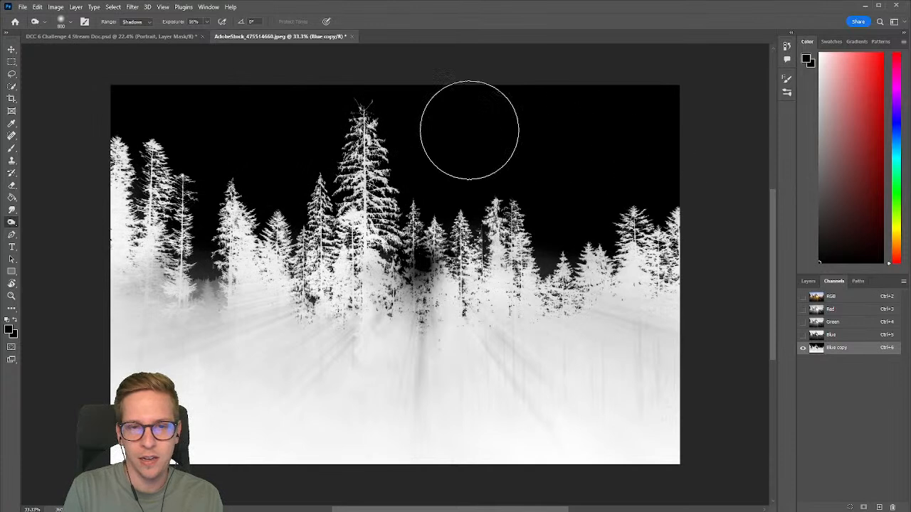
- Load the Blue copy channel as a selection and apply it as a layer mask on the forest's Background layer
ctrl+click(816, 347)
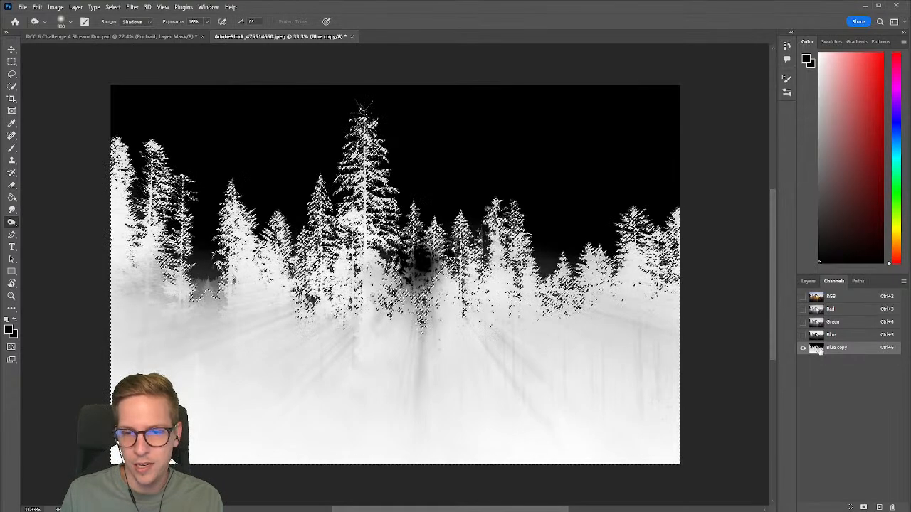
click(808, 281)
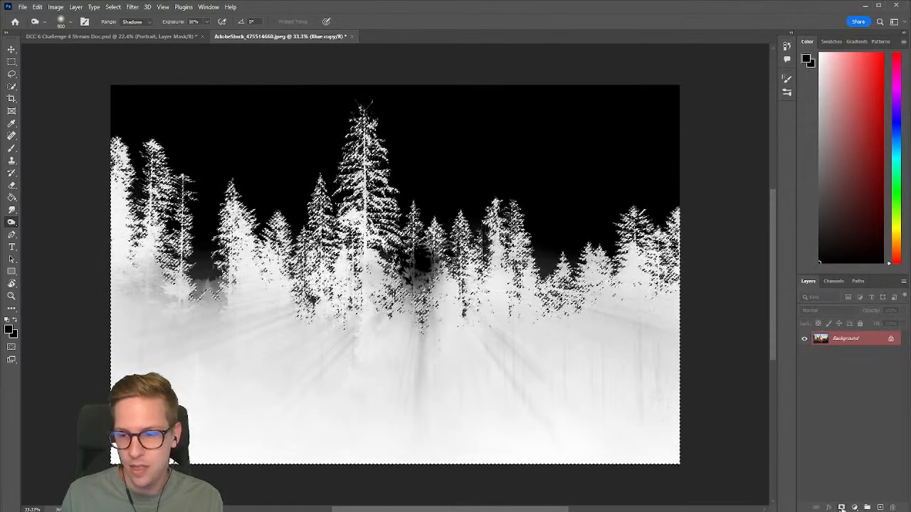
click(841, 507)
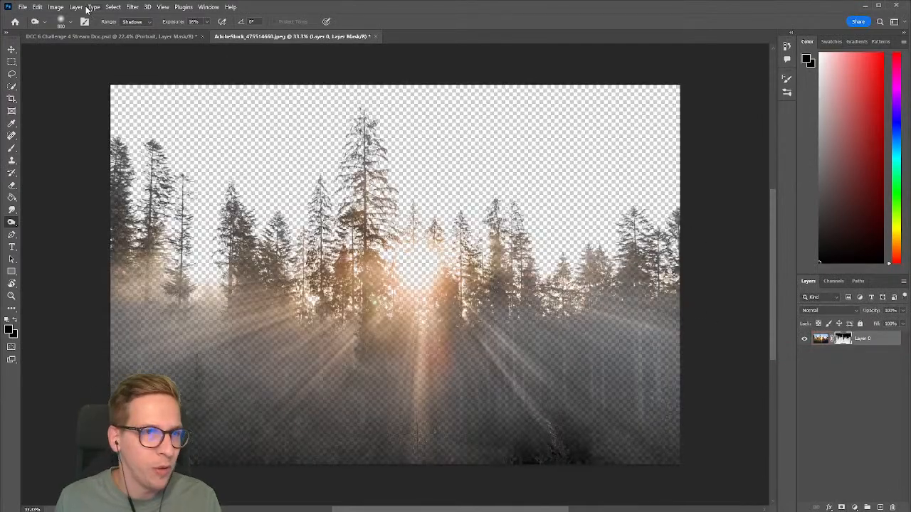
- Add a Levels adjustment clipped to the masked forest layer and raise its black input level to 54
click(76, 7)
mouse_move(130, 134)
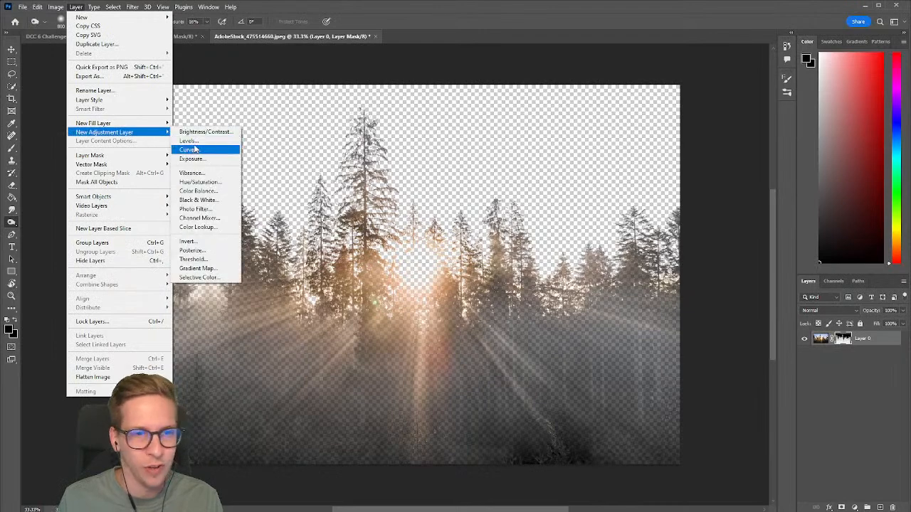
click(187, 140)
click(544, 168)
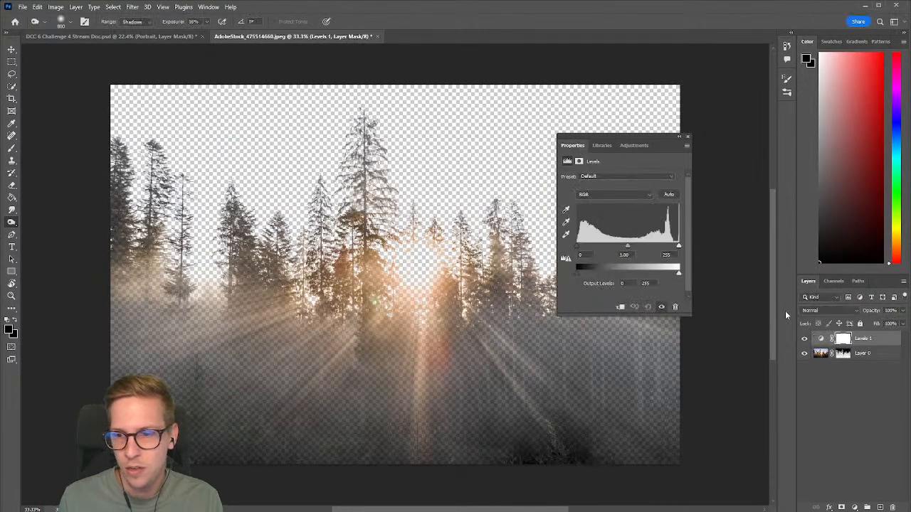
right_click(878, 342)
click(853, 329)
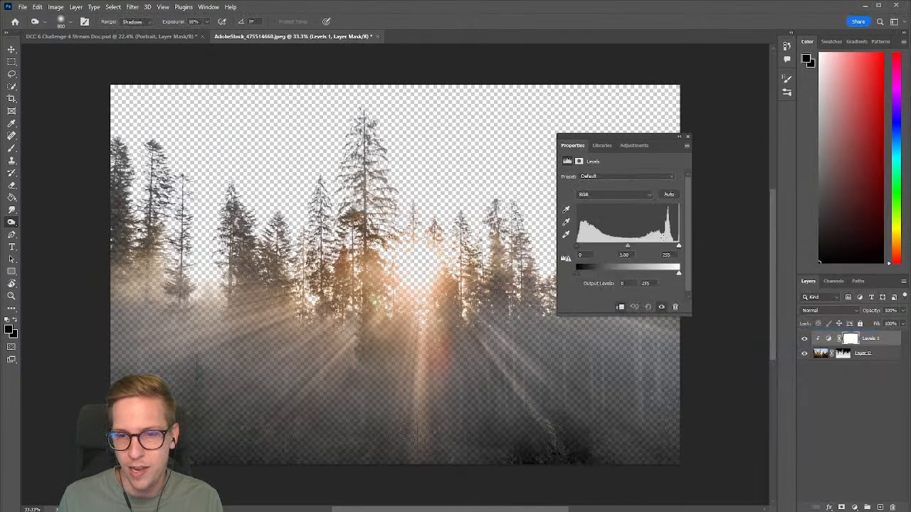
drag(577, 246, 596, 252)
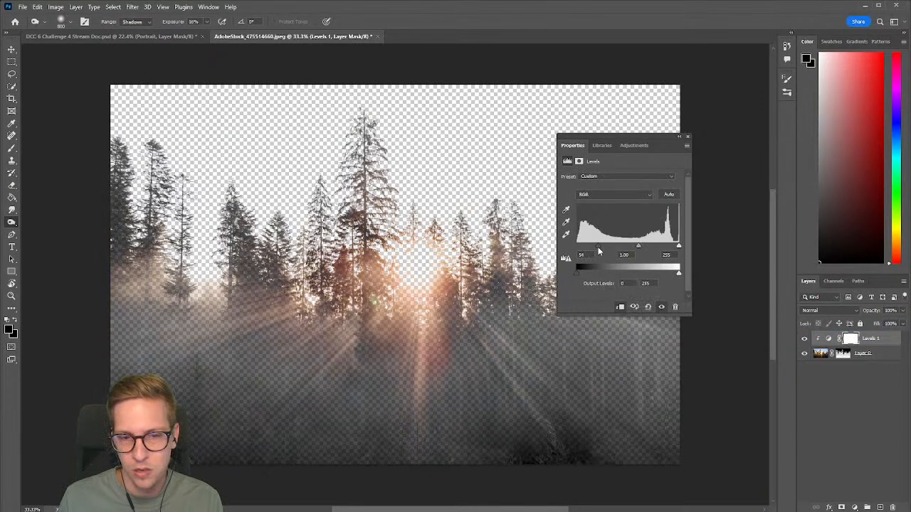
- Merge the Levels adjustment and the masked forest layer into one layer
shift+click(872, 353)
right_click(873, 353)
click(776, 430)
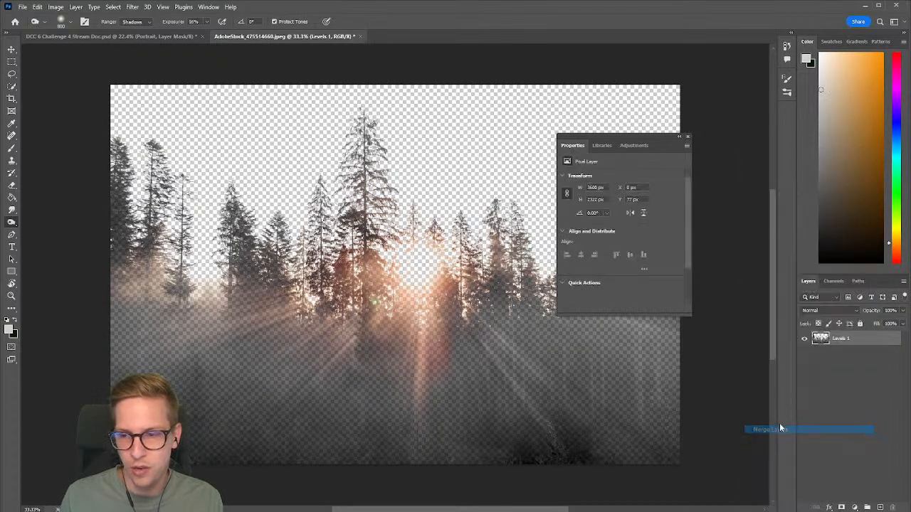
- Copy the whole forest cutout and paste it above the Assets group in DCC 6 Challenge 4 Stream Doc.psd
key(ctrl+a)
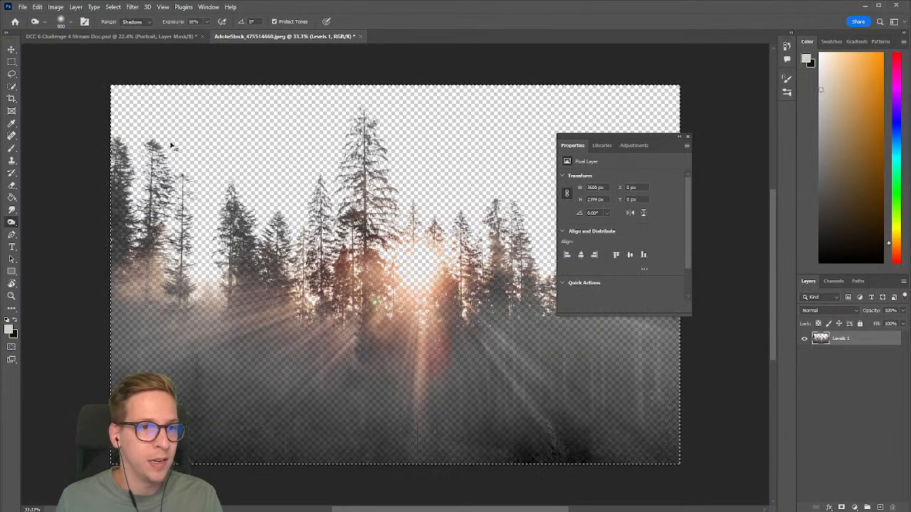
click(111, 36)
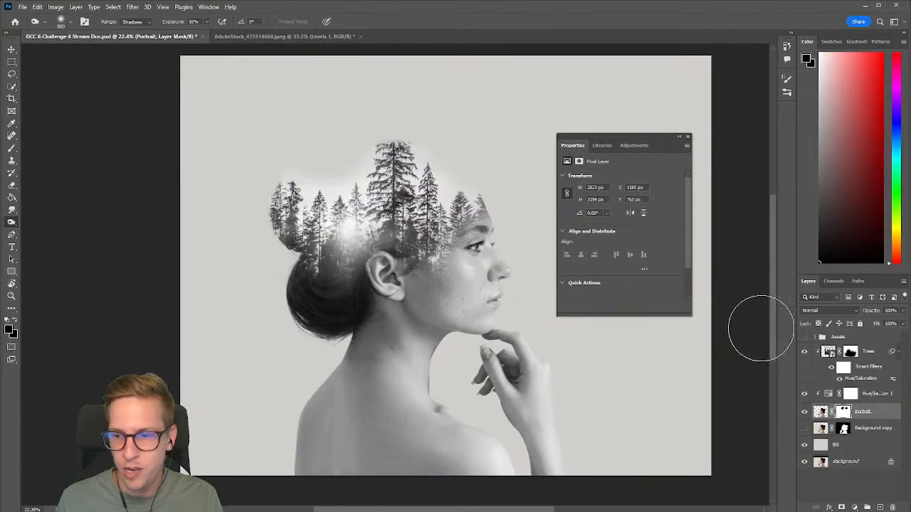
click(851, 342)
key(ctrl+v)
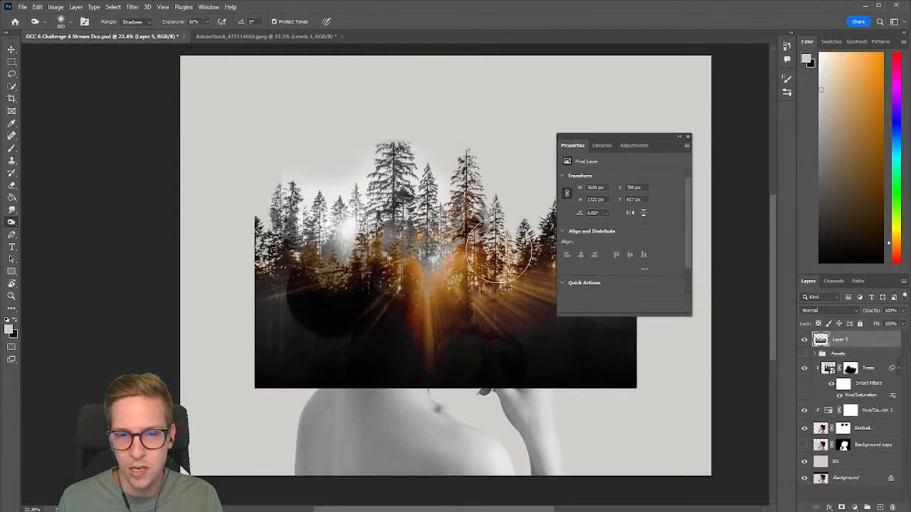
- Fully desaturate the pasted forest with Hue/Saturation and position it over the woman's head so its trees extend beyond the profile
key(v)
drag(529, 345, 438, 235)
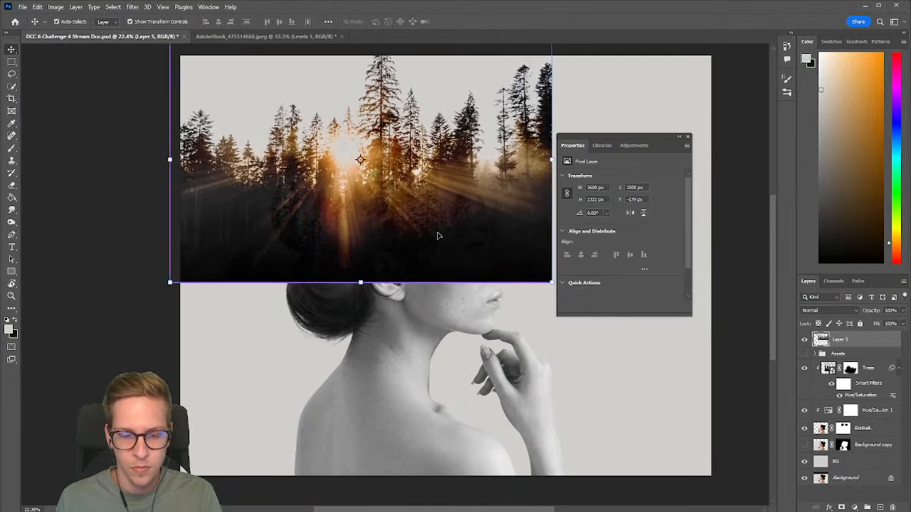
key(ctrl+u)
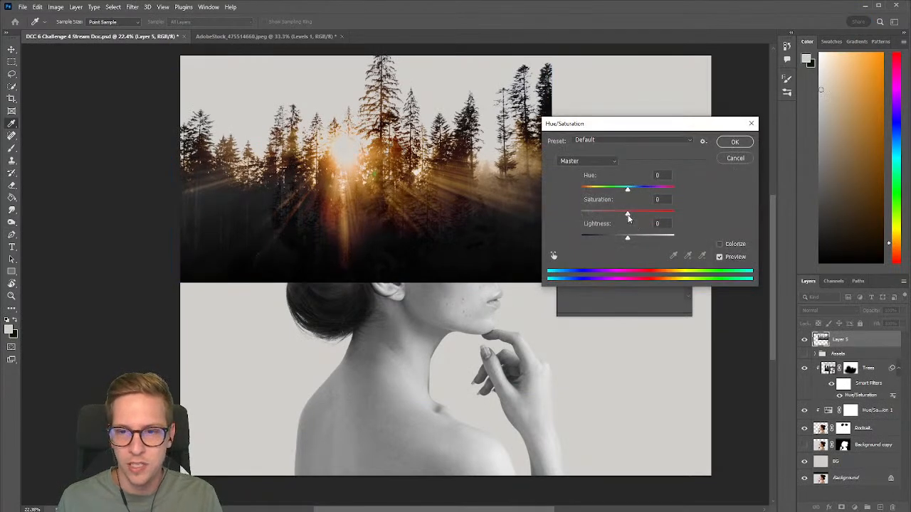
drag(628, 214, 481, 215)
click(726, 142)
drag(431, 170, 456, 276)
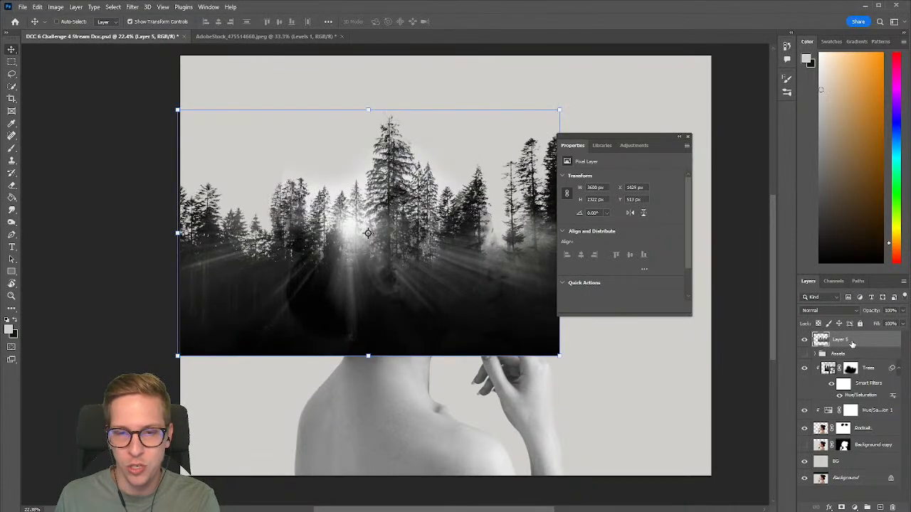
- Delete the pasted forest layer and close the floating Properties panel
key(Delete)
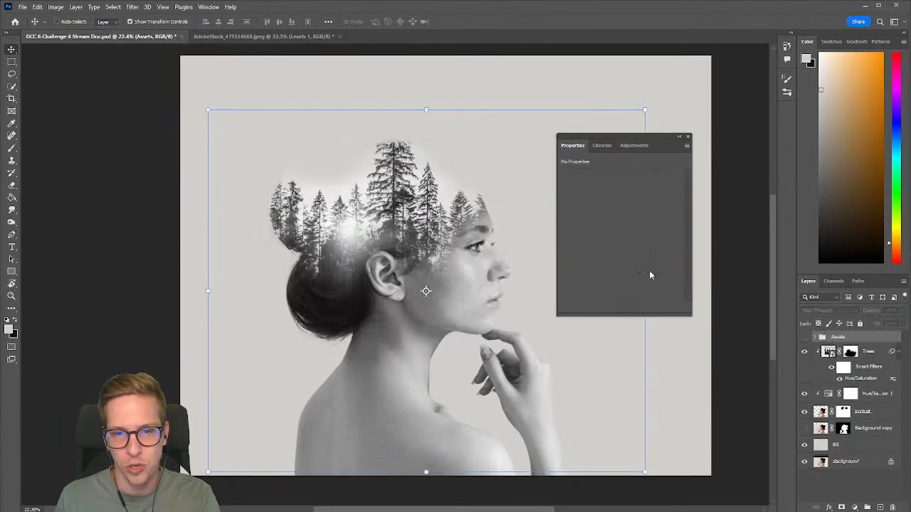
click(688, 138)
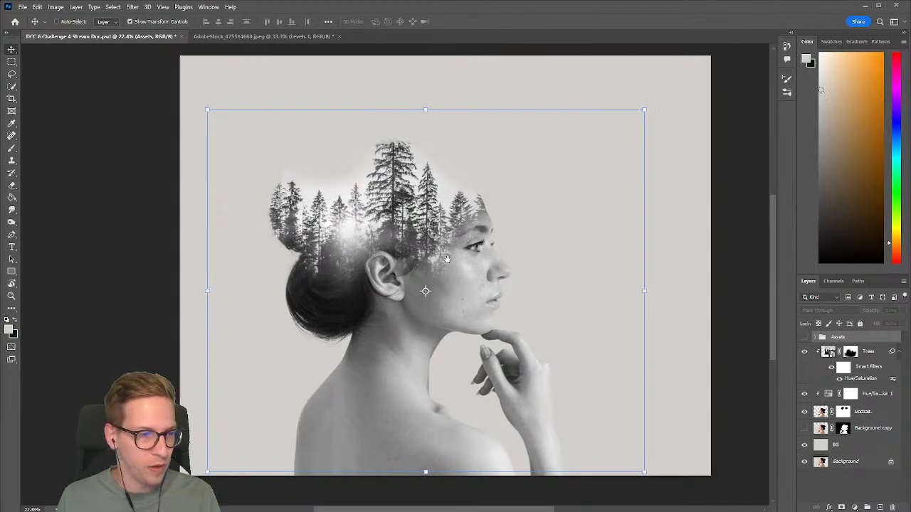
- Compare the portrait with the Trees layer hidden and shown, and select the Trees layer
scroll(468, 270, up, 2)
scroll(341, 241, up, 2)
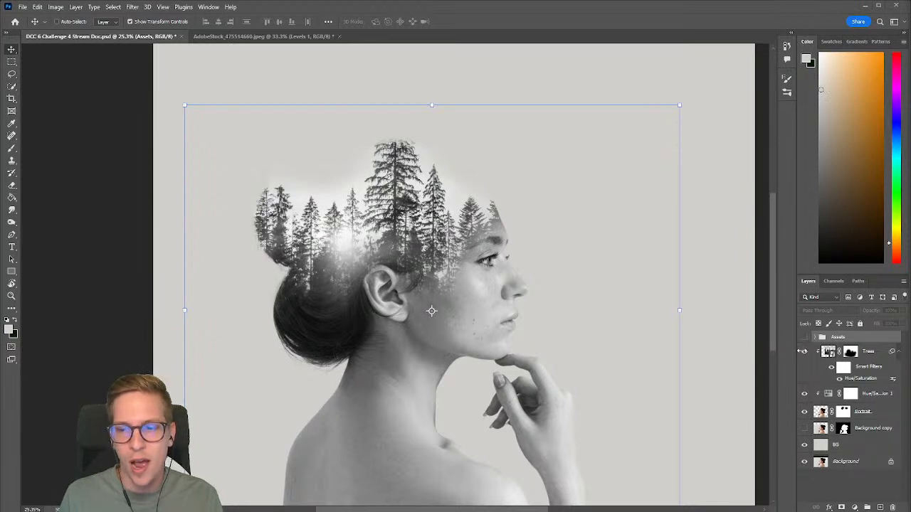
click(804, 352)
click(804, 352)
click(804, 352)
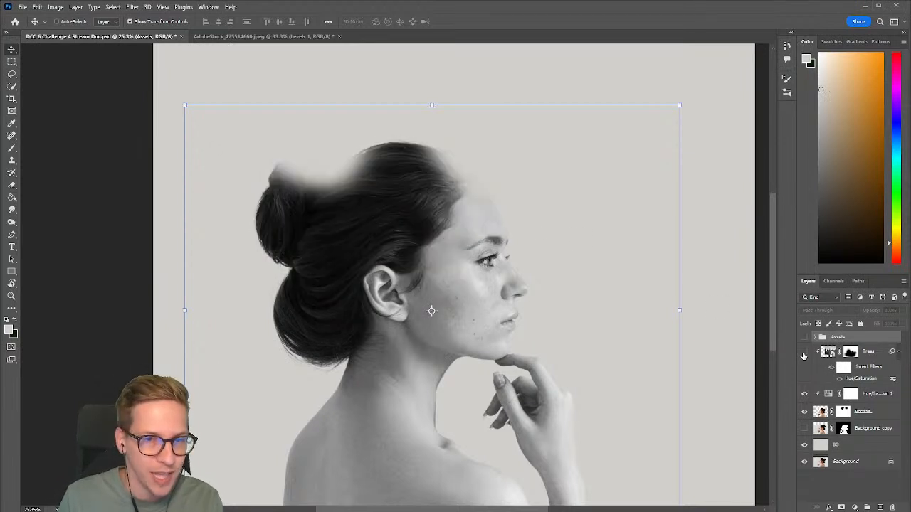
click(804, 353)
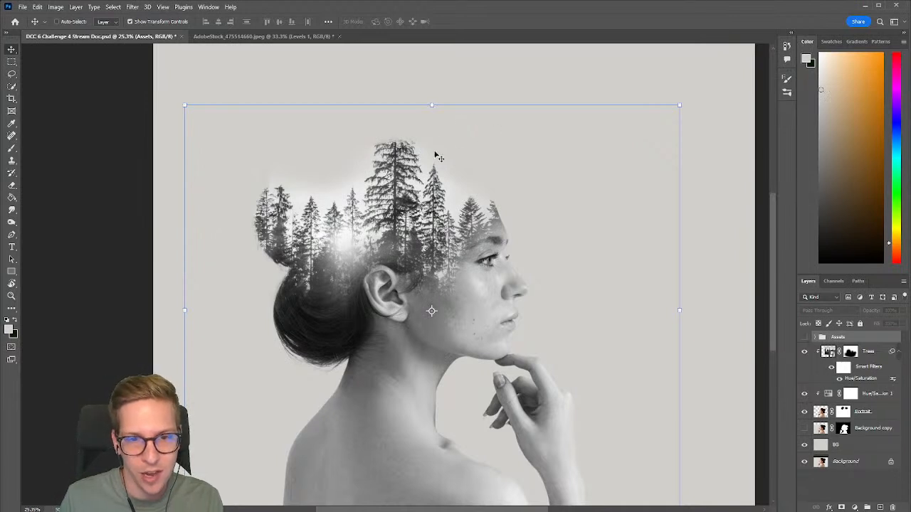
click(868, 356)
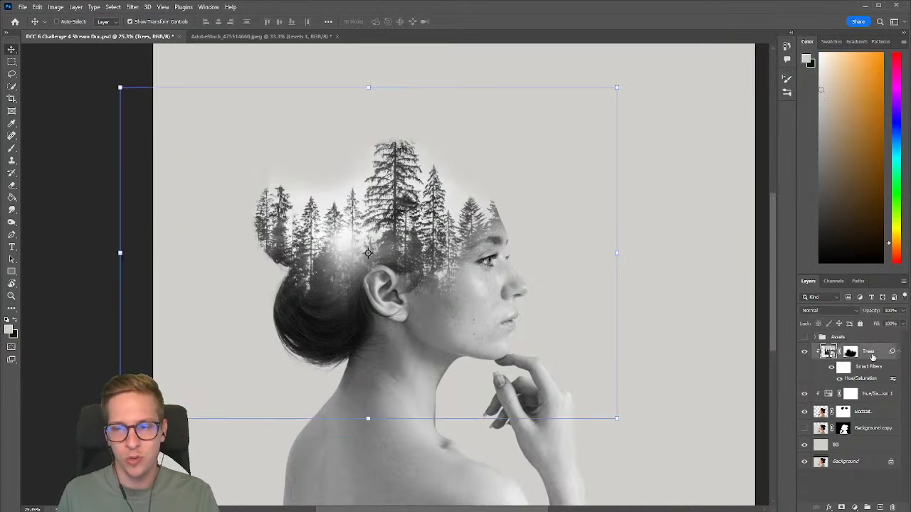
- Duplicate the Trees layer, delete the copy's layer mask, and give the copy a new mask inverted to black
click(804, 351)
click(805, 352)
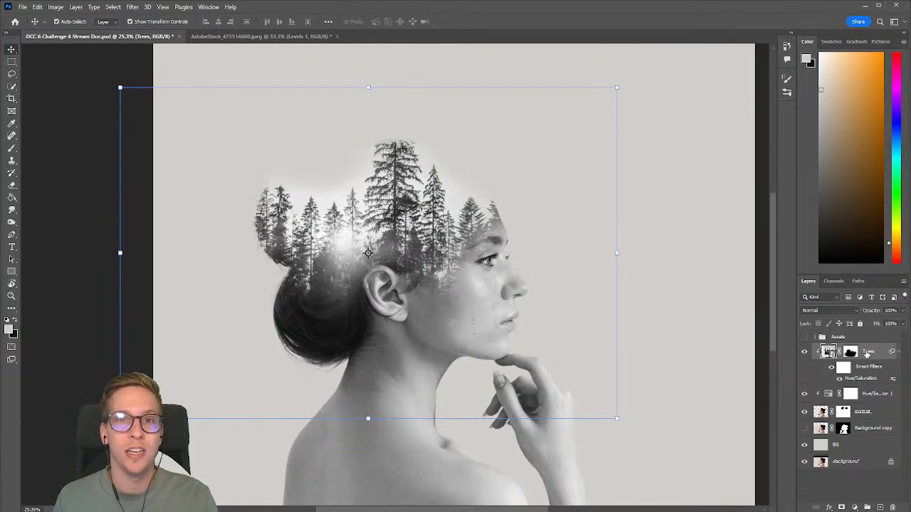
key(ctrl+j)
click(844, 354)
click(843, 353)
right_click(845, 353)
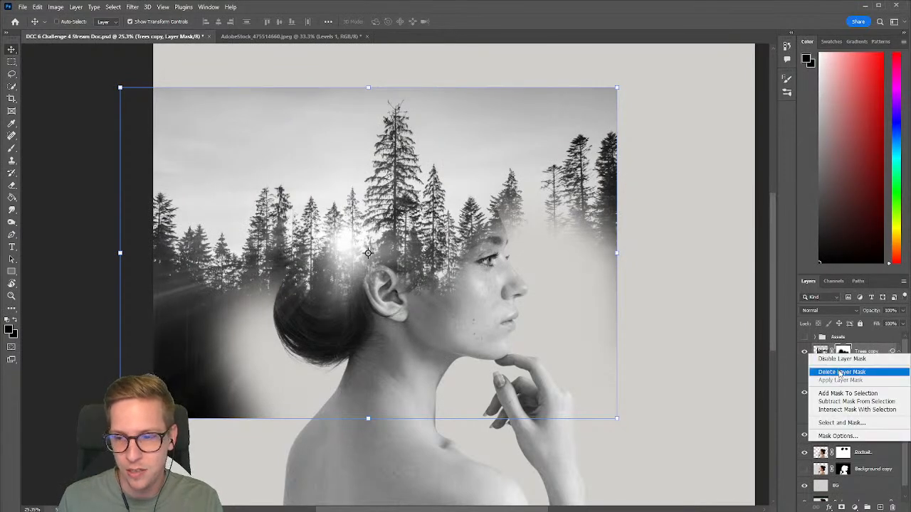
click(841, 372)
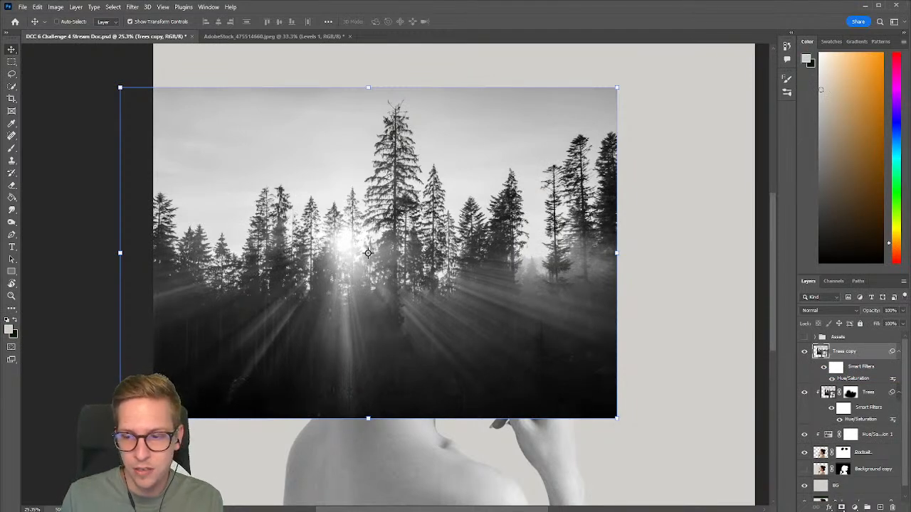
click(841, 507)
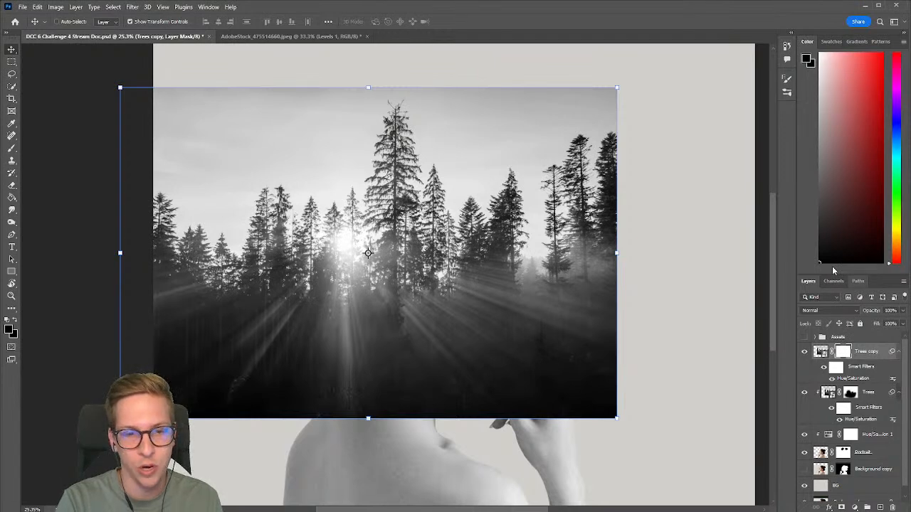
key(ctrl+i)
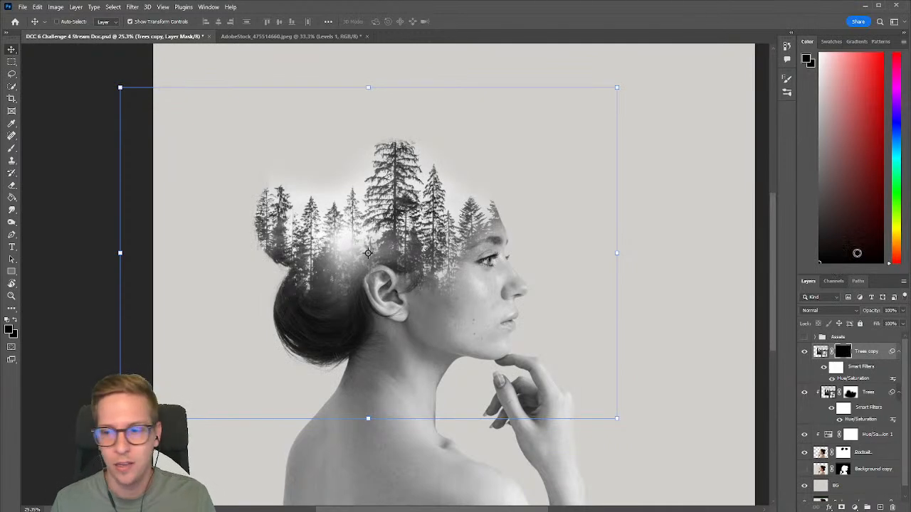
- Paint white with the Brush on the Trees copy's mask to reveal only the tallest tree's tip above the head
key(x)
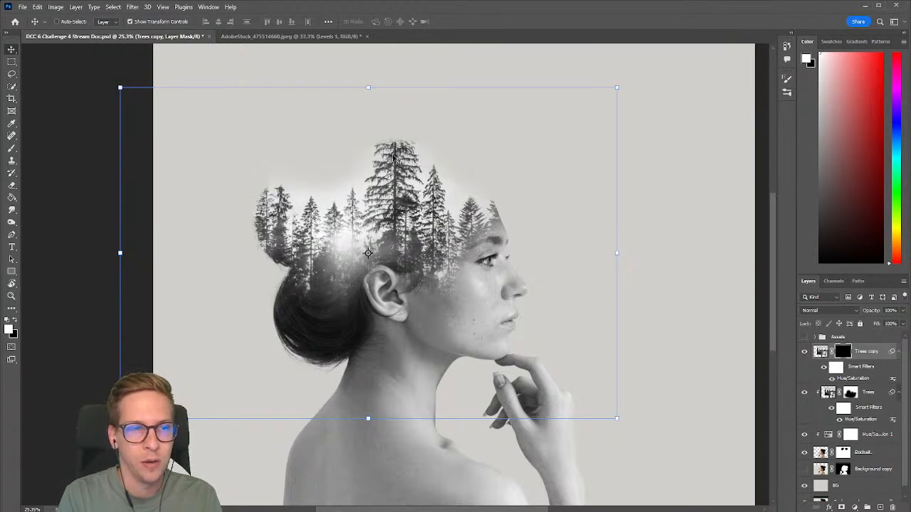
key(b)
mouse_move(400, 117)
mouse_down()
mouse_move(394, 165)
mouse_move(395, 116)
mouse_move(393, 144)
mouse_up()
key(ctrl+z)
key([)
key([)
key([)
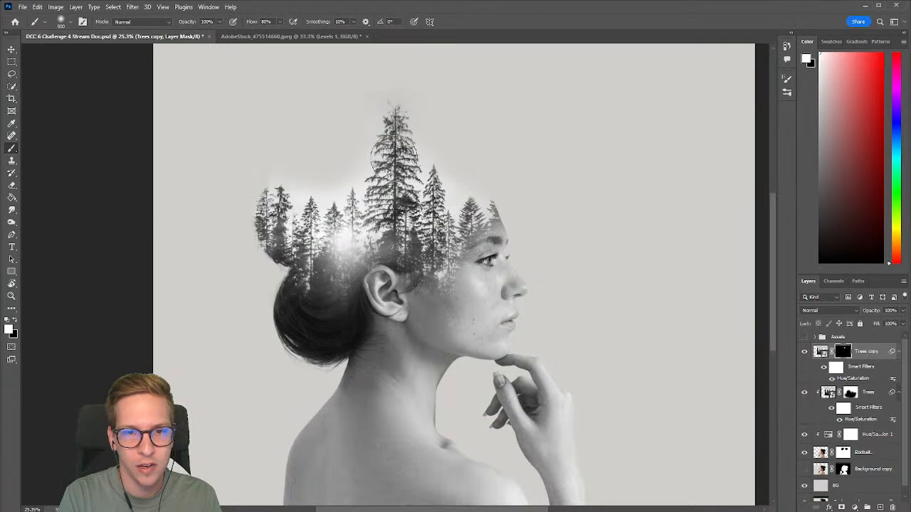
key(])
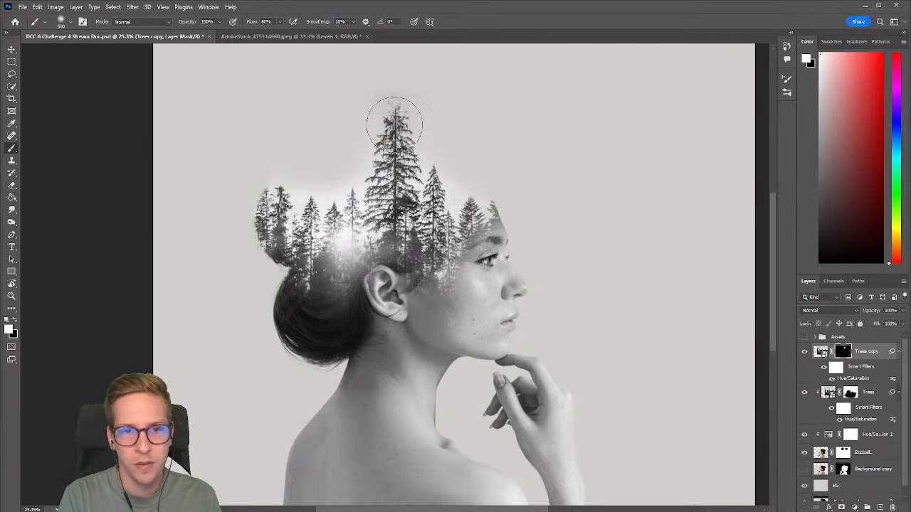
key(])
mouse_move(420, 116)
mouse_down()
mouse_move(380, 112)
mouse_move(471, 128)
mouse_up()
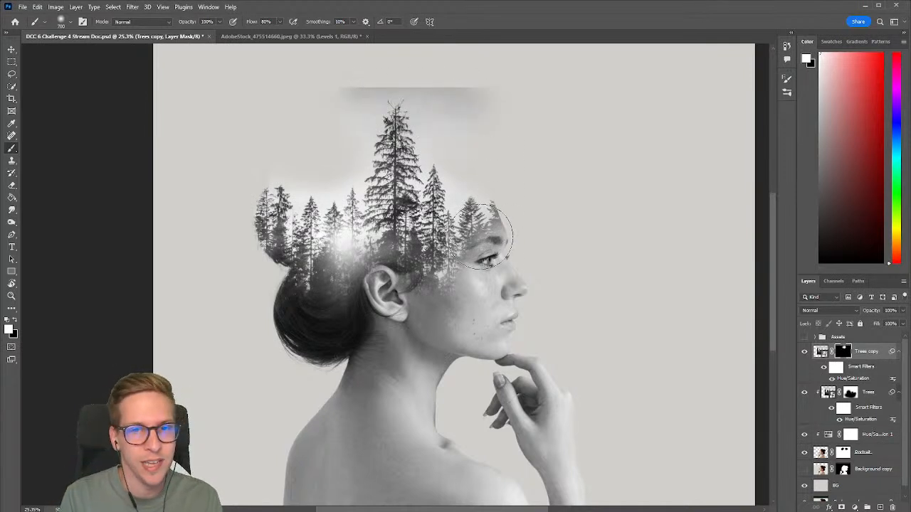
key(ctrl+z)
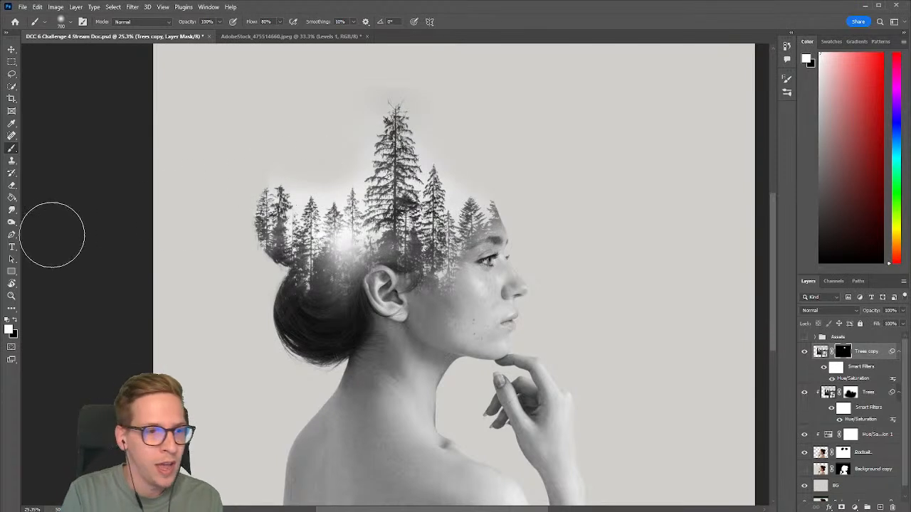
- Choose the Dodge tool, target the Trees copy's image instead of its mask, and rasterize the smart object
click(12, 222)
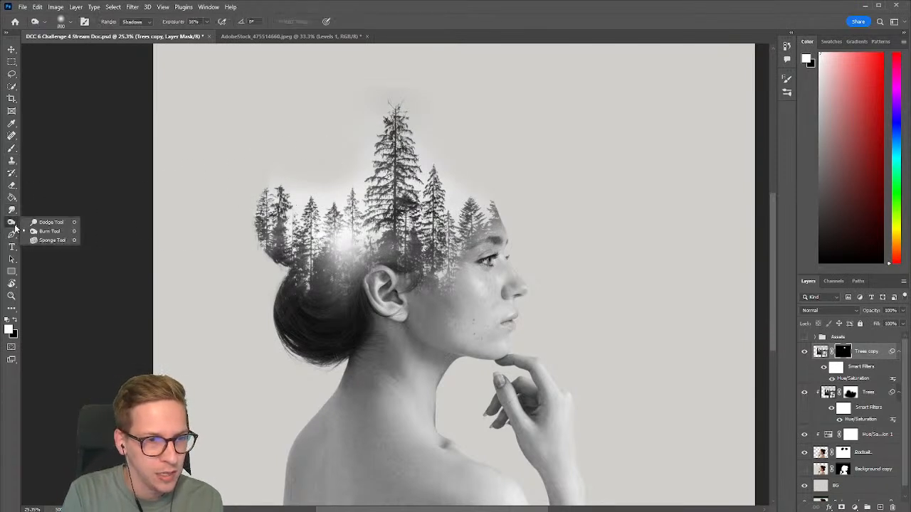
click(47, 230)
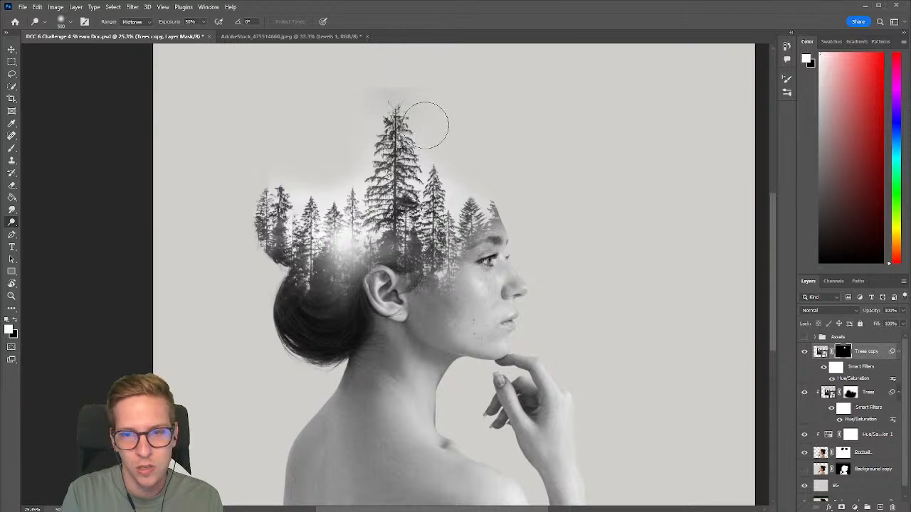
click(820, 351)
click(376, 78)
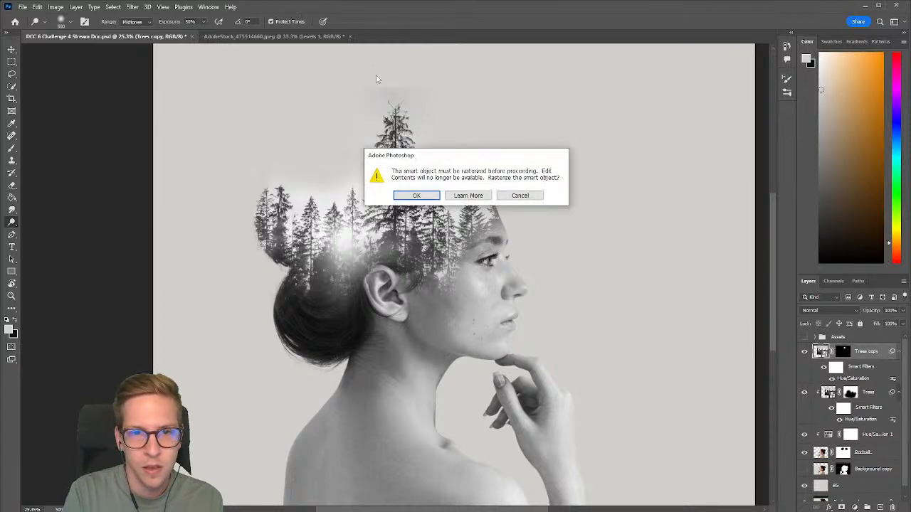
key(Return)
key(ctrl+z)
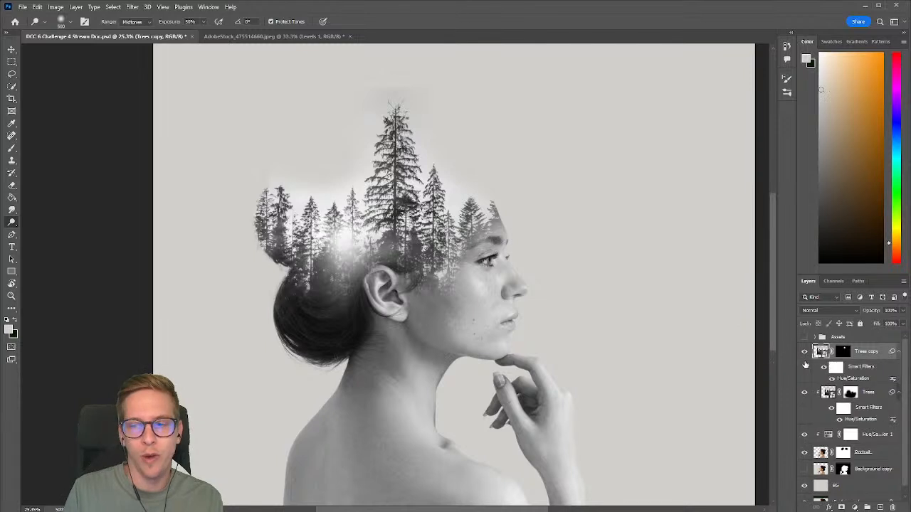
click(841, 352)
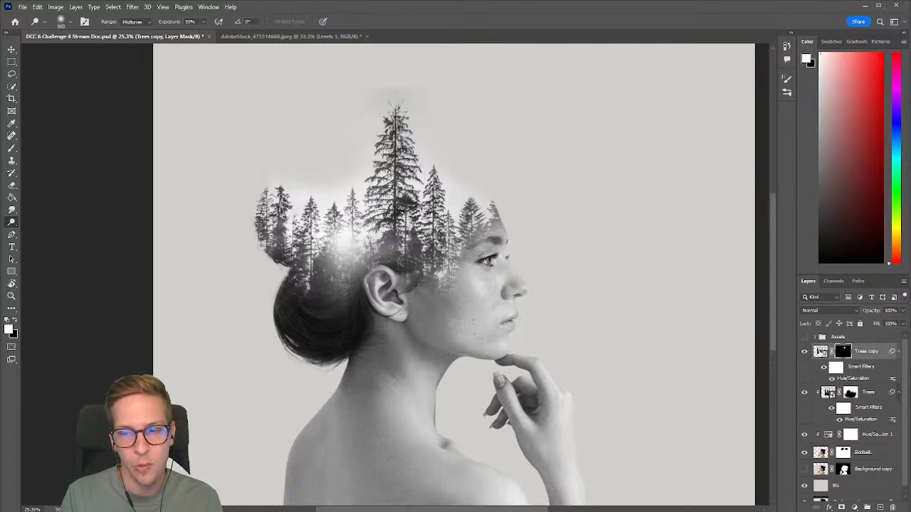
click(820, 351)
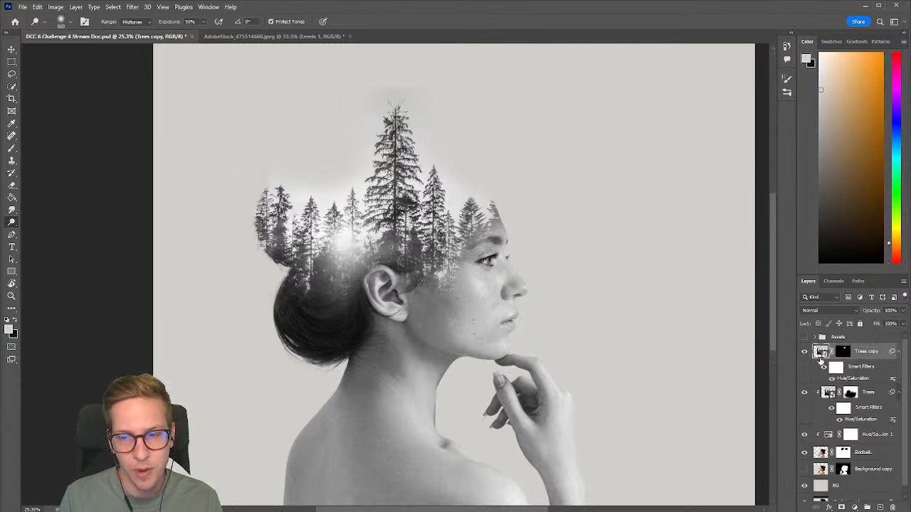
click(389, 100)
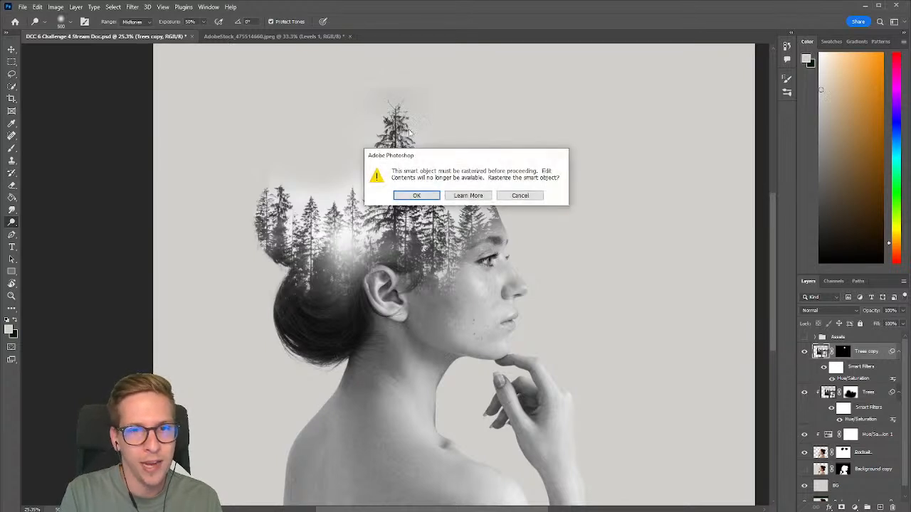
click(415, 196)
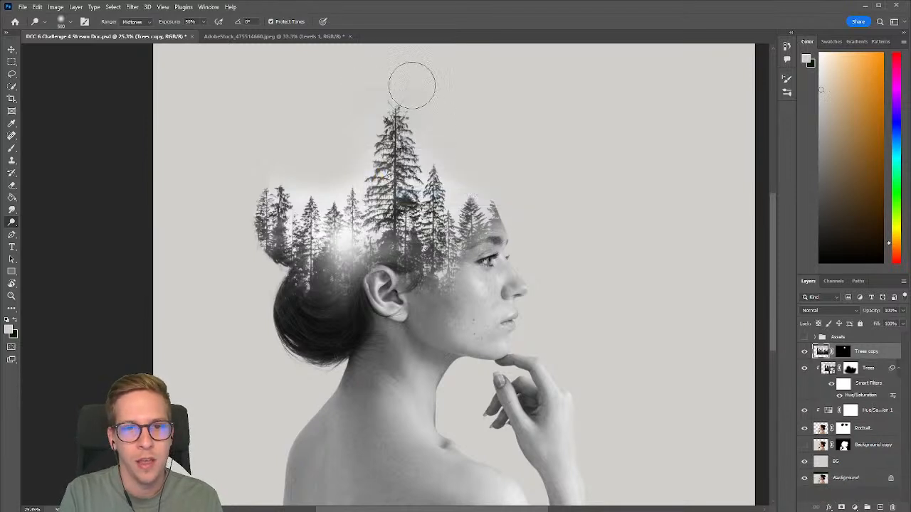
- Dodge the grey sky around the tallest tree's tip, using Midtones at 50% exposure and a brush of about 400 px
key([)
key([)
key([)
key(])
key(])
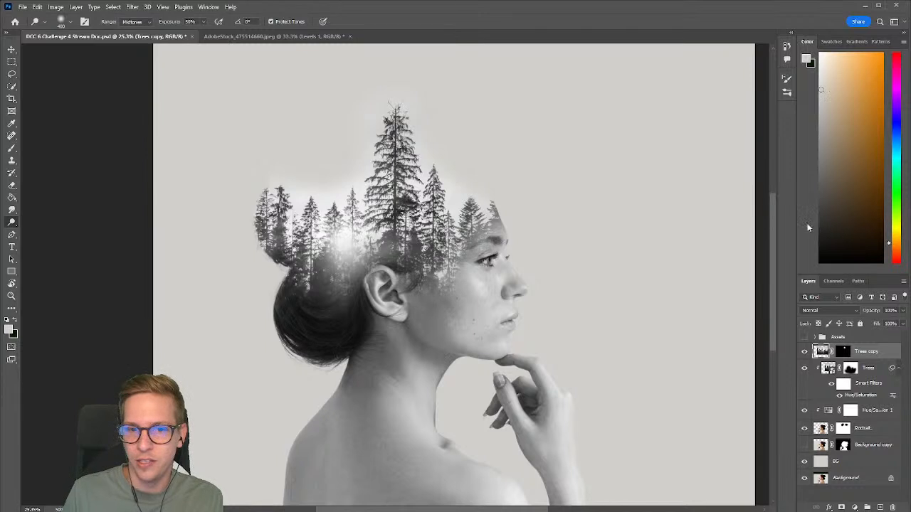
- Show and expand the Assets group, and hide Layer 4, Layer 3 and Layer 2 to expose the sunset forest image
mouse_move(568, 290)
mouse_down()
mouse_move(550, 296)
mouse_move(527, 286)
mouse_up()
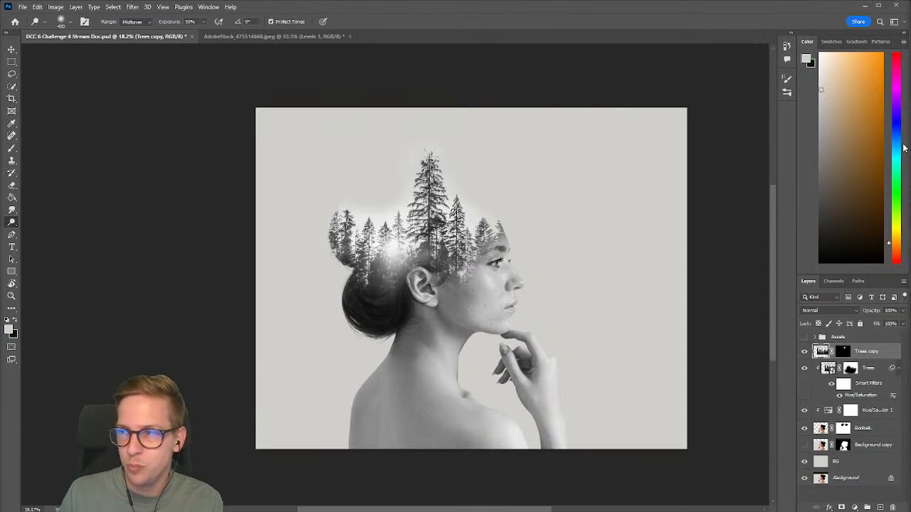
click(805, 337)
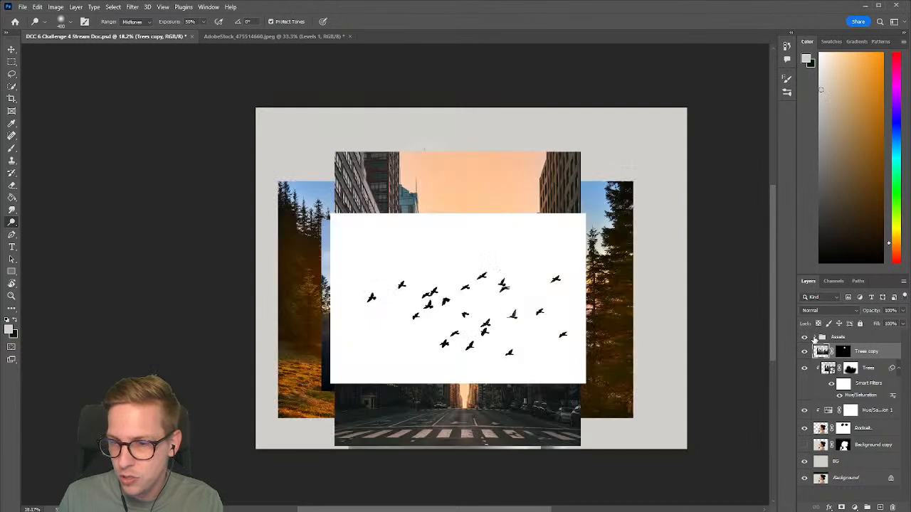
click(816, 338)
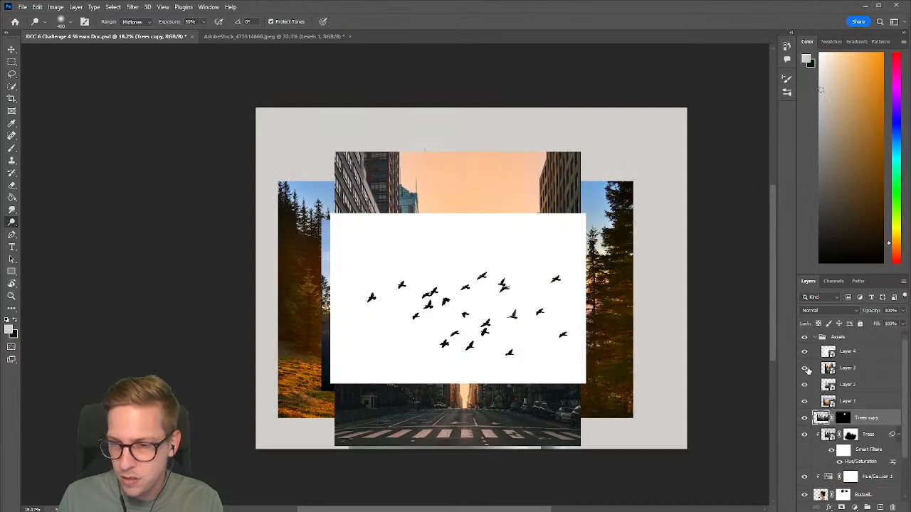
click(803, 351)
click(804, 367)
click(804, 385)
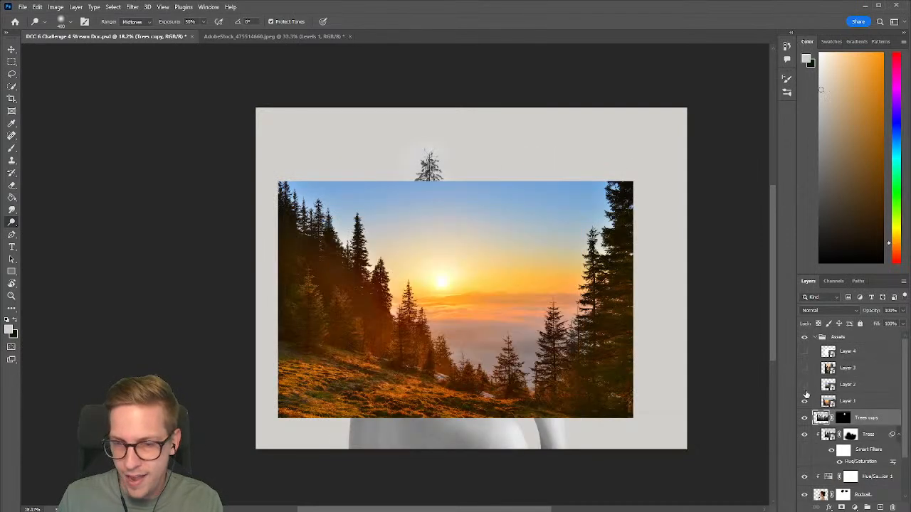
- Duplicate Layer 1, move the copy out of the Assets group to just beneath it, and collapse and hide the group
click(860, 406)
key(ctrl+j)
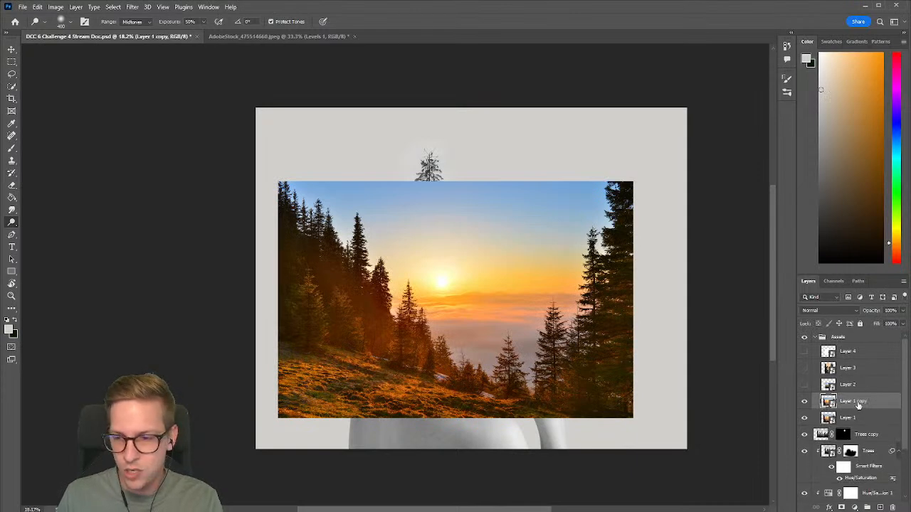
drag(858, 403, 864, 427)
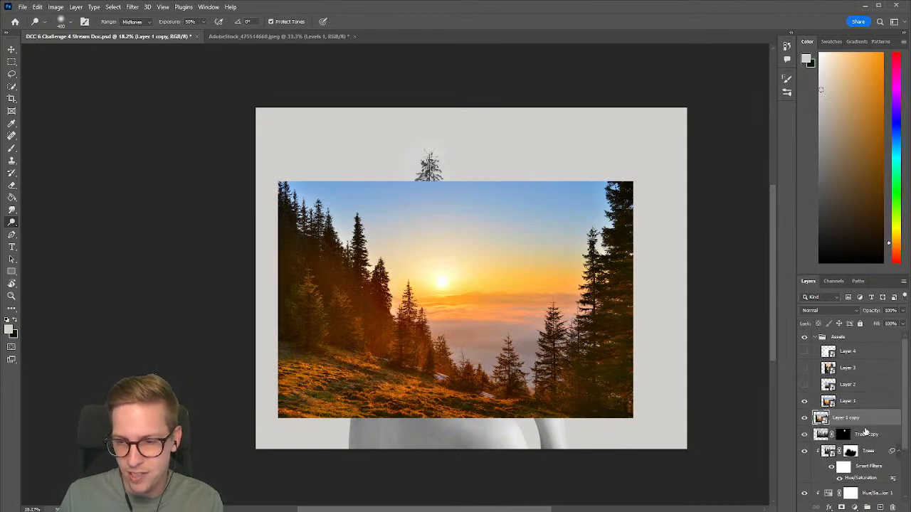
click(815, 337)
click(804, 351)
click(806, 352)
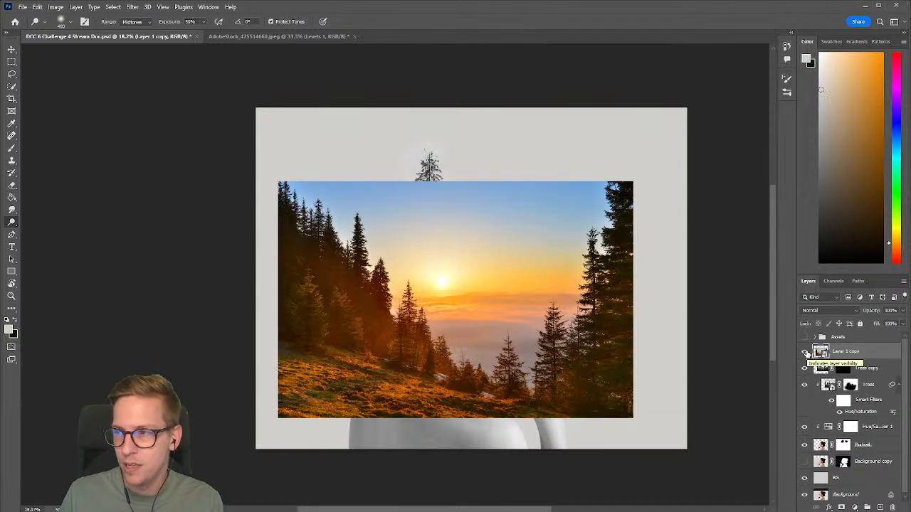
right_click(859, 355)
click(863, 352)
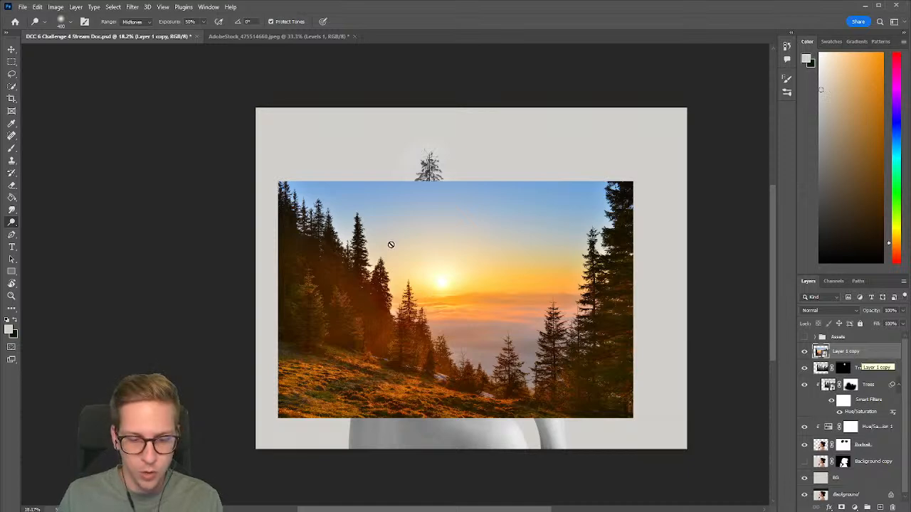
- Turn the sunset forest copy upside down in place by flipping it both ways, and move it below the Trees copy layer
key(v)
drag(638, 174, 336, 377)
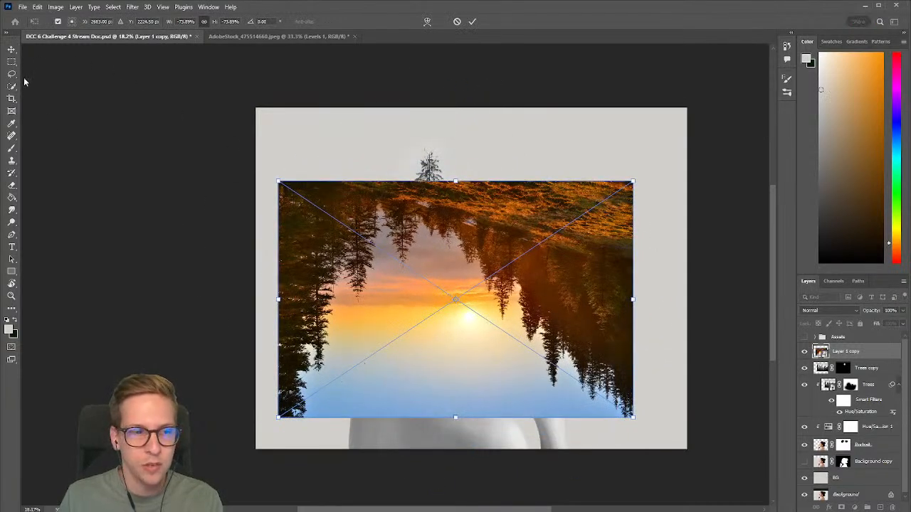
key(Return)
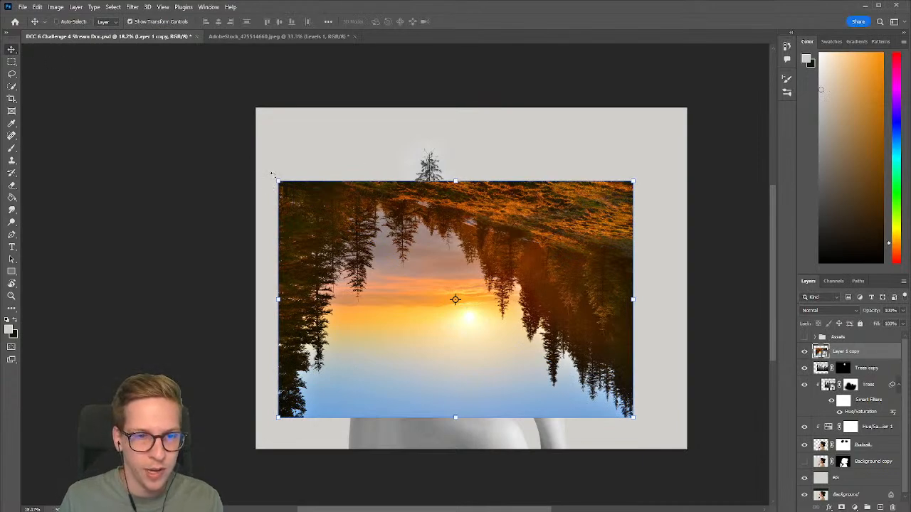
drag(271, 172, 340, 208)
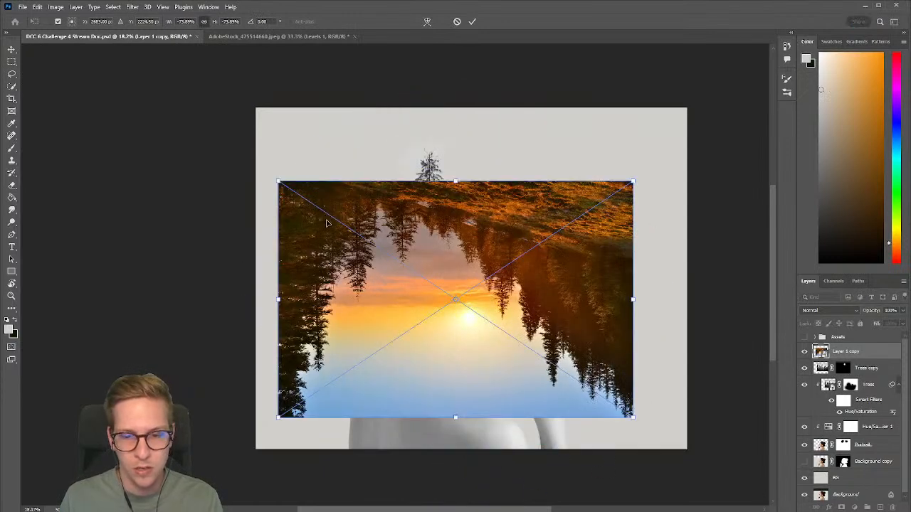
key(Return)
drag(856, 354, 862, 377)
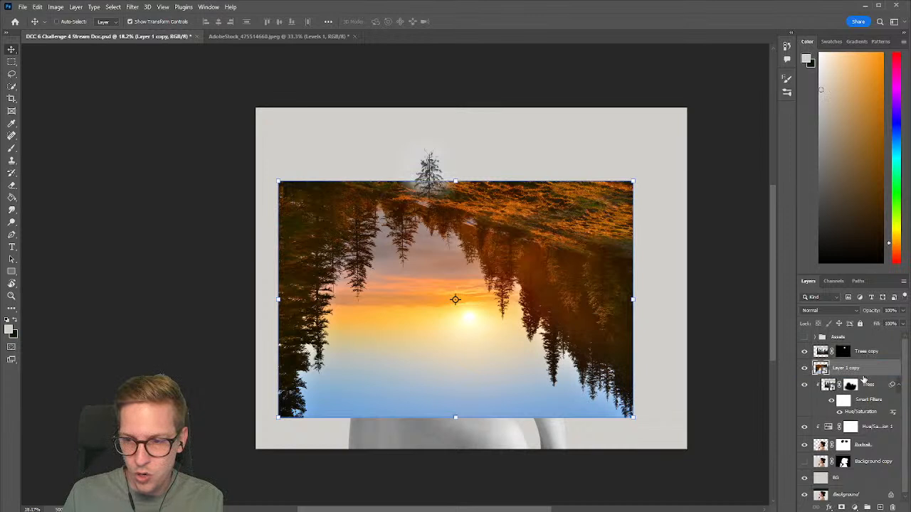
- Hide the upside-down sunset forest and rename the Trees copy layer as Tree tops
click(805, 368)
double_click(858, 351)
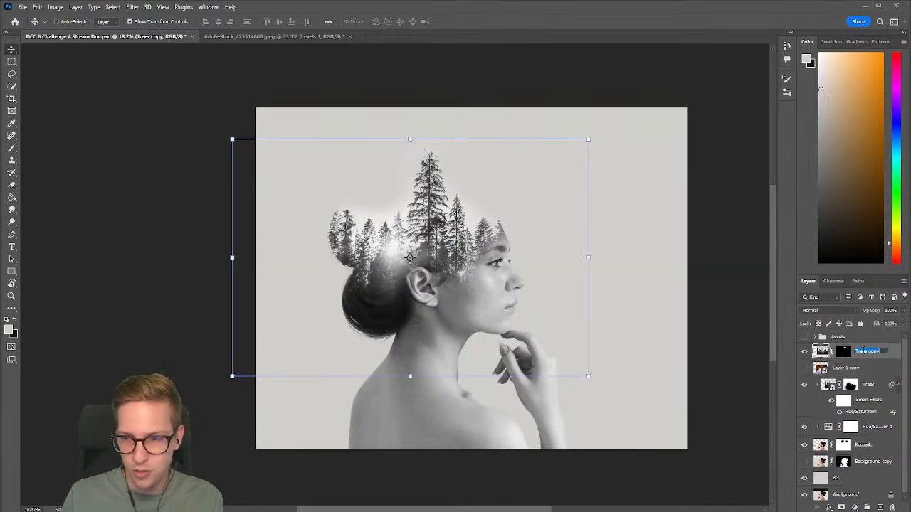
text(Tree tops)
key(Return)
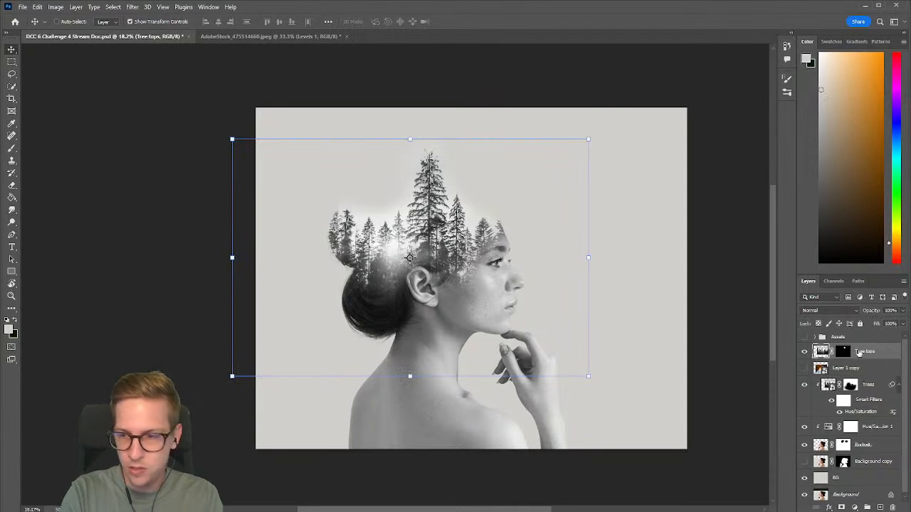
- Show the upside-down sunset forest layer and rename it 2 trees
click(805, 368)
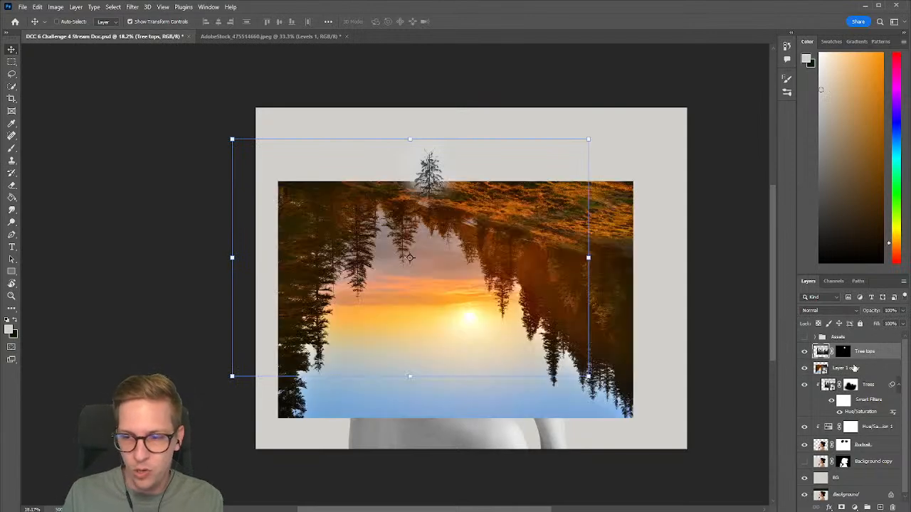
click(853, 367)
right_click(855, 368)
double_click(850, 368)
text(S)
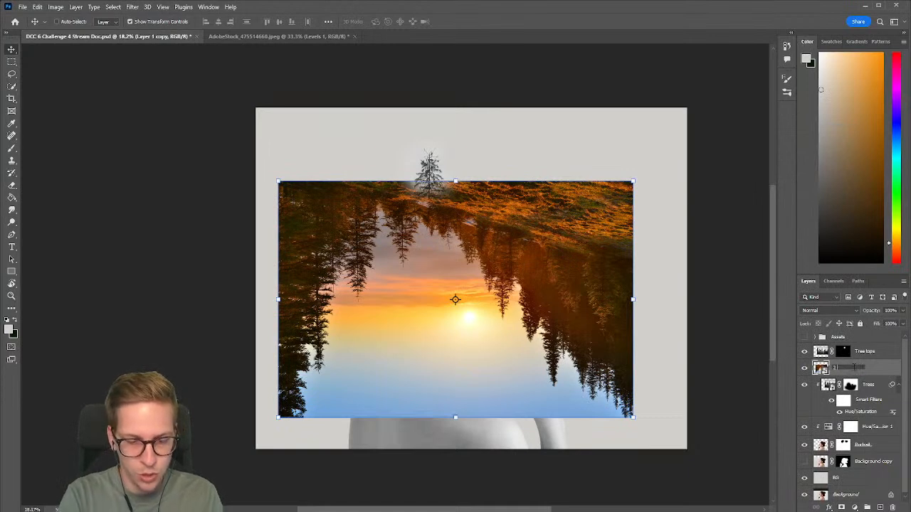
text( trees)
key(Return)
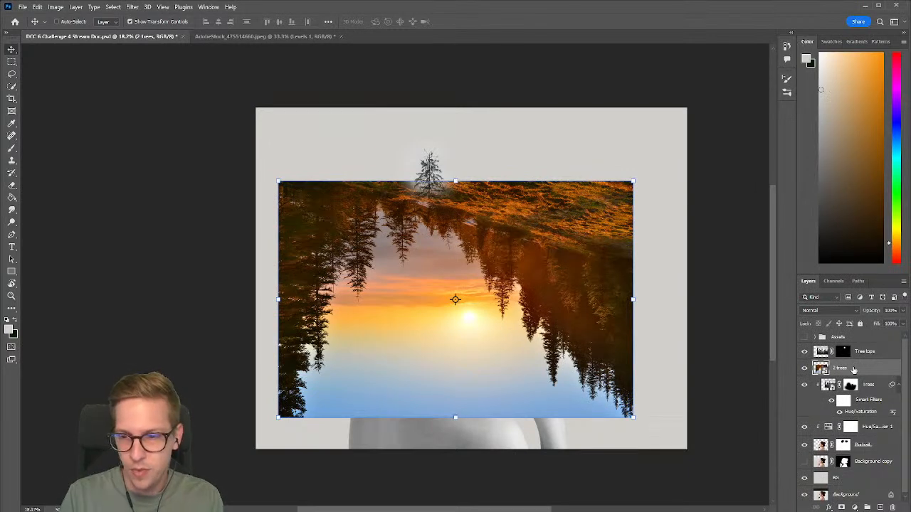
- Clip the 2 trees layer to the portrait, then enlarge and position it so the inverted trees hang over the neck and shoulder
right_click(853, 368)
click(796, 351)
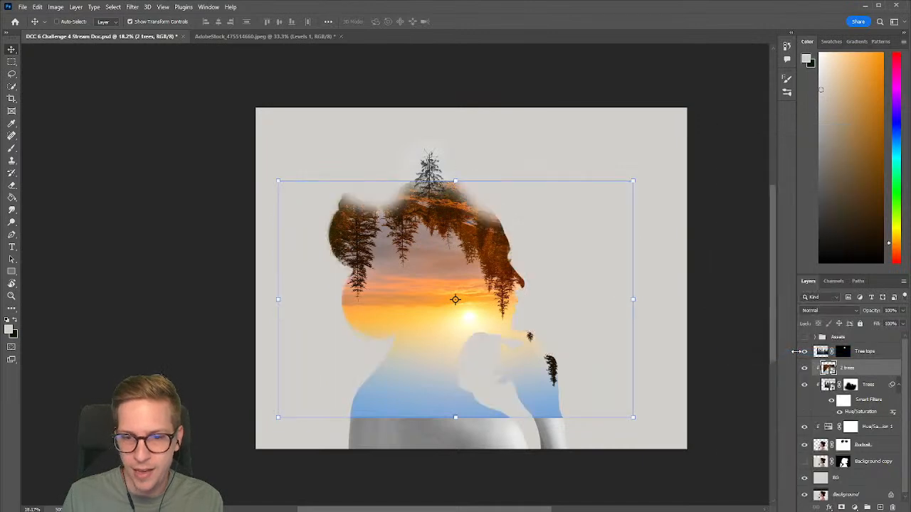
drag(530, 278, 429, 338)
key(ctrl+t)
drag(525, 244, 423, 225)
key(Return)
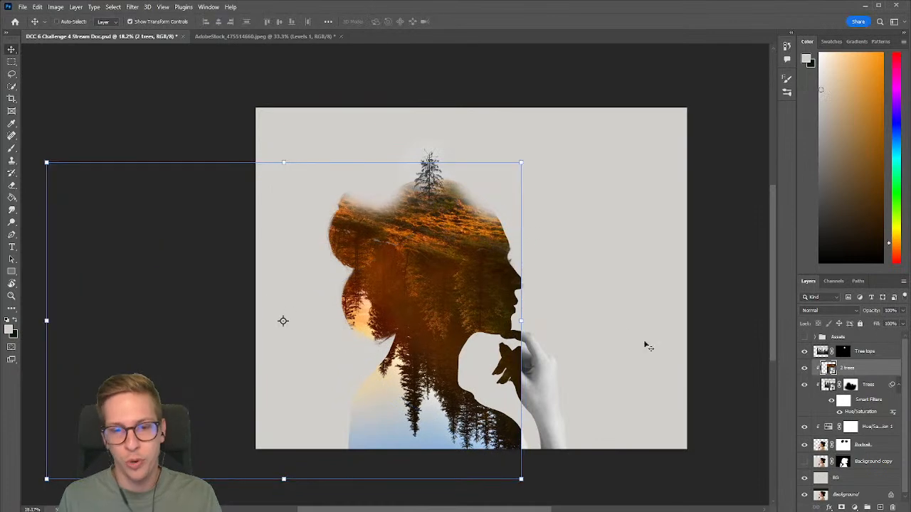
- Turn the 2 trees layer black-and-white by fully desaturating it with a Hue/Saturation adjustment
key(ctrl)
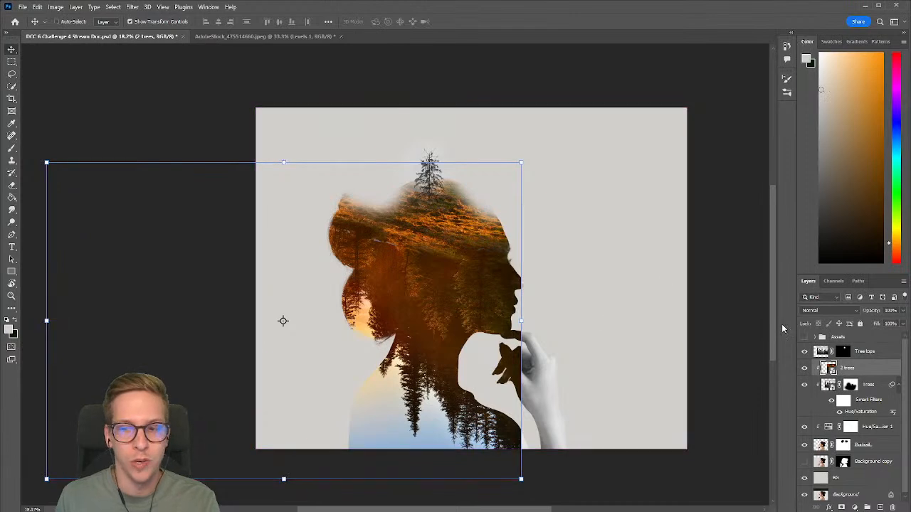
key(ctrl+u)
drag(428, 209, 301, 210)
click(535, 137)
key(v)
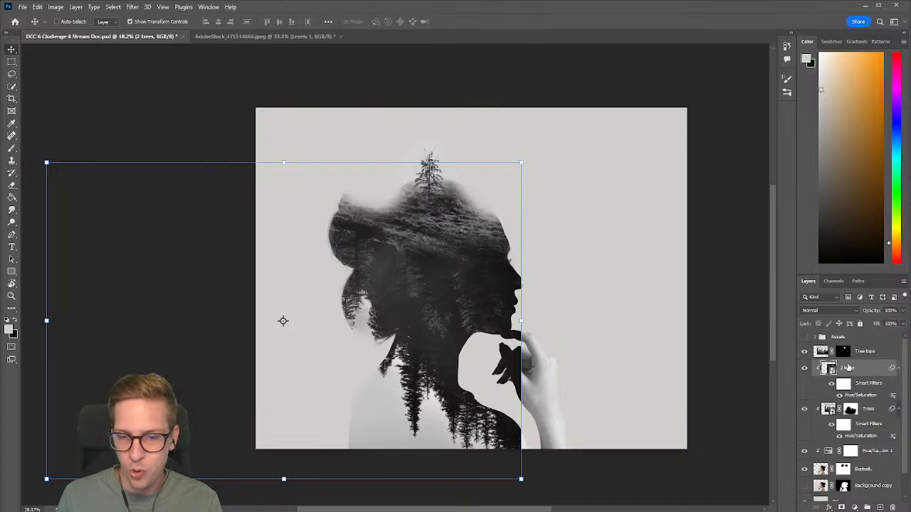
- Add a layer mask to 2 trees and paint black over the head, face and hair to reveal the portrait and original forest
click(842, 507)
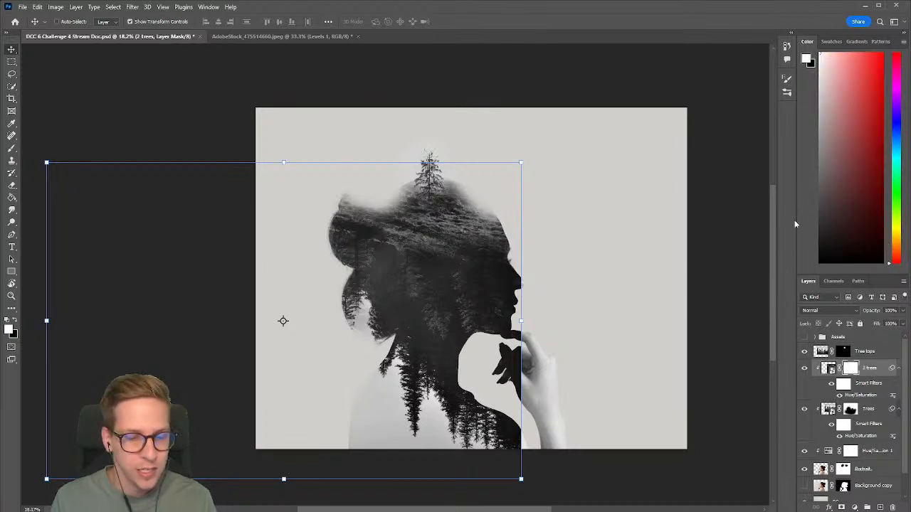
key(b)
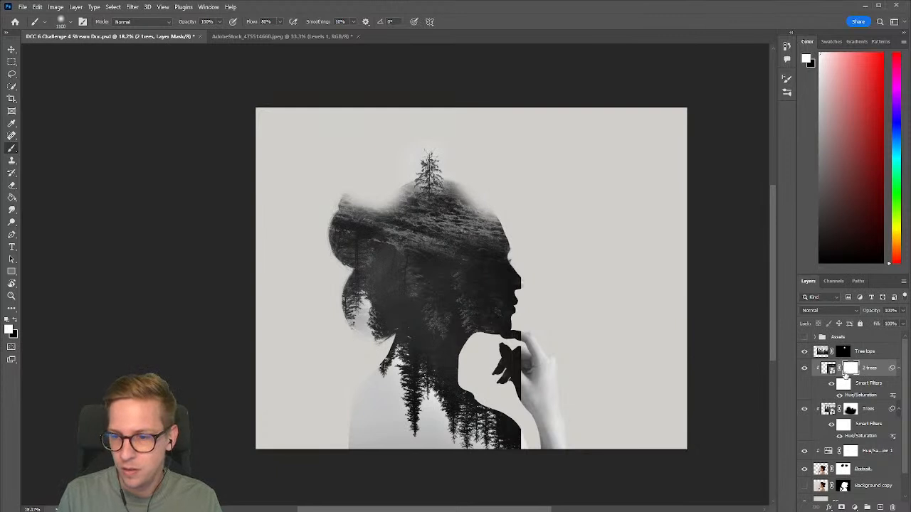
click(804, 368)
click(805, 370)
key(x)
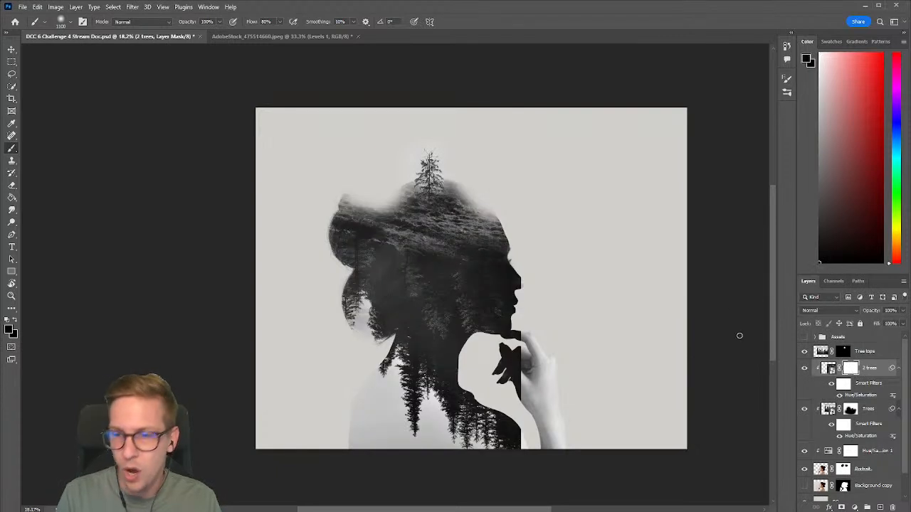
mouse_move(464, 152)
mouse_down()
mouse_move(471, 224)
mouse_move(444, 168)
mouse_move(393, 222)
mouse_move(368, 215)
mouse_move(400, 229)
mouse_move(388, 206)
mouse_move(448, 210)
mouse_move(493, 247)
mouse_move(491, 216)
mouse_move(516, 243)
mouse_move(536, 321)
mouse_move(511, 260)
mouse_move(556, 341)
mouse_move(560, 383)
mouse_move(527, 331)
mouse_move(484, 295)
mouse_move(466, 309)
mouse_move(455, 292)
mouse_move(469, 321)
mouse_move(426, 269)
mouse_move(459, 323)
mouse_move(405, 252)
mouse_move(375, 287)
mouse_move(353, 263)
mouse_move(374, 199)
mouse_move(351, 317)
mouse_move(360, 290)
mouse_up()
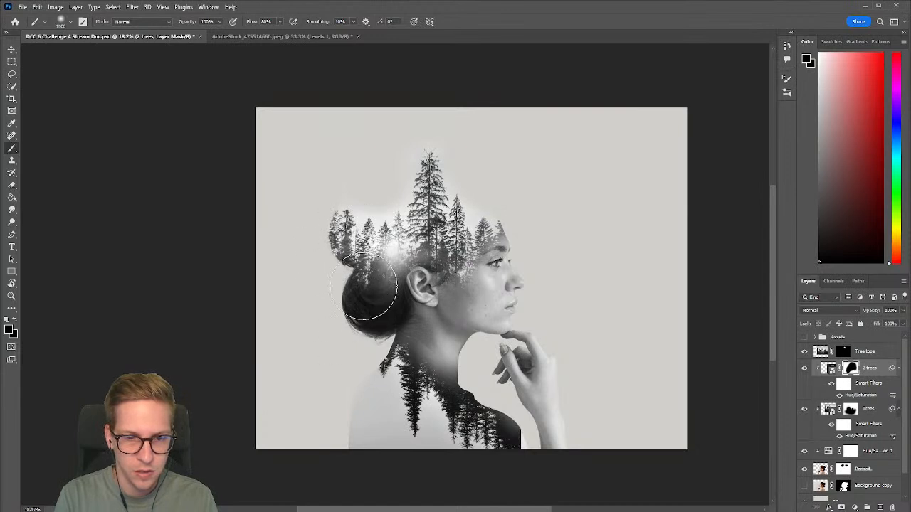
- Mask the inverted trees off the forearm and front shoulder edge, finishing with a smaller 700 px brush
mouse_move(526, 370)
mouse_down()
mouse_move(516, 453)
mouse_move(543, 423)
mouse_move(571, 458)
mouse_move(534, 431)
mouse_move(555, 459)
mouse_up()
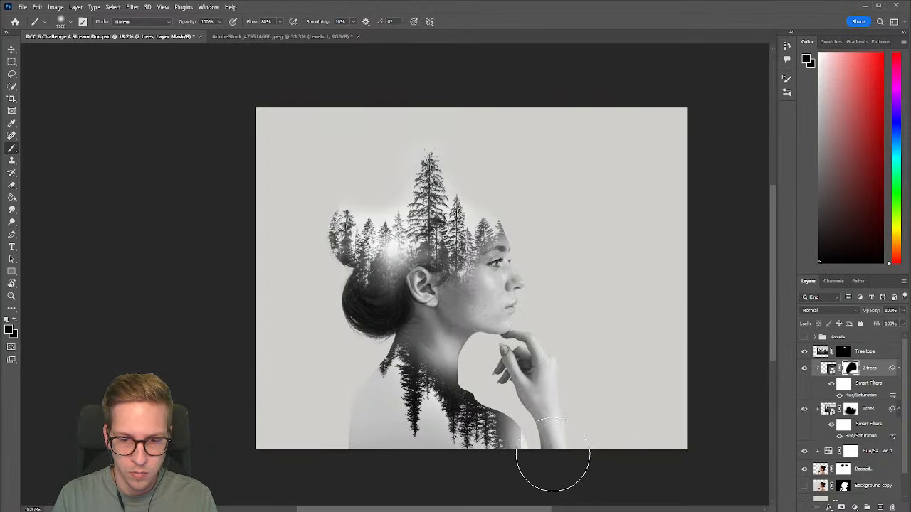
key(bracketleft)
key(bracketleft)
key(bracketleft)
key(bracketleft)
mouse_move(537, 427)
mouse_down()
mouse_move(541, 467)
mouse_move(526, 457)
mouse_move(510, 492)
mouse_move(547, 488)
mouse_up()
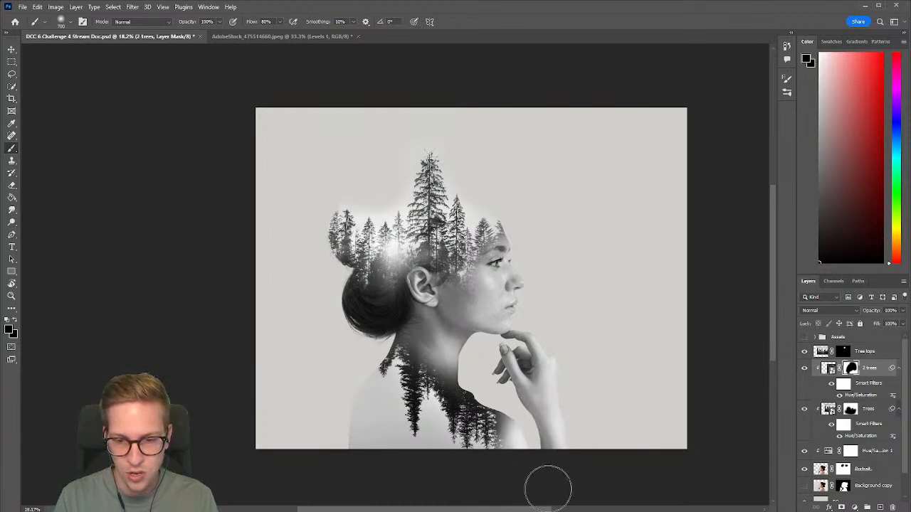
- Paint black on the Portrait layer's mask to fade out the back and the lower edge of the shoulders and forearm
click(844, 472)
click(804, 471)
click(805, 470)
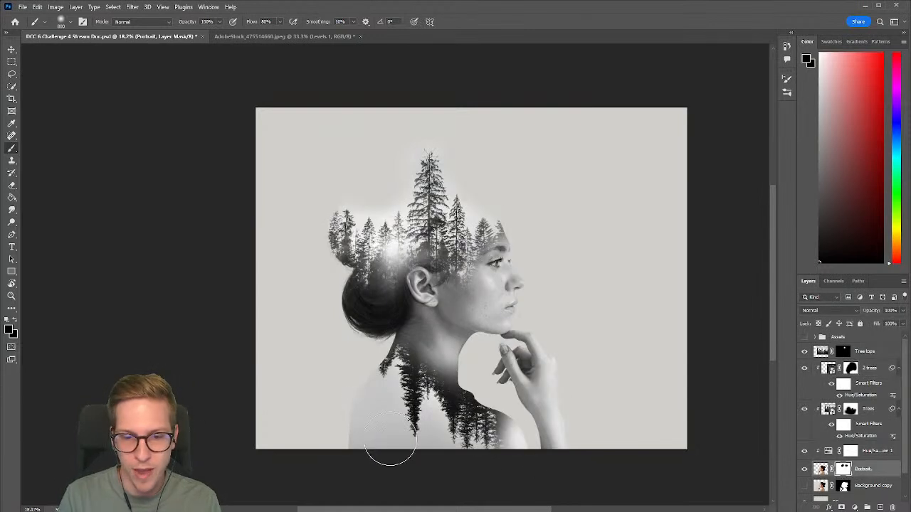
drag(358, 415, 361, 476)
key(])
key([)
key([)
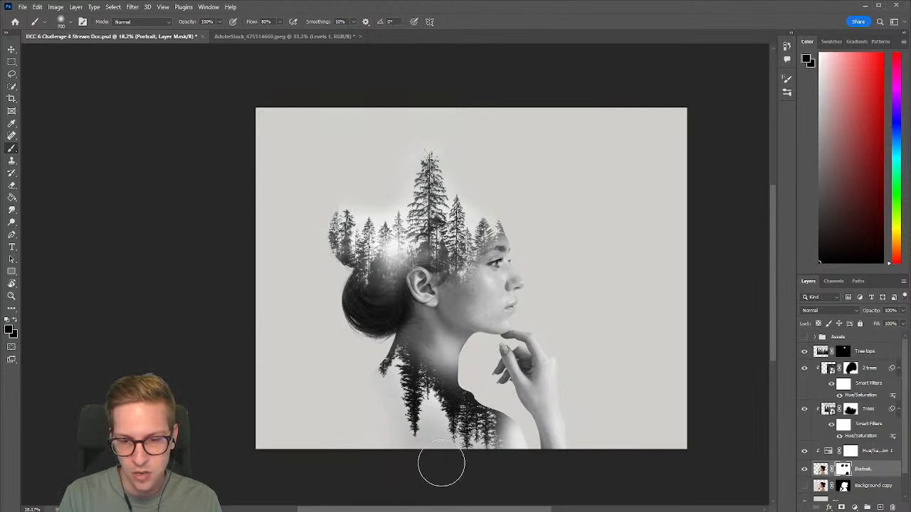
drag(498, 472, 581, 447)
key(])
key(])
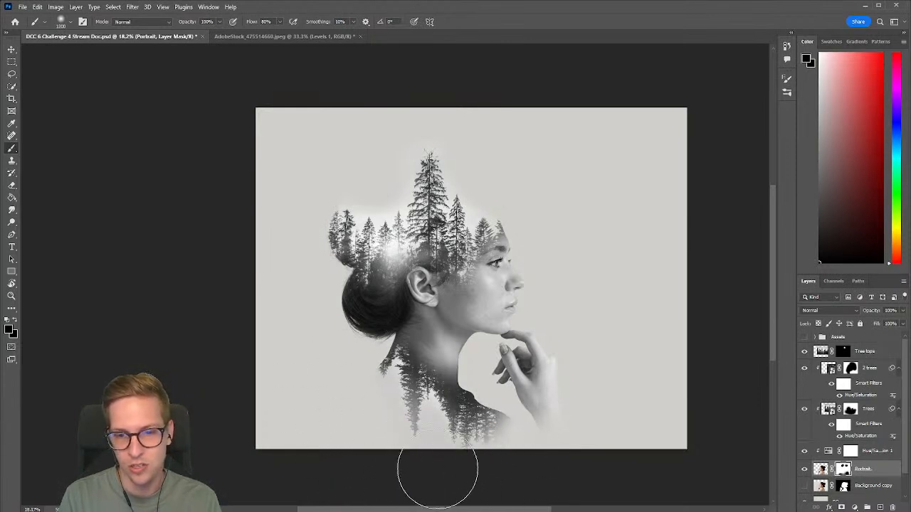
- Softly fade the outer trees on the head in the Portrait mask with a 1000 px brush, and save the document
key(bracketleft)
key(bracketleft)
key(bracketleft)
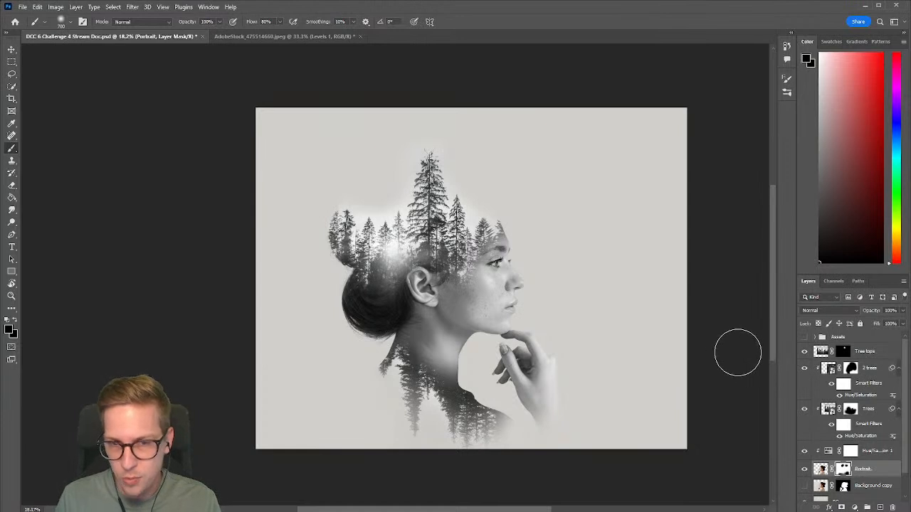
key(bracketright)
key(bracketright)
key(bracketright)
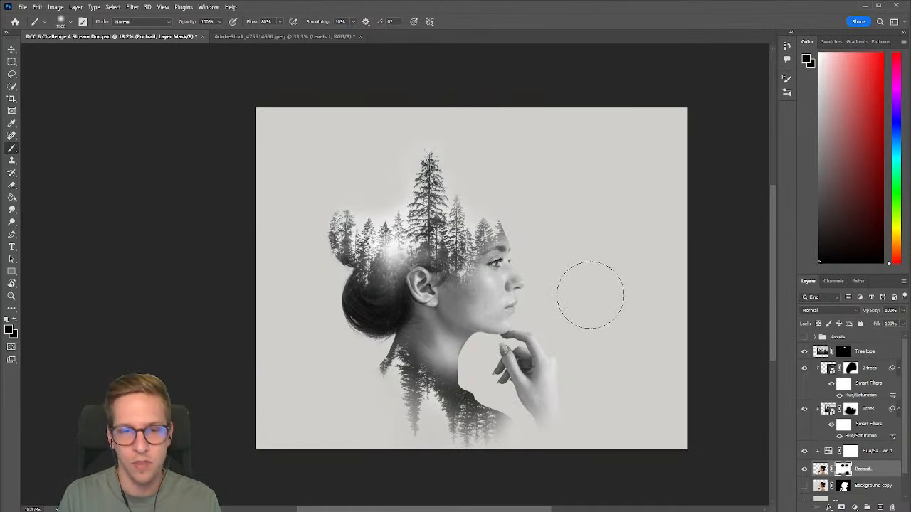
drag(557, 283, 537, 275)
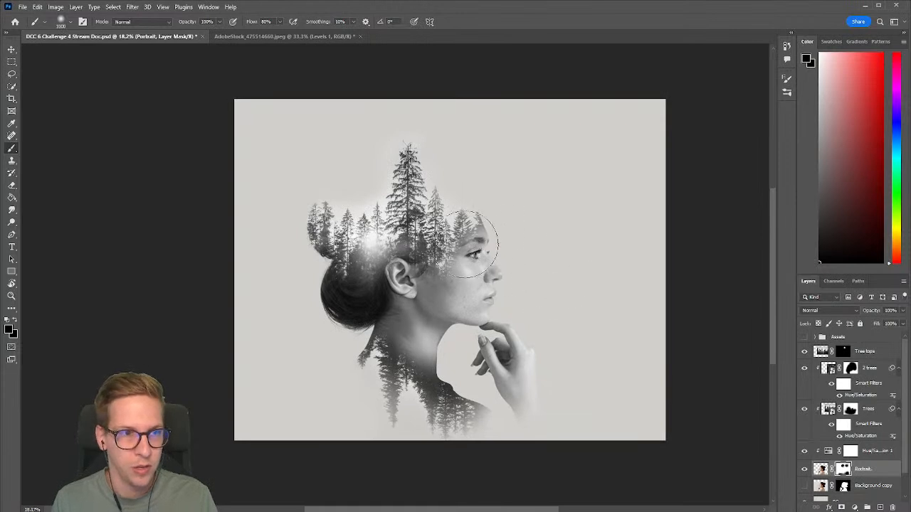
key(ctrl+s)
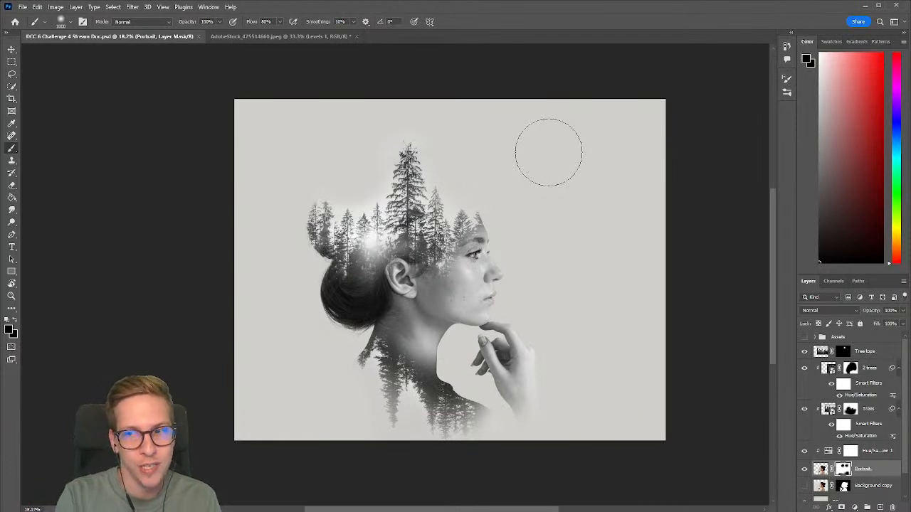
drag(896, 82, 893, 95)
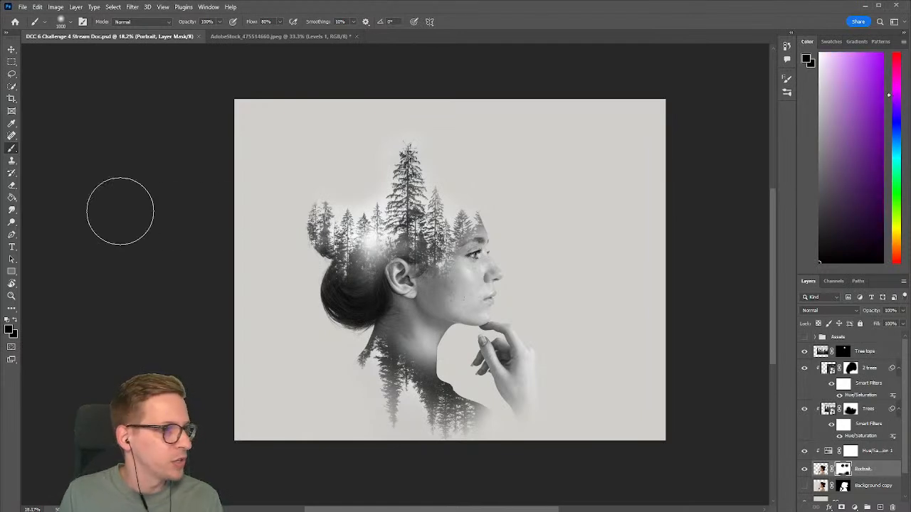
mouse_move(894, 99)
mouse_down()
mouse_move(899, 244)
mouse_move(896, 80)
mouse_move(896, 117)
mouse_up()
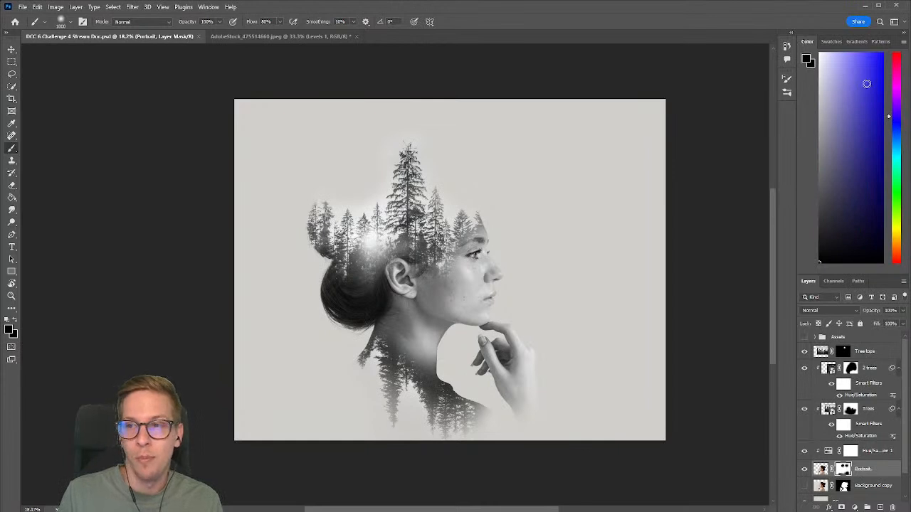
click(820, 155)
key(x)
key(x)
key(x)
key(x)
key(x)
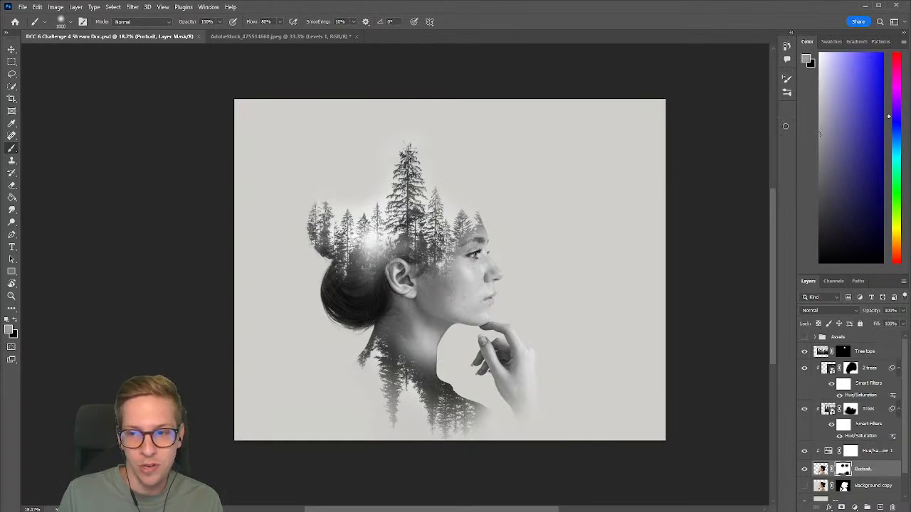
key(x)
key(x)
key(x)
key(x)
key(x)
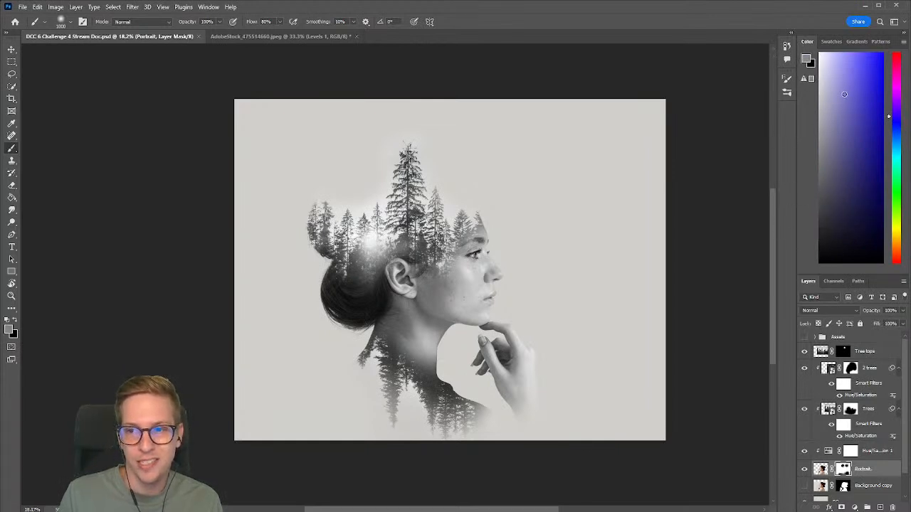
click(859, 103)
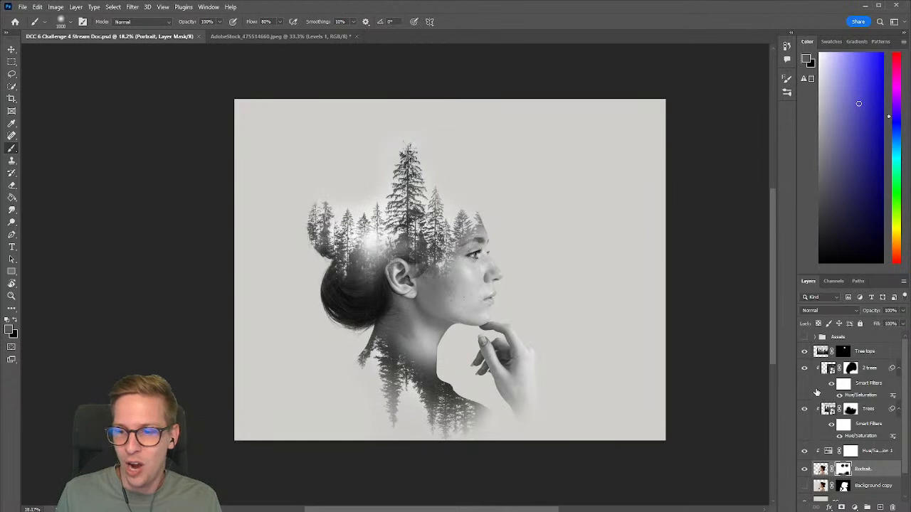
- Group the layers from Tree tops down to Portrait and name the group Grayscale
click(872, 353)
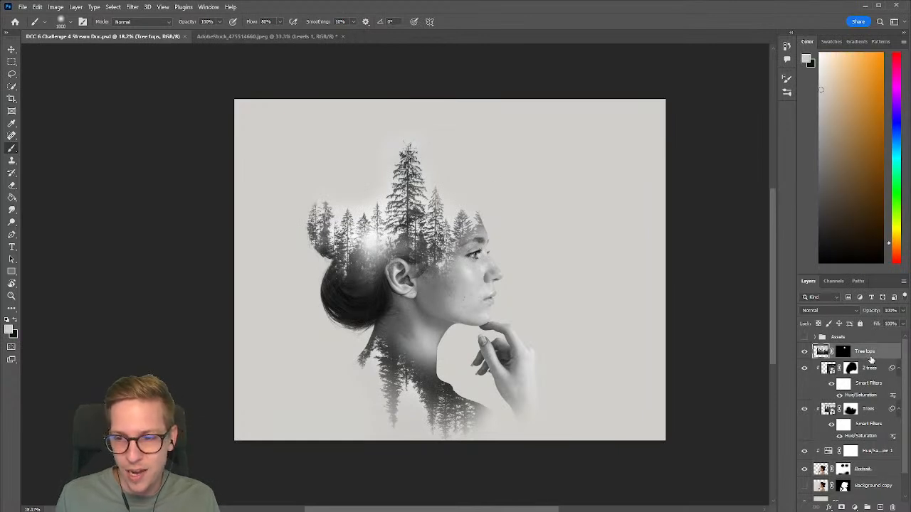
scroll(871, 358, down, 2)
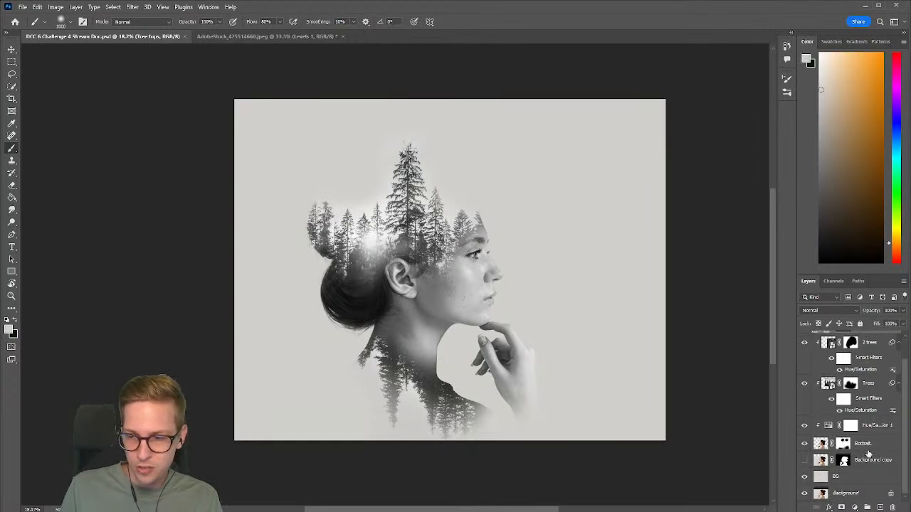
shift+click(863, 448)
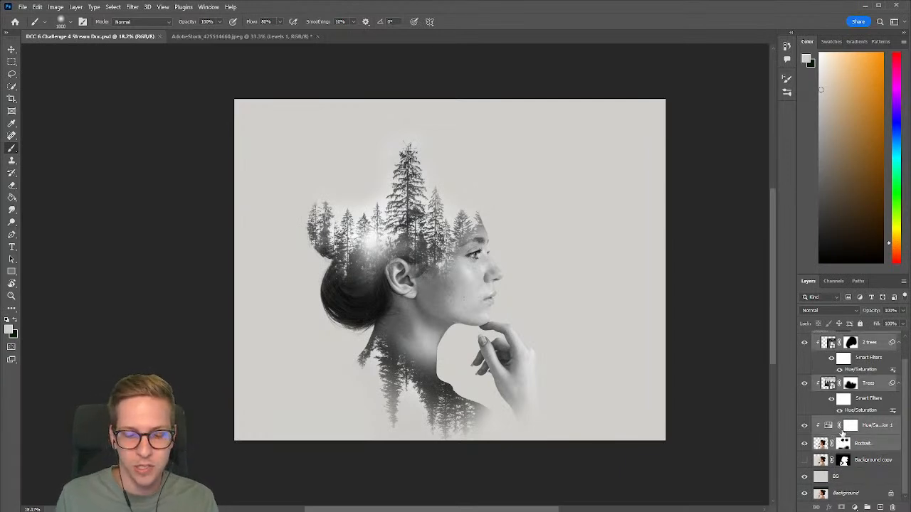
key(ctrl+g)
double_click(840, 348)
text(Gr)
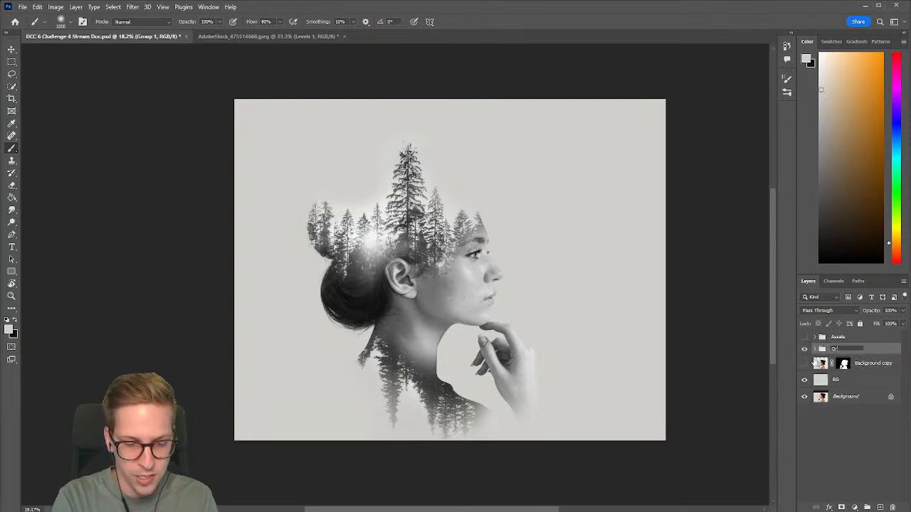
text(ayscale)
key(Return)
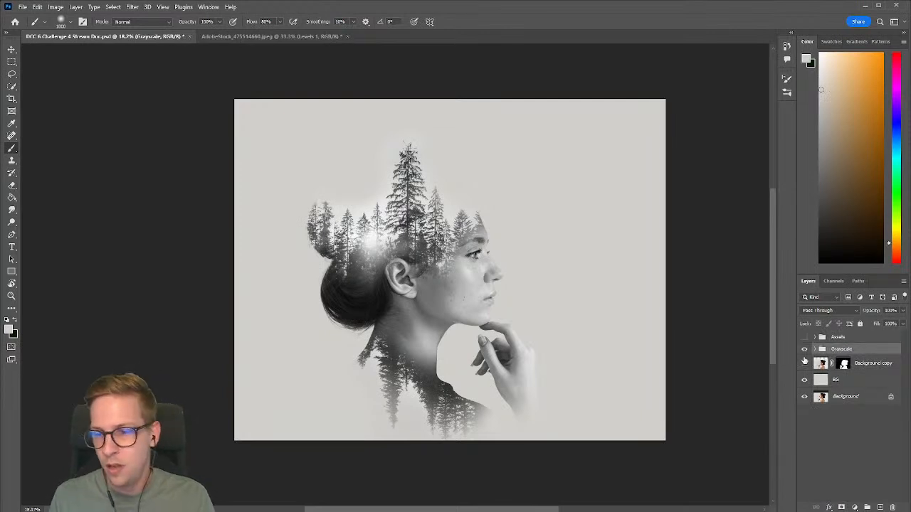
- Hide the Grayscale group and show the full-colour Background copy layer
click(804, 349)
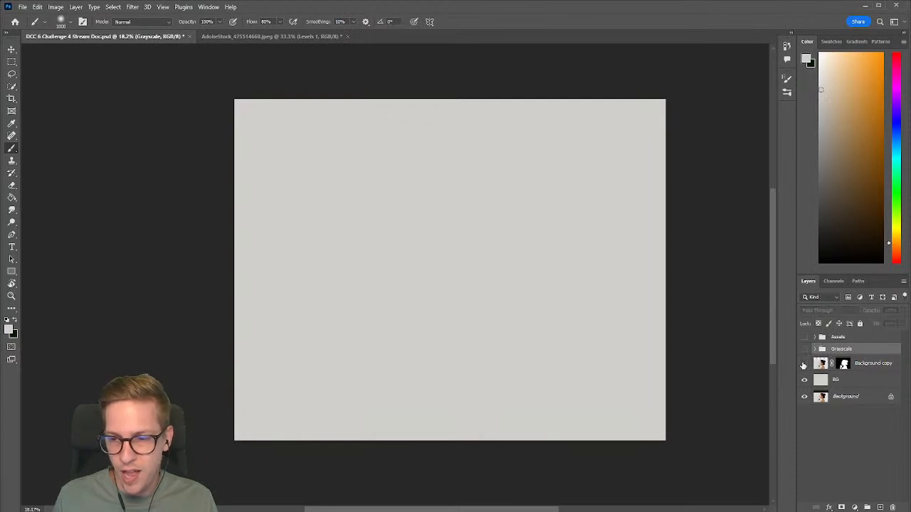
click(804, 364)
click(852, 365)
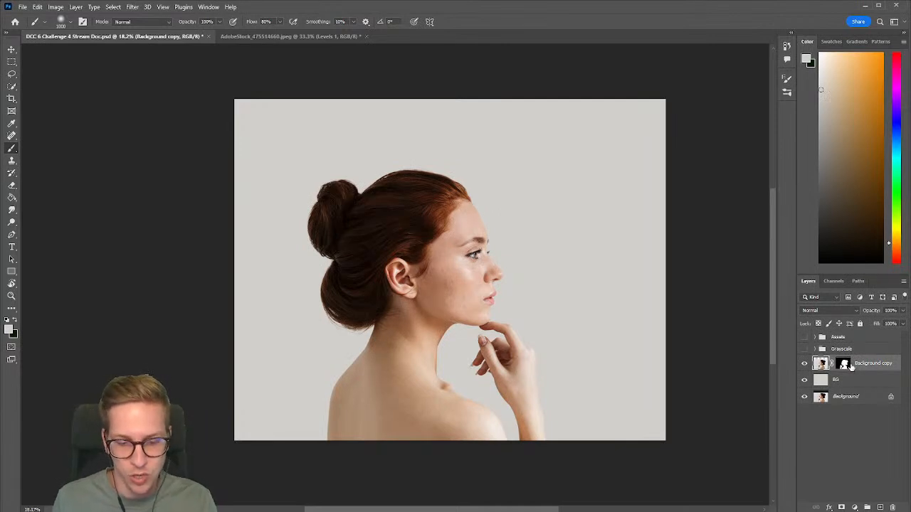
- Duplicate Background copy, place the duplicate above the Grayscale group with the original hidden, and apply the duplicate's layer mask
key(ctrl+j)
drag(861, 365, 862, 344)
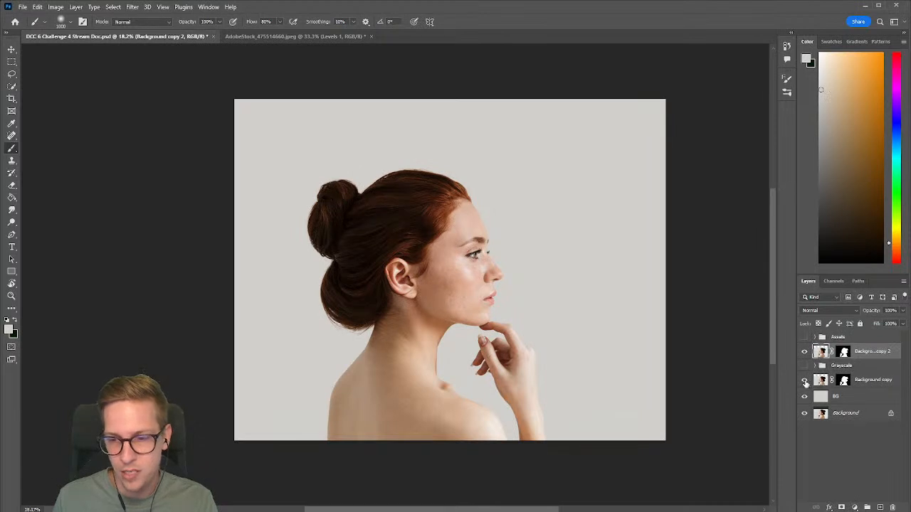
right_click(843, 355)
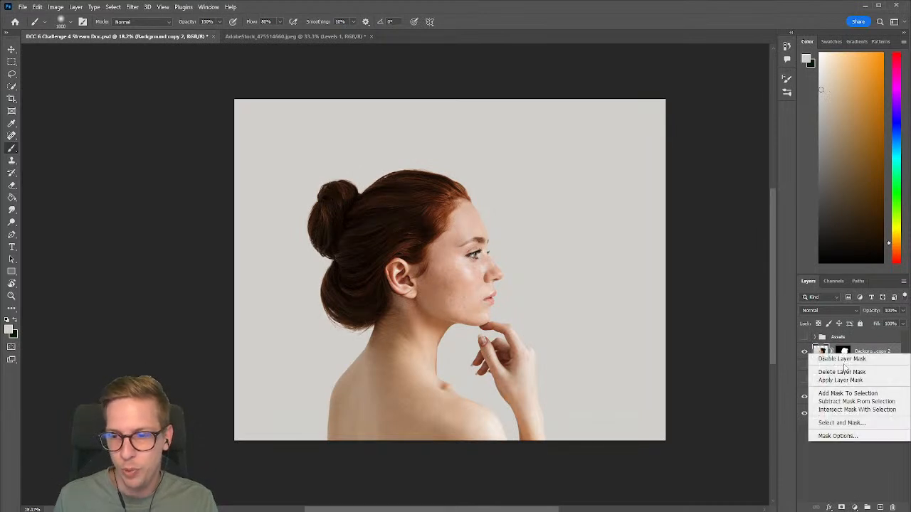
click(842, 372)
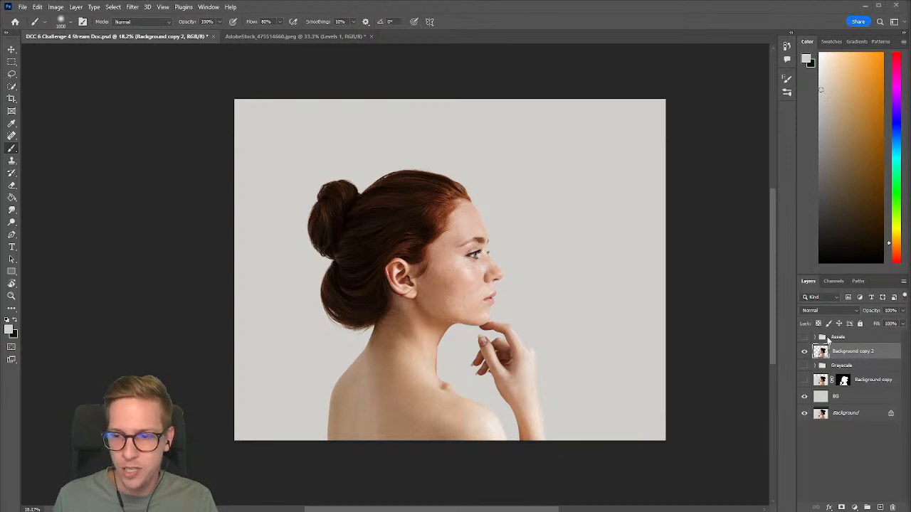
- Reveal the contents of the Assets group and display the orange-sky city street image in Layer 3
click(815, 338)
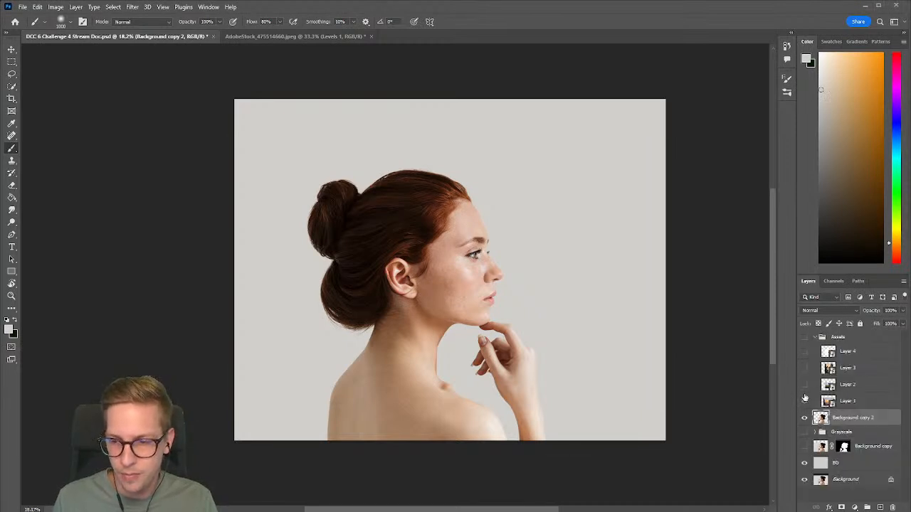
click(805, 338)
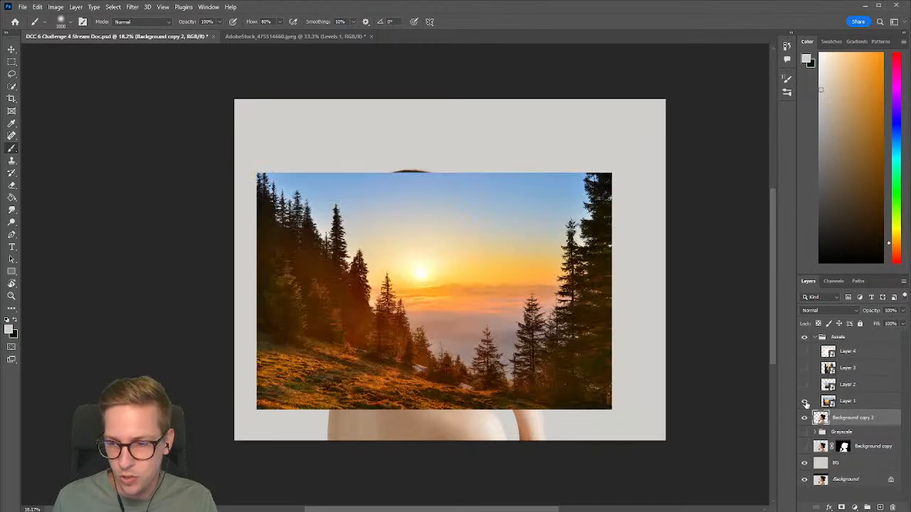
click(804, 401)
click(805, 368)
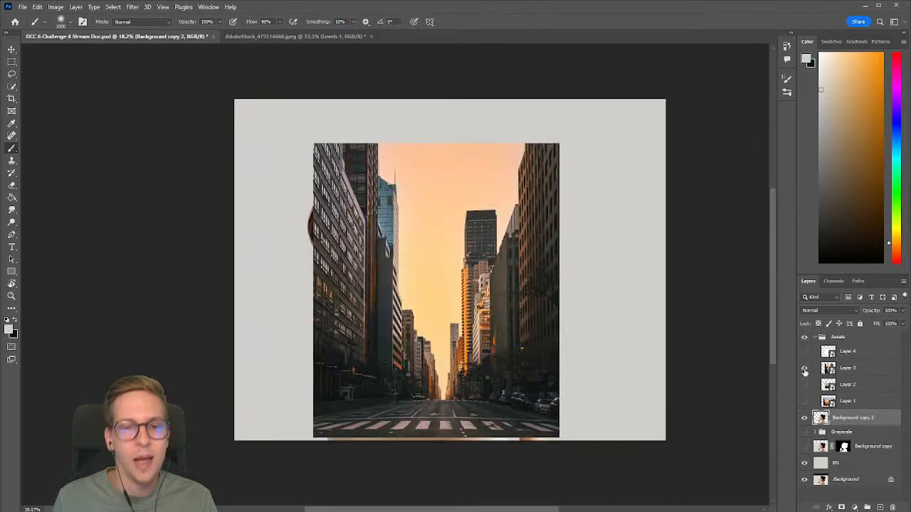
- Duplicate Layer 3, place the copy between the Assets group and Background copy 2, and hide the Assets group
click(860, 369)
key(ctrl+j)
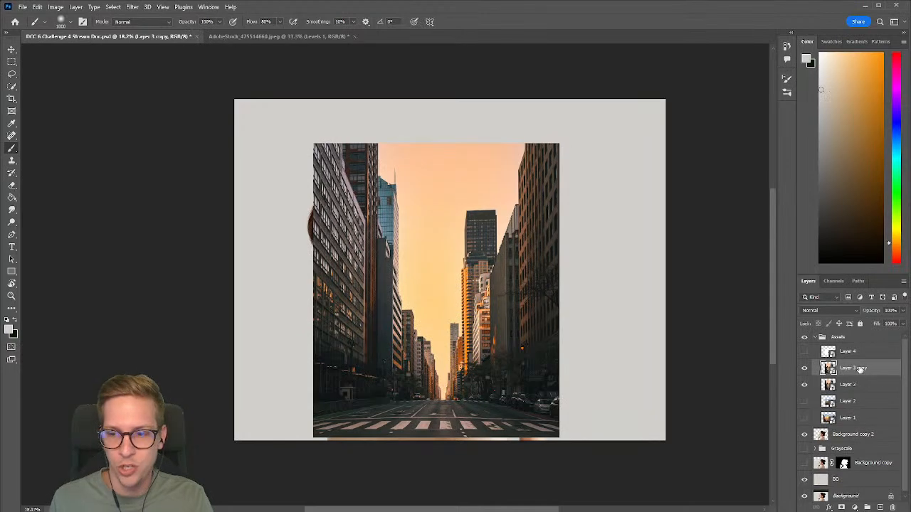
drag(860, 368, 866, 433)
click(815, 337)
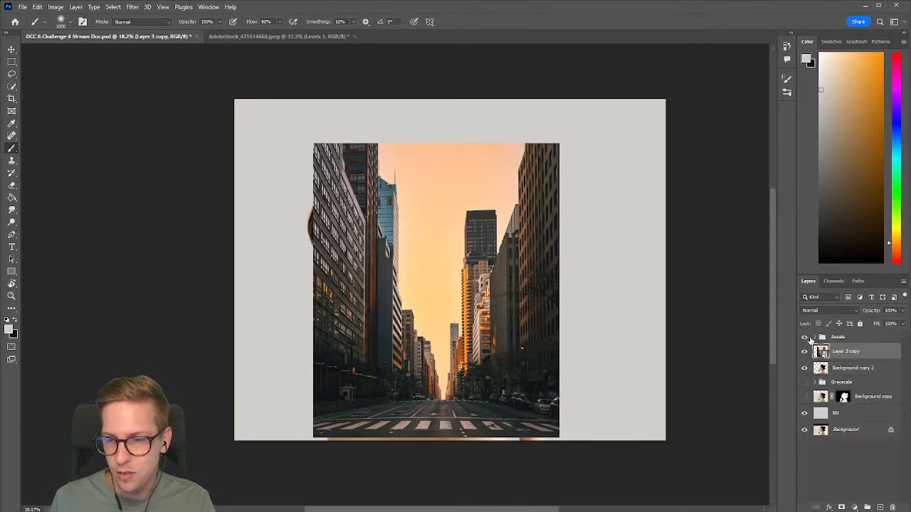
alt+click(804, 351)
alt+click(804, 350)
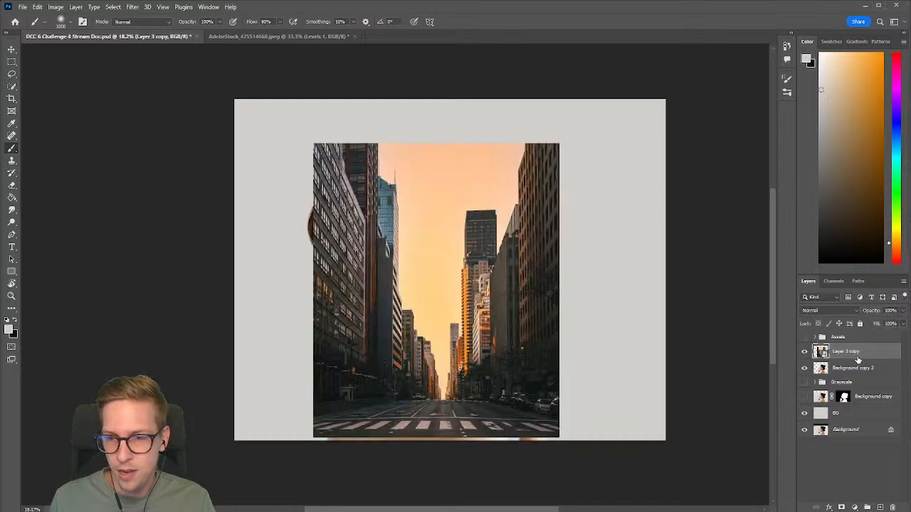
- Lower the opacity of Layer 3 copy to 61%
right_click(865, 351)
key(Escape)
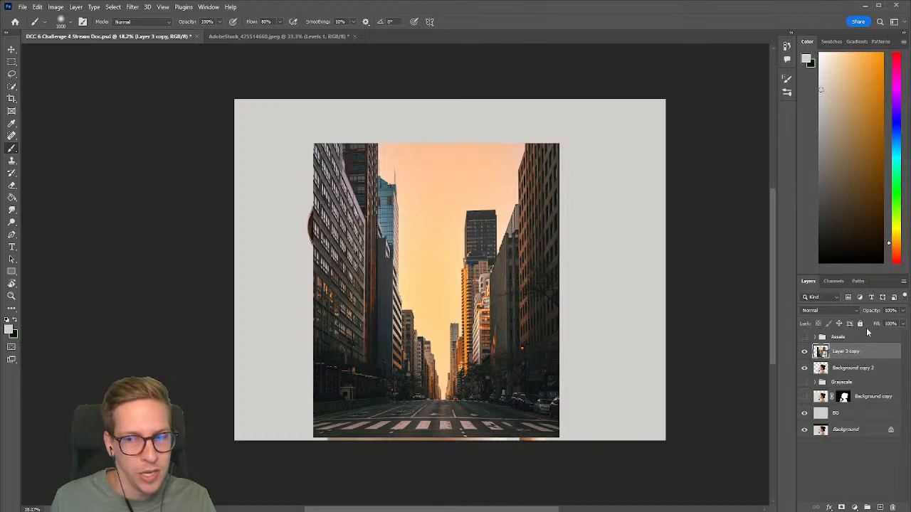
click(902, 311)
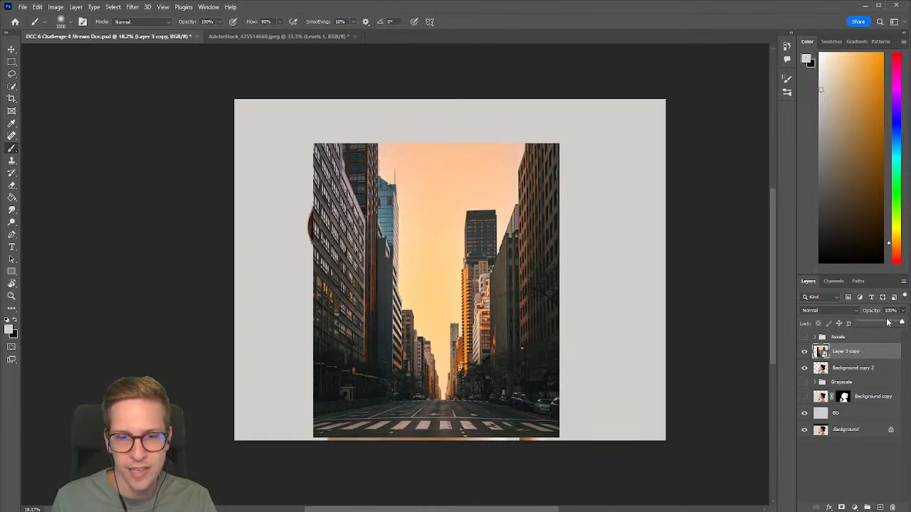
click(888, 323)
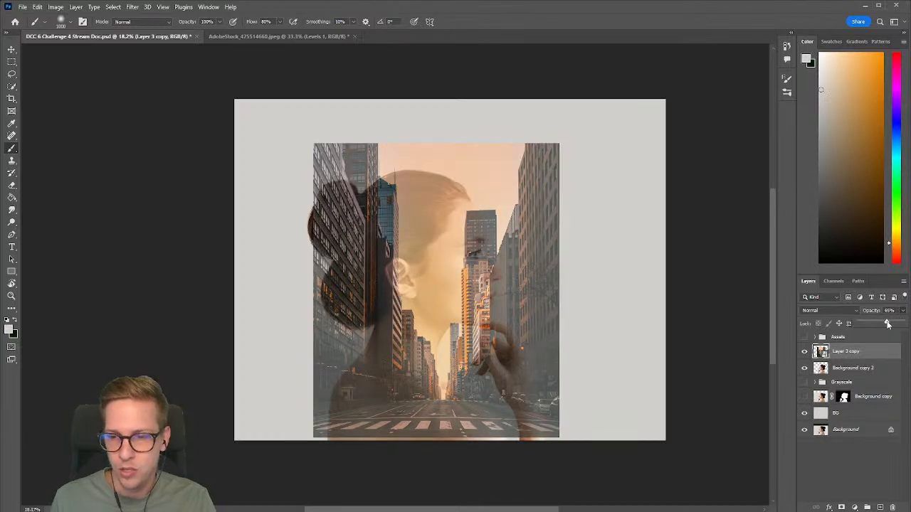
click(861, 352)
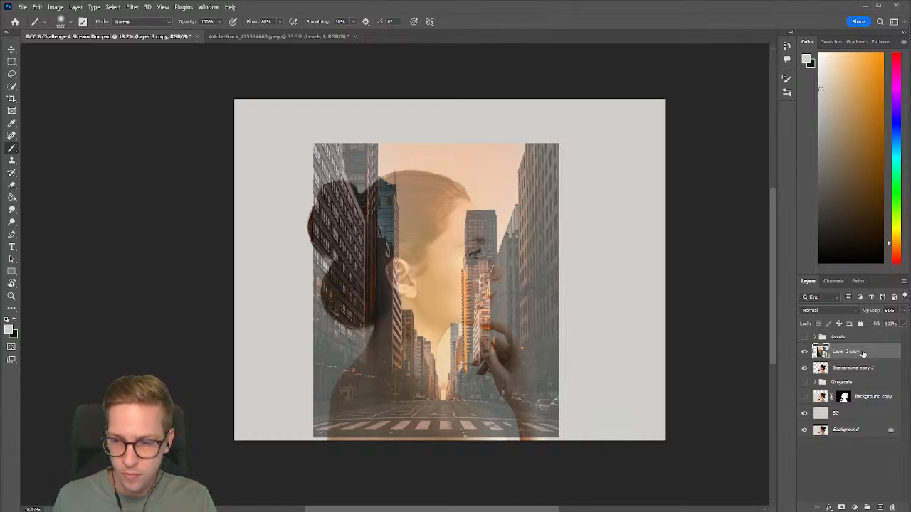
- Move the city image over the woman's head and scale it proportionally to about 90%, with the street centred below her ear
key(v)
drag(471, 328, 454, 275)
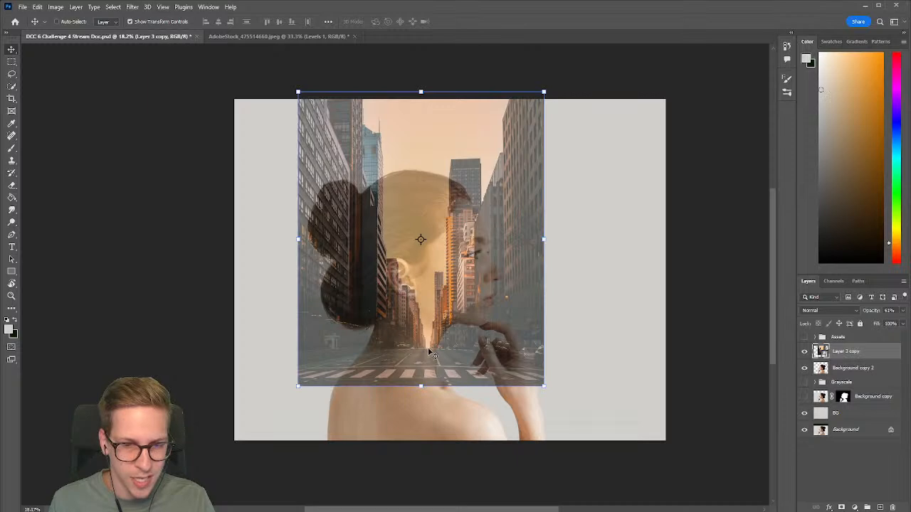
drag(298, 387, 255, 443)
mouse_move(413, 390)
mouse_down()
mouse_move(411, 356)
mouse_move(411, 382)
mouse_up()
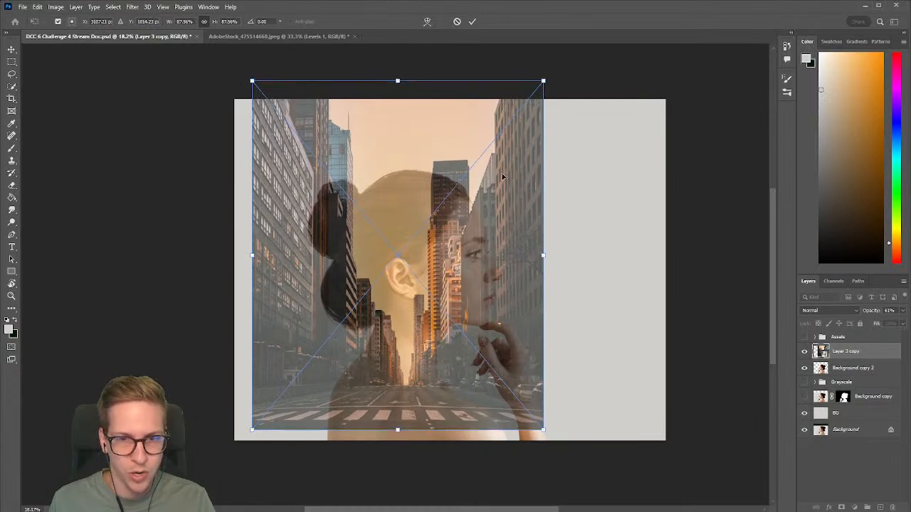
drag(543, 80, 550, 72)
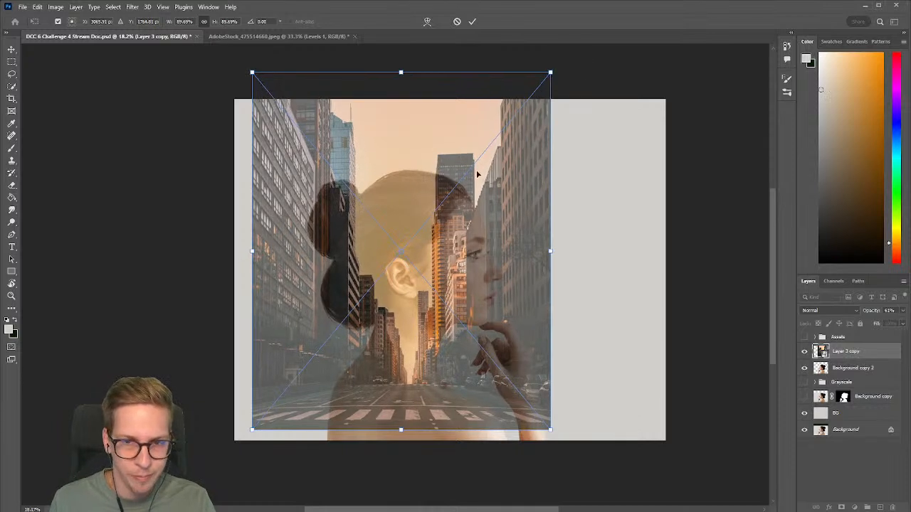
drag(481, 204, 470, 205)
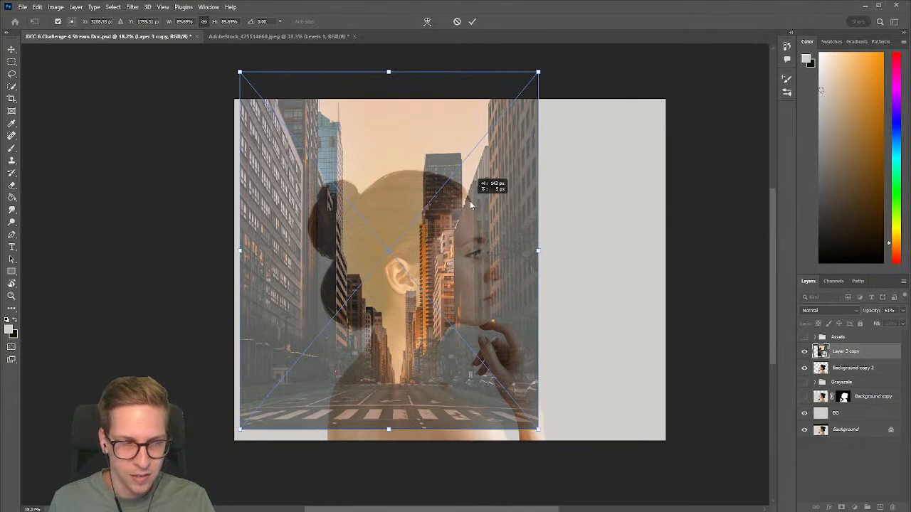
drag(469, 202, 468, 204)
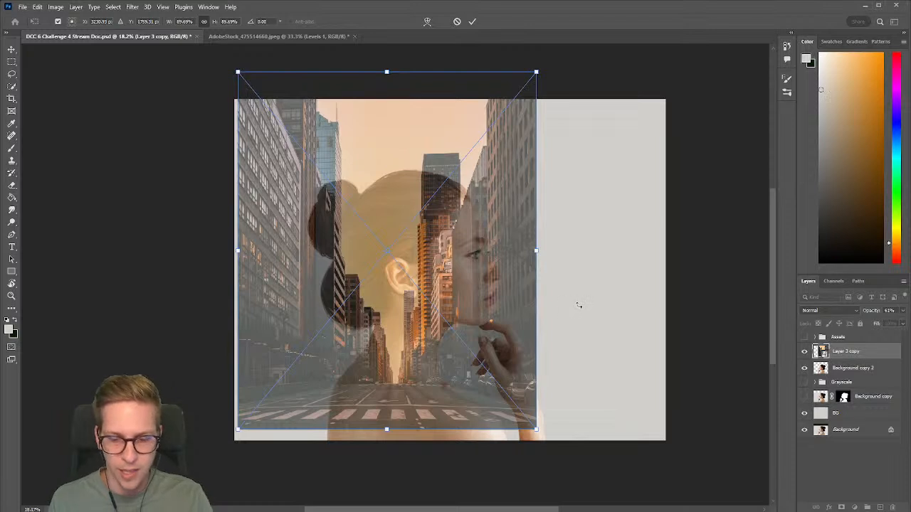
key(Return)
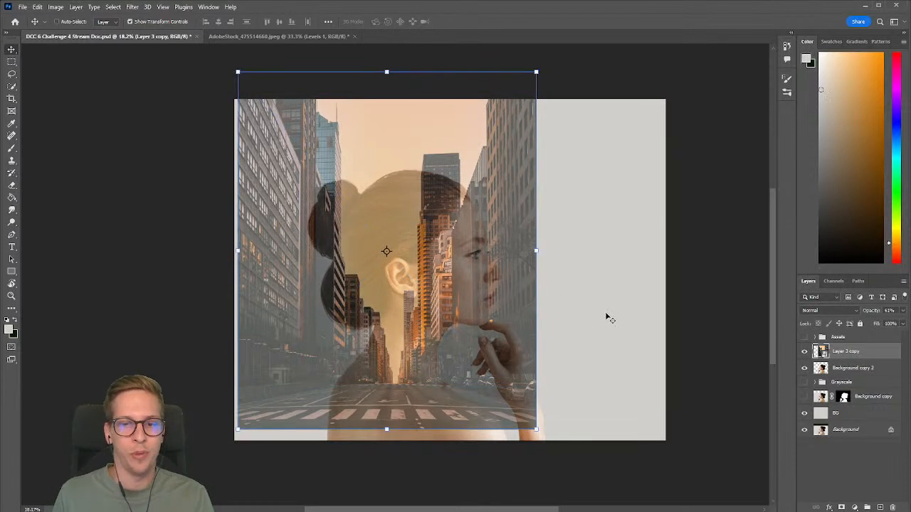
- Set the opacity of Layer 3 copy to 100% and clip it to Background copy 2
click(902, 311)
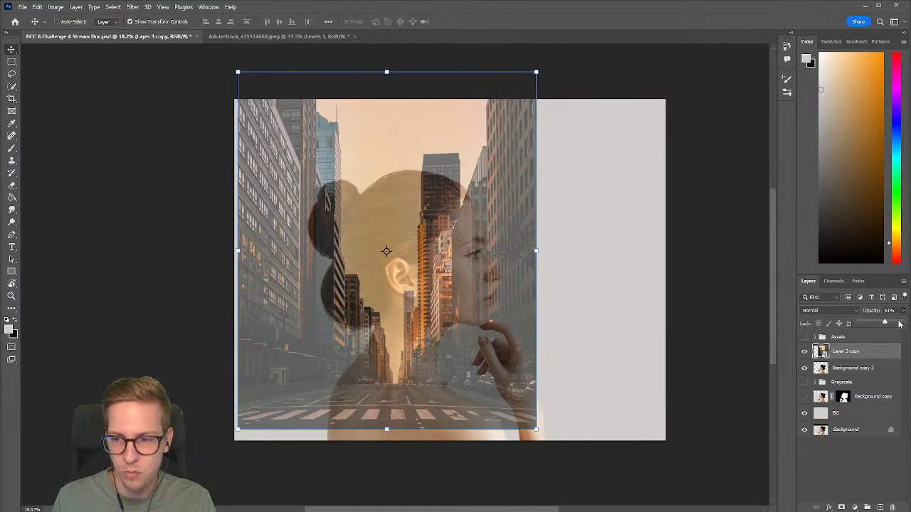
drag(900, 322, 908, 323)
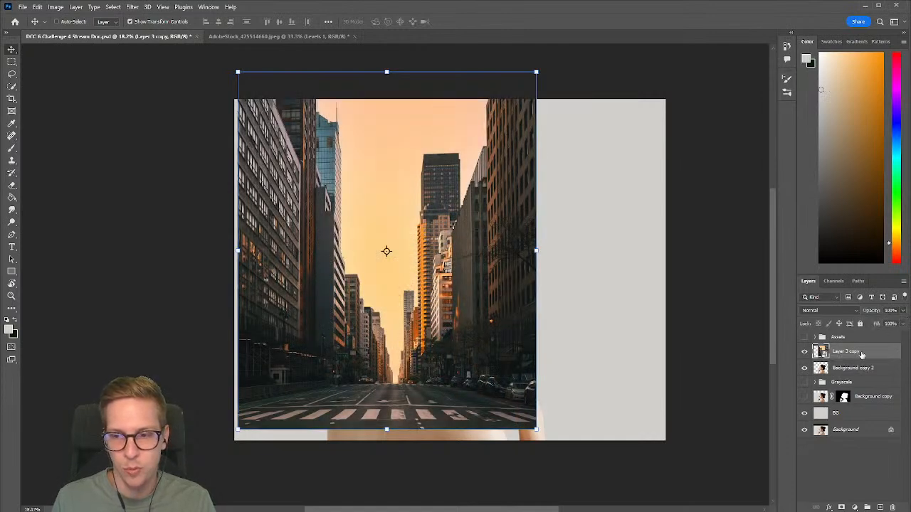
right_click(863, 354)
click(811, 350)
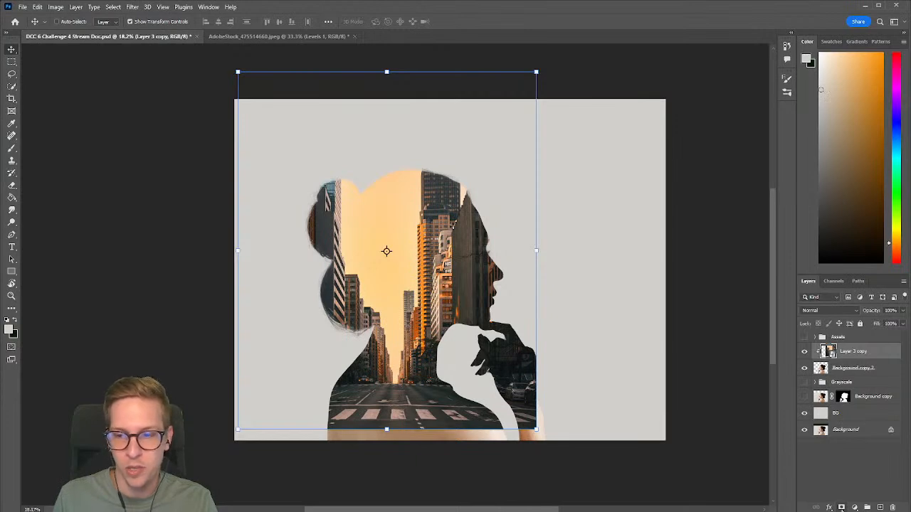
- Add a layer mask to Layer 3 copy and paint it black with a large soft airbrush over the shoulders, arm and hand
click(841, 507)
key(x)
key(b)
mouse_move(528, 466)
mouse_down()
mouse_move(549, 433)
mouse_move(504, 456)
mouse_move(582, 406)
mouse_move(484, 433)
mouse_up()
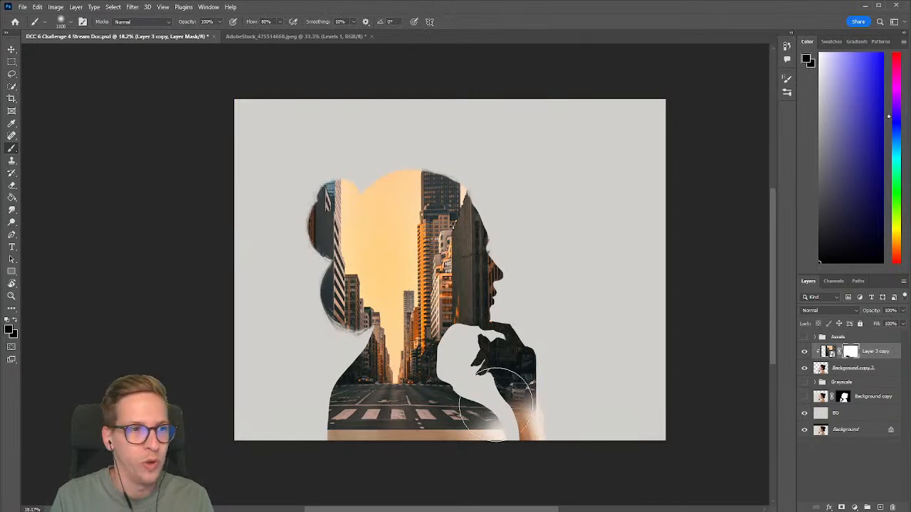
click(71, 23)
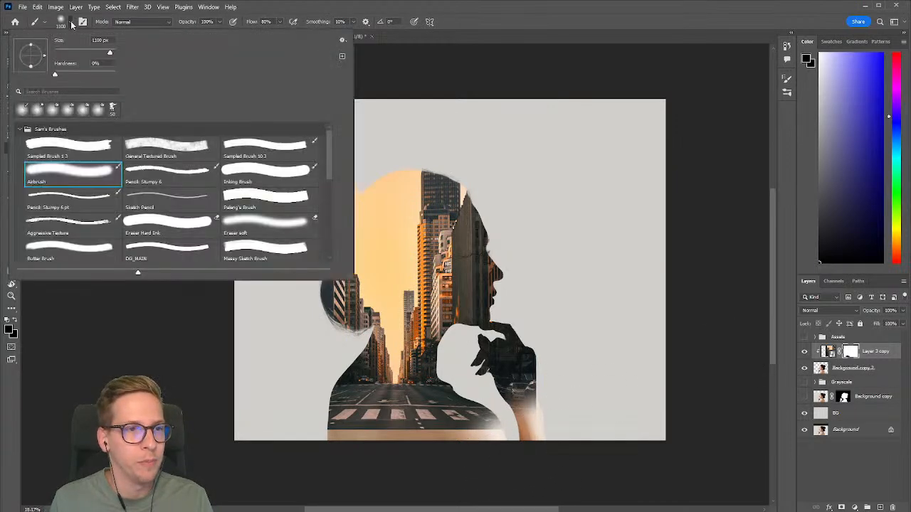
click(71, 23)
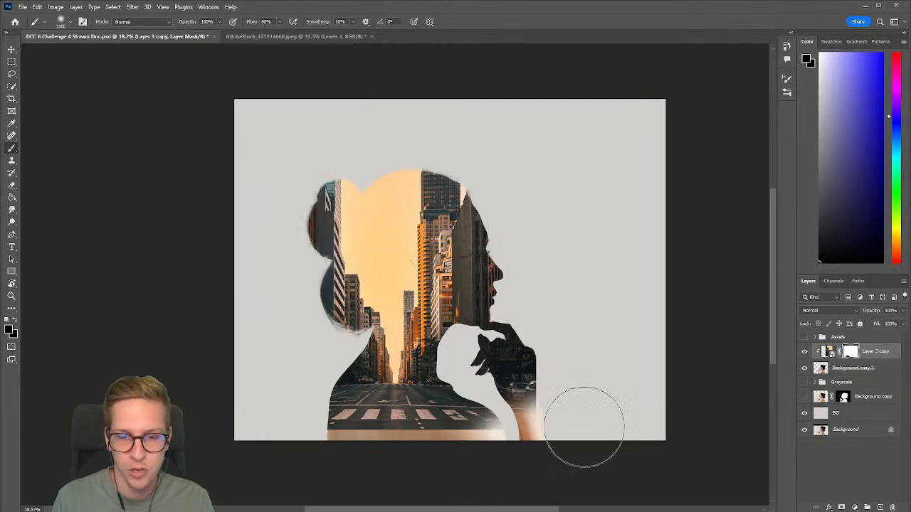
mouse_move(582, 405)
mouse_down()
mouse_move(602, 368)
mouse_move(540, 401)
mouse_move(578, 429)
mouse_move(529, 358)
mouse_move(566, 397)
mouse_move(535, 355)
mouse_move(562, 390)
mouse_move(515, 345)
mouse_move(558, 398)
mouse_move(524, 380)
mouse_move(553, 402)
mouse_move(509, 349)
mouse_move(545, 384)
mouse_move(447, 478)
mouse_up()
key(])
key(])
mouse_move(433, 439)
mouse_down()
mouse_move(387, 484)
mouse_move(405, 457)
mouse_move(378, 443)
mouse_move(334, 451)
mouse_move(312, 480)
mouse_move(304, 414)
mouse_up()
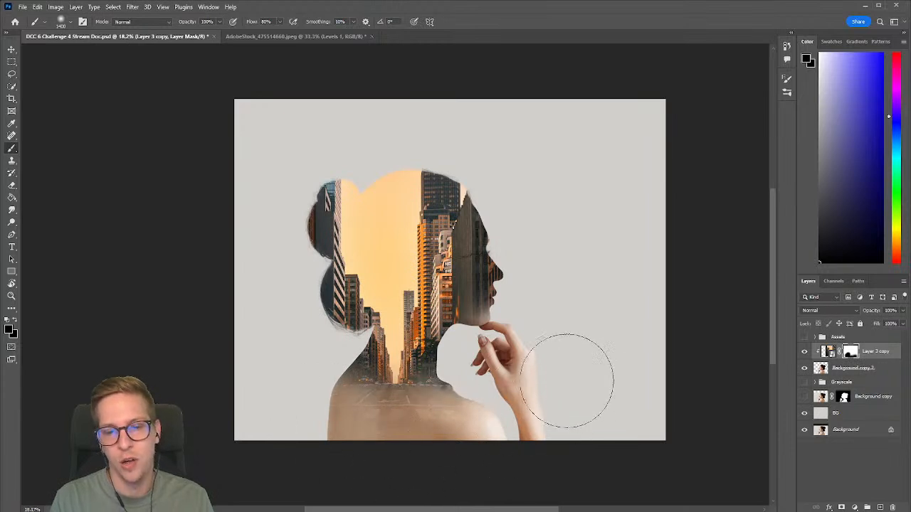
- Paint the Layer 3 copy mask to uncover the face and front hairline, and softly fade the city along the lower back of the hair
mouse_move(496, 216)
mouse_down()
mouse_move(521, 287)
mouse_move(498, 201)
mouse_move(533, 324)
mouse_move(489, 165)
mouse_move(530, 251)
mouse_move(486, 173)
mouse_move(512, 223)
mouse_move(488, 188)
mouse_up()
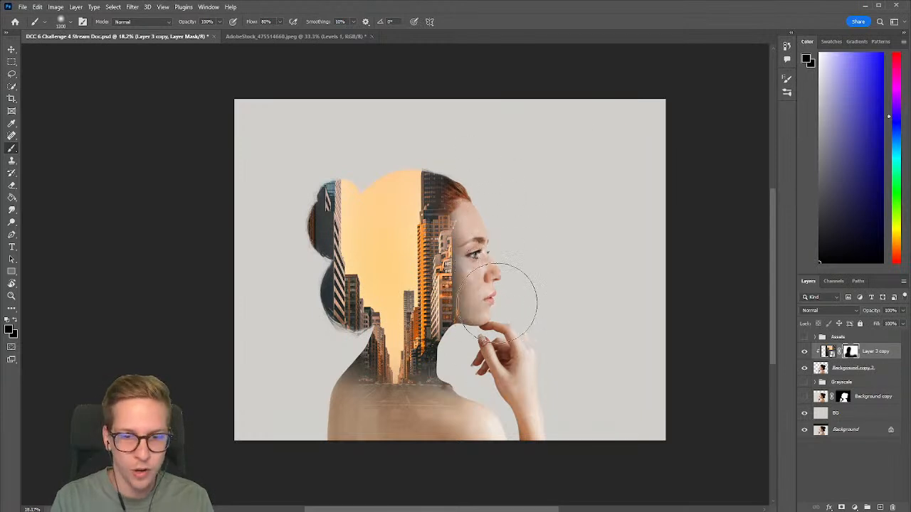
key(bracketleft)
key(bracketleft)
mouse_move(315, 304)
mouse_down()
mouse_move(326, 316)
mouse_move(313, 344)
mouse_up()
key(ctrl+z)
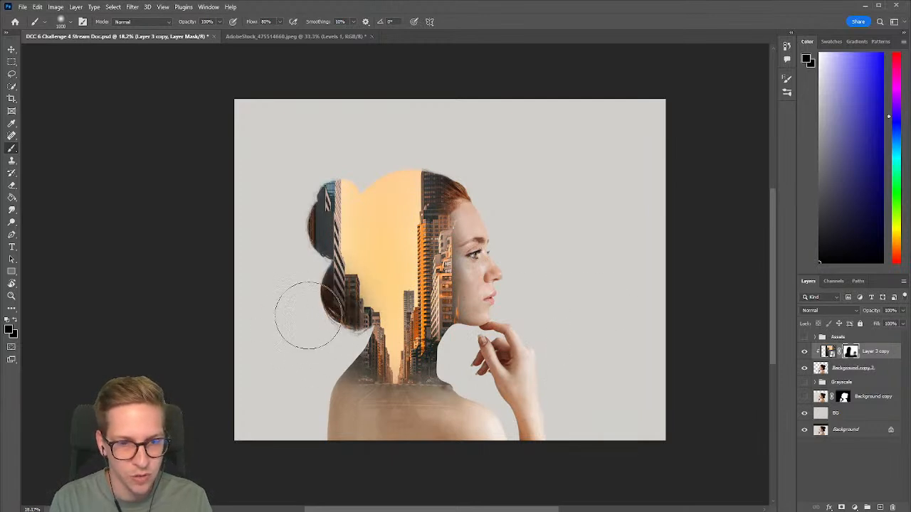
key(bracketleft)
key(bracketleft)
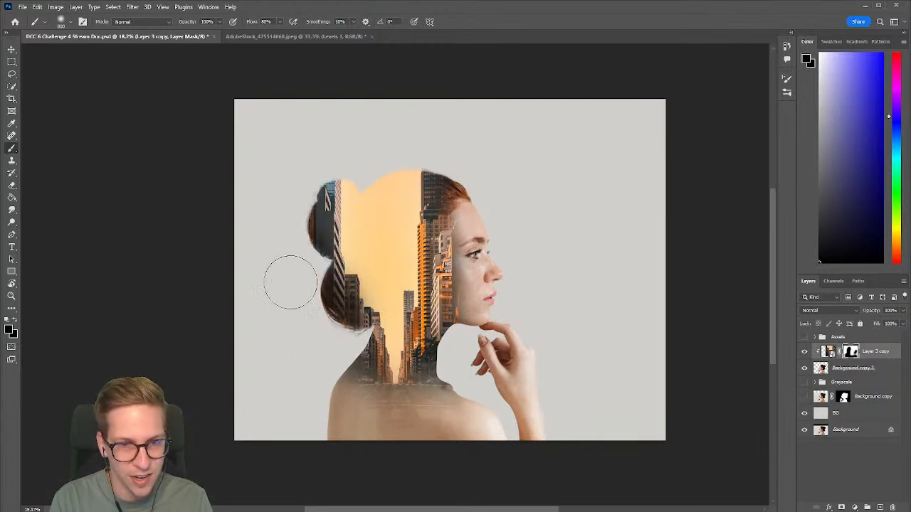
key(x)
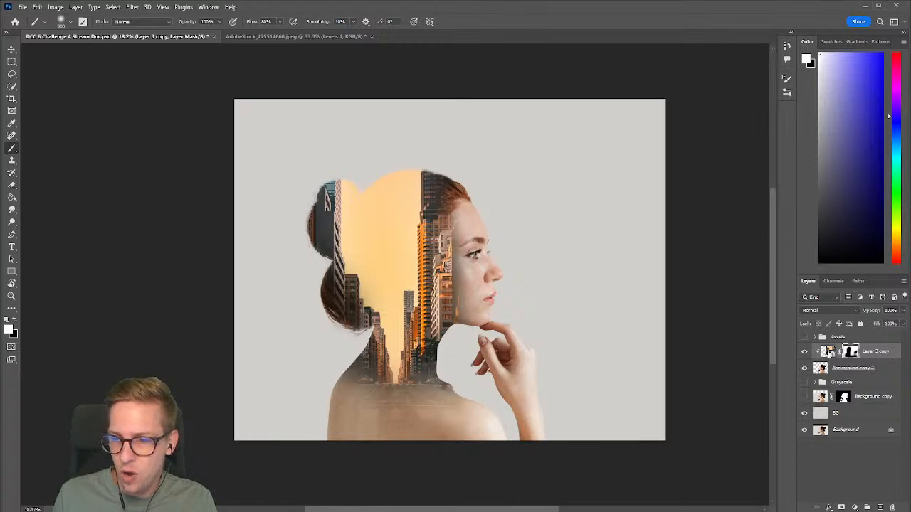
- Select the sky in the city image and try applying that selection as a layer mask on Background copy 2
click(828, 351)
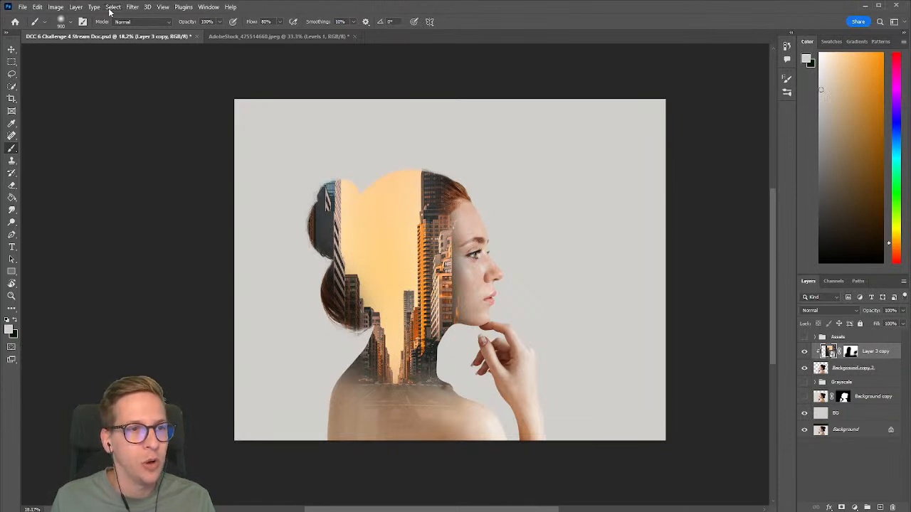
click(113, 8)
drag(124, 126, 327, 163)
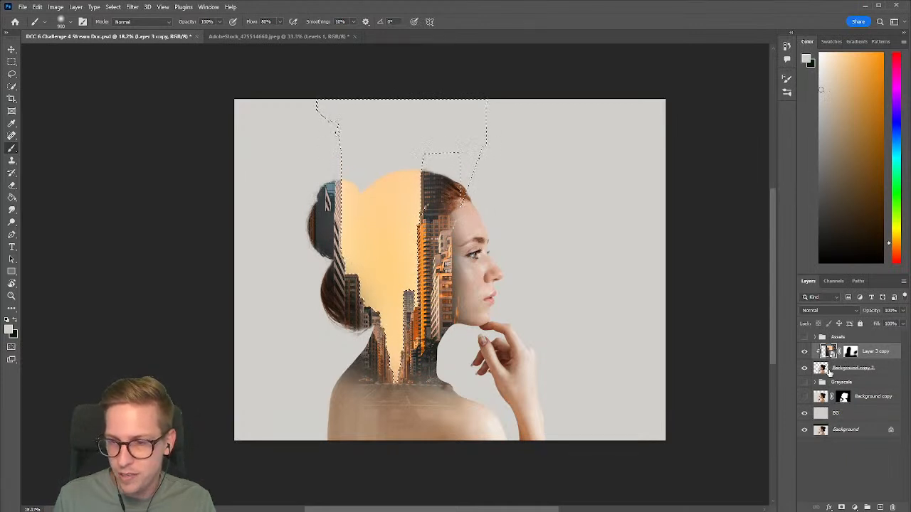
click(834, 371)
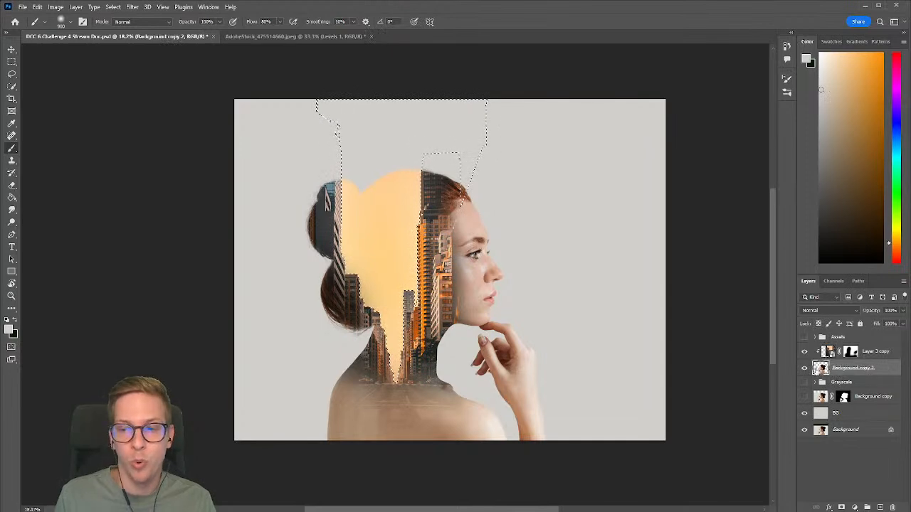
click(841, 508)
key(ctrl+z)
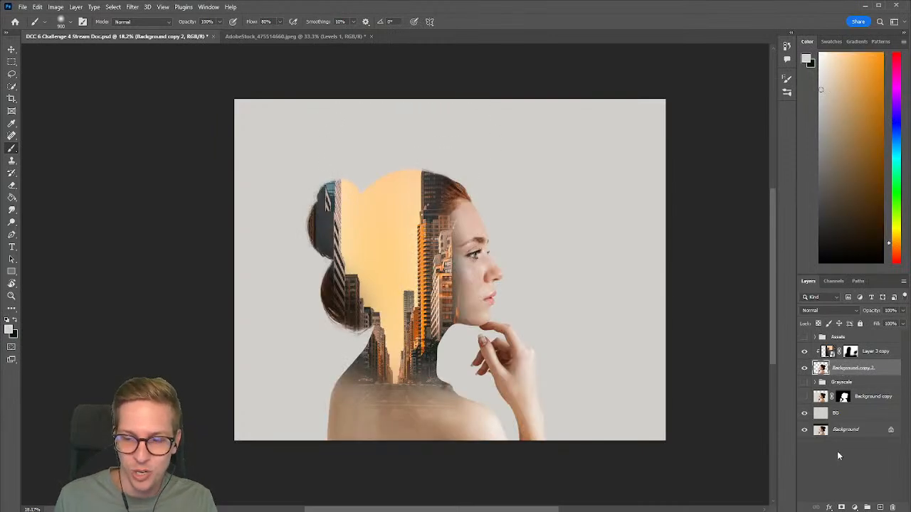
- Add a blank layer mask to Background copy 2, select the sky in the city image, and make the new mask active
click(841, 508)
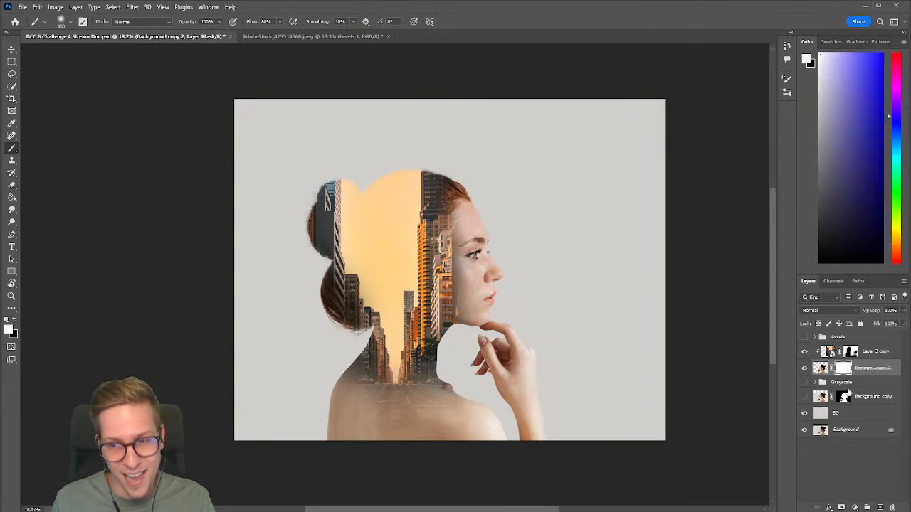
click(829, 351)
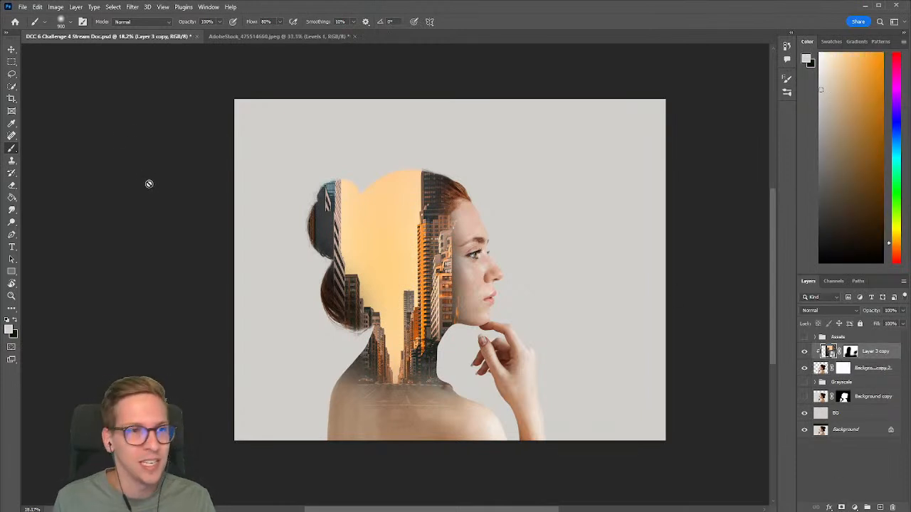
click(112, 7)
click(133, 127)
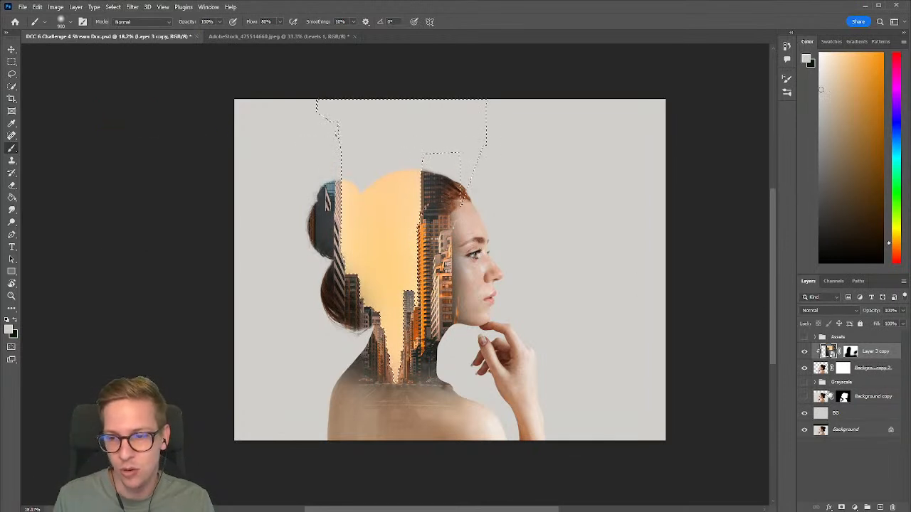
click(842, 367)
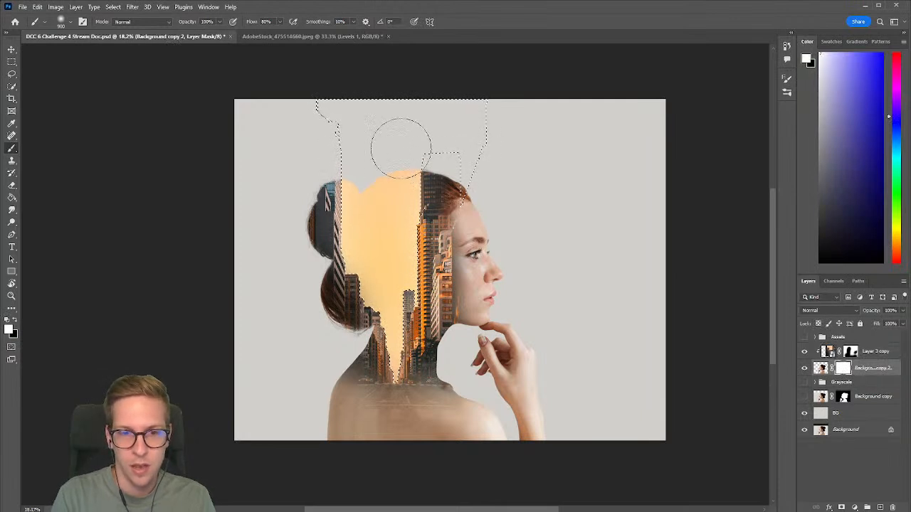
- Paint black on the Background copy 2 mask with a larger soft brush to fade the upper sky between the buildings
key(x)
drag(384, 175, 370, 153)
key(ctrl+z)
key(ctrl+d)
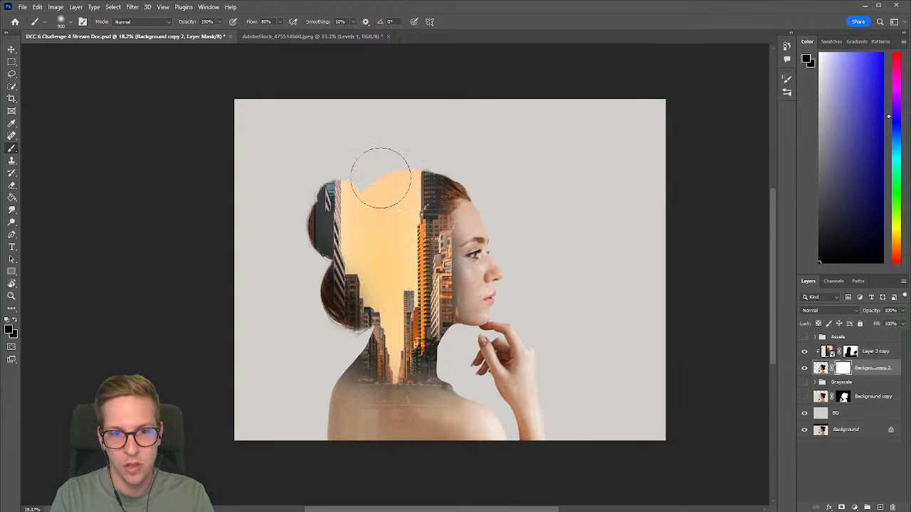
key(bracketright)
key(bracketright)
key(bracketright)
key(bracketright)
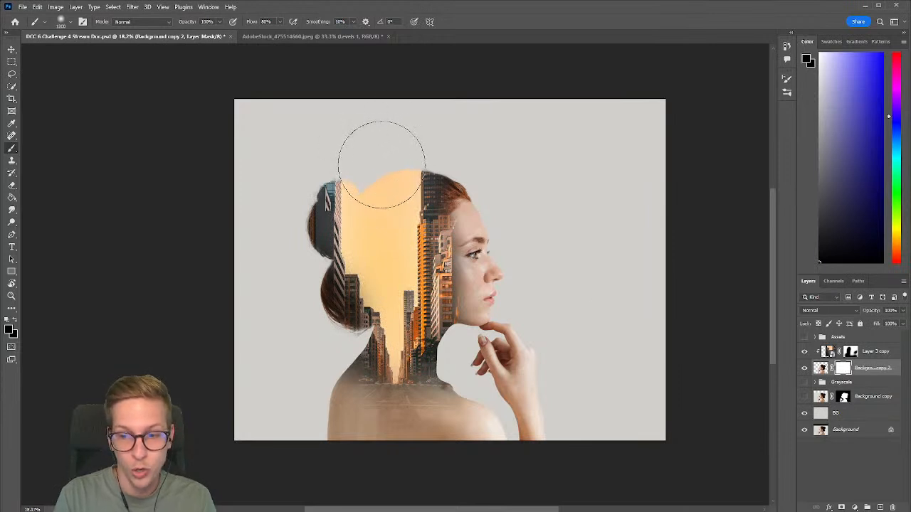
click(378, 163)
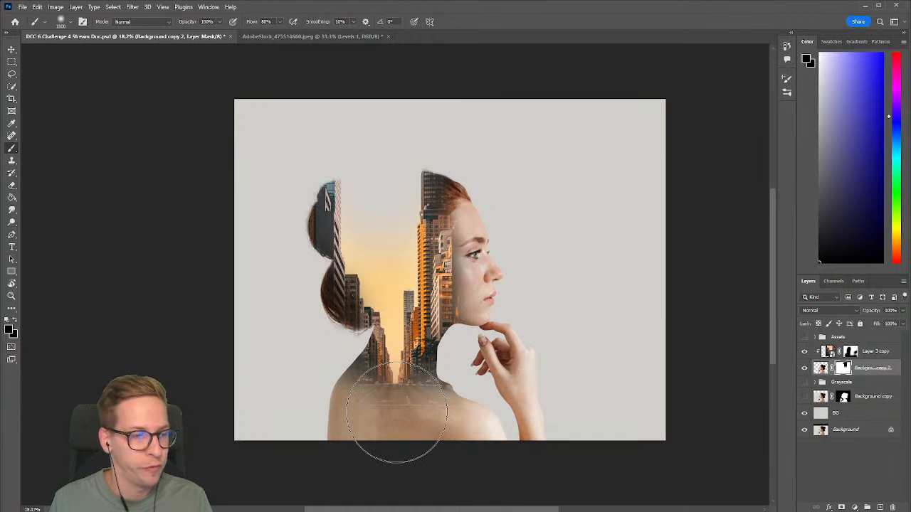
- Try copying the selected sky of Layer 3 copy onto a new layer, and clear the selection
click(851, 352)
click(829, 351)
click(804, 353)
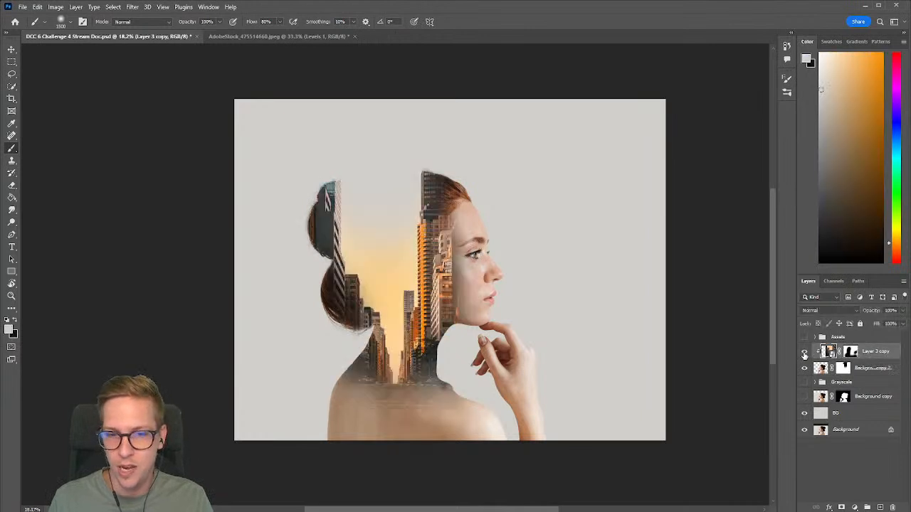
key(ctrl+v)
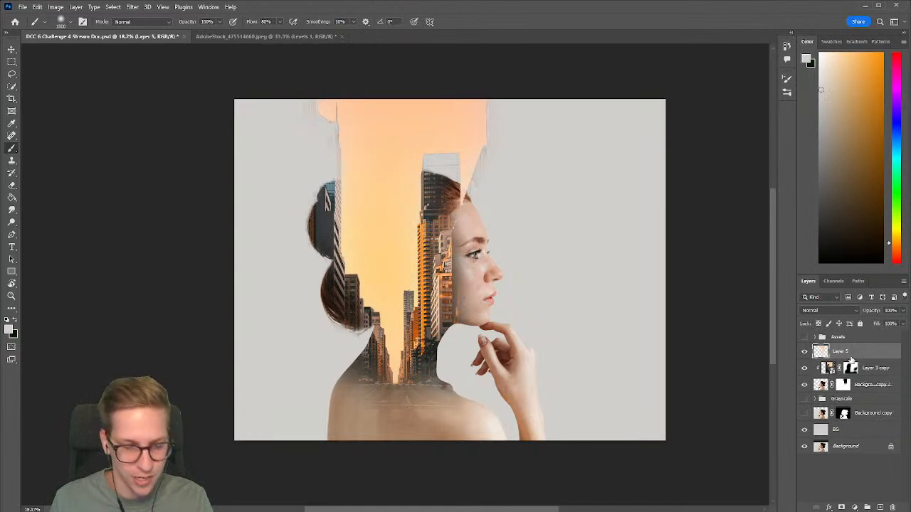
key(ctrl+z)
key(ctrl+z)
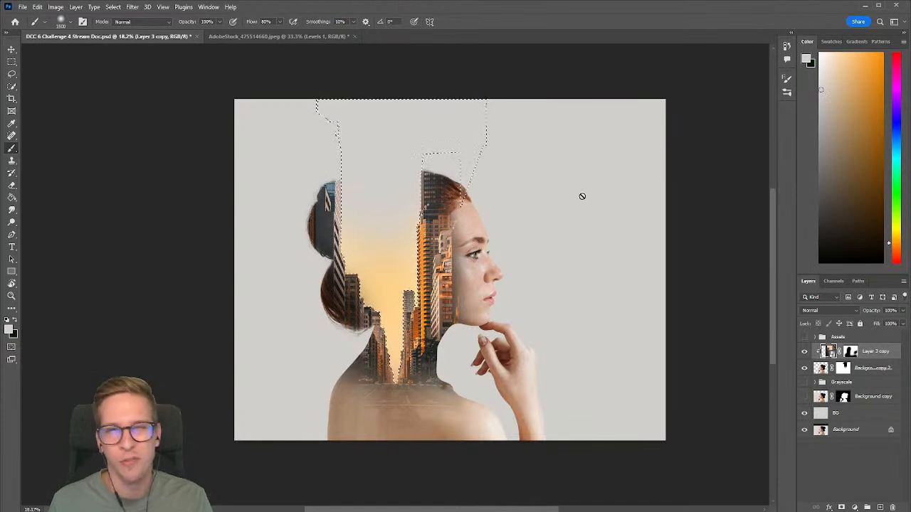
key(ctrl+d)
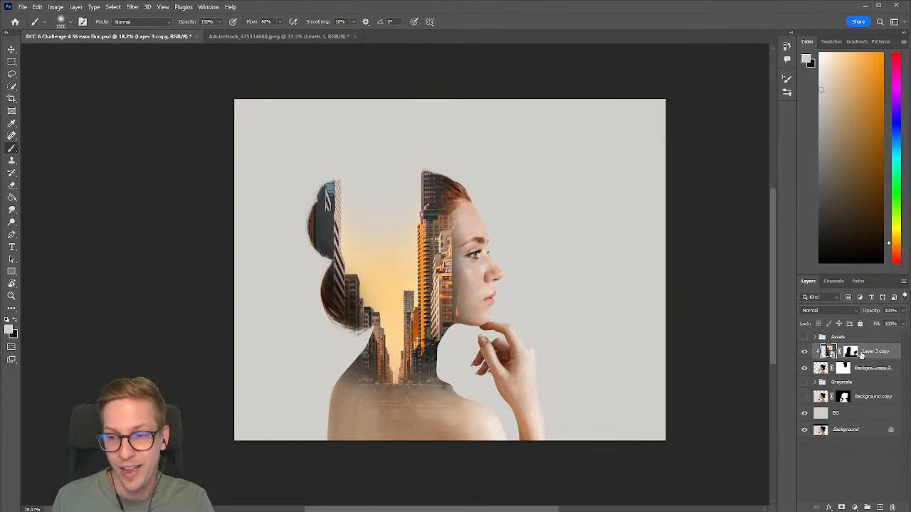
- Duplicate Layer 3 copy and replace the duplicate's mask with a solid black one
key(ctrl+j)
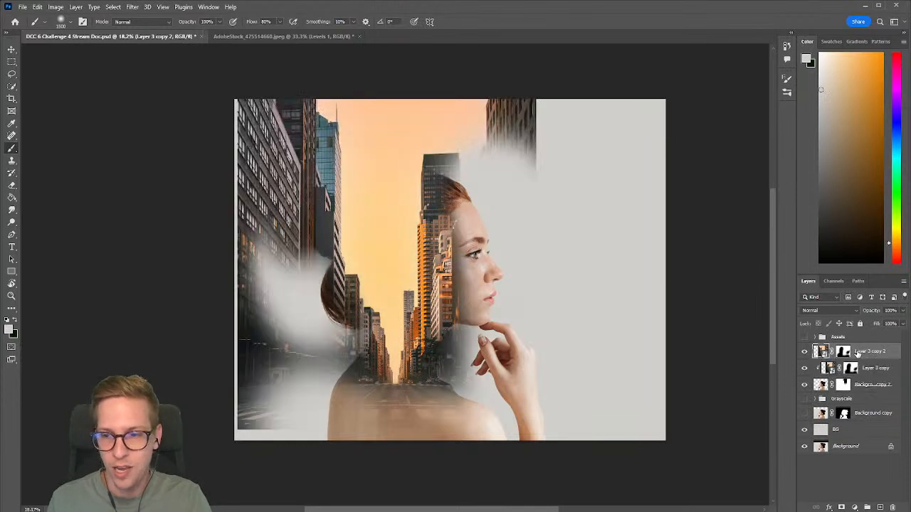
key(ctrl+z)
key(ctrl+j)
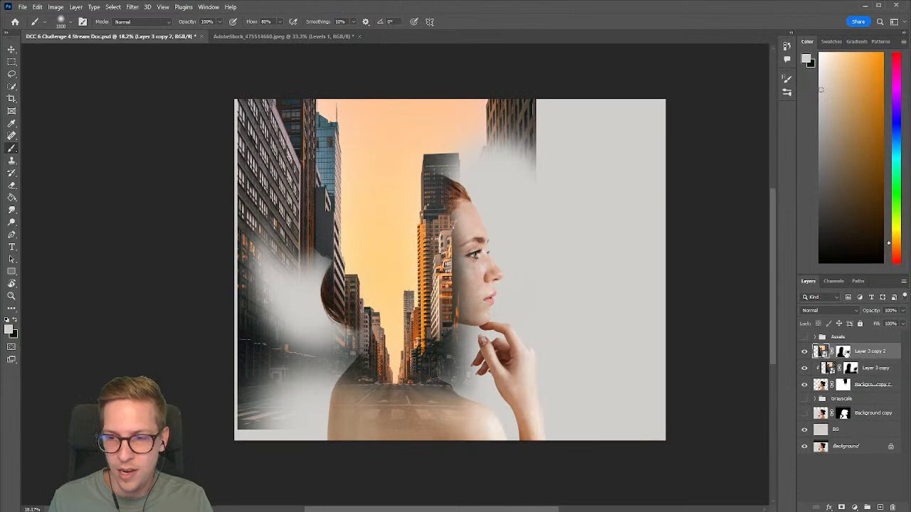
right_click(843, 351)
click(843, 368)
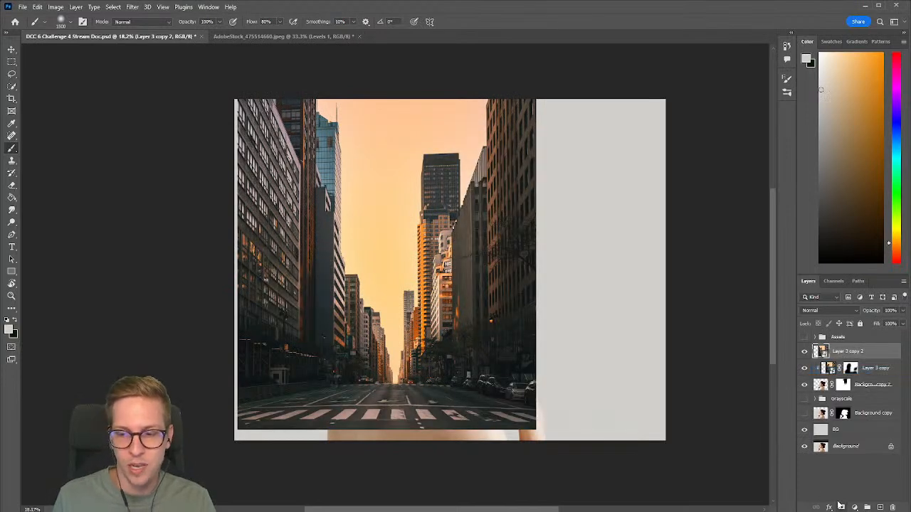
click(842, 507)
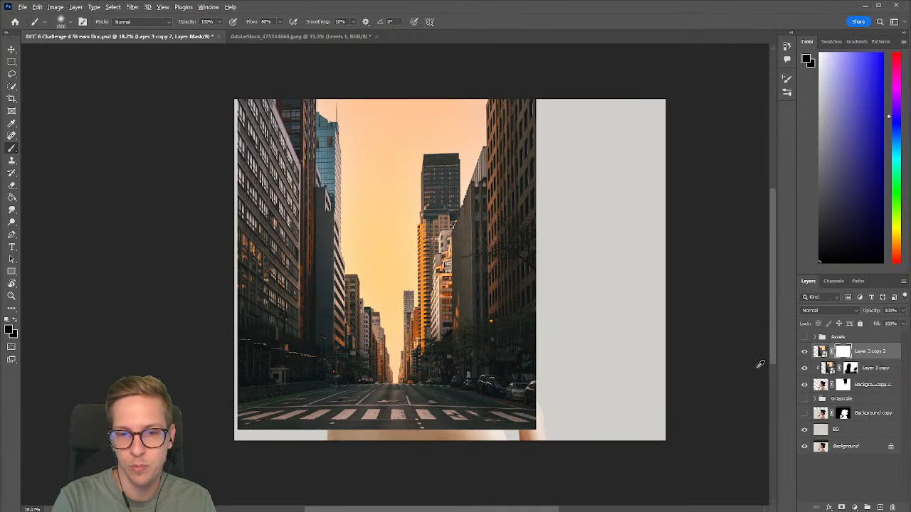
key(ctrl+i)
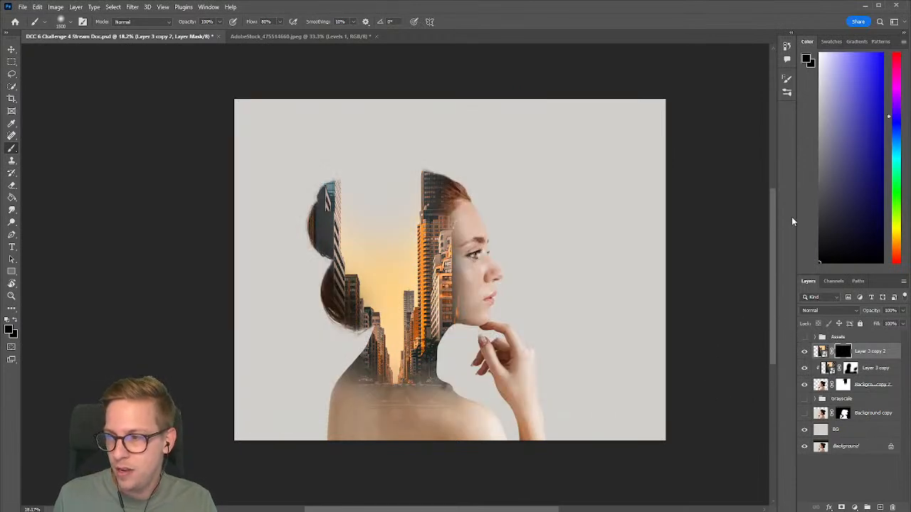
- Try painting white on the Layer 3 copy 2 mask to reveal the tower above the head without a selection
key(x)
key(bracketleft)
key(bracketleft)
key(bracketleft)
key(bracketleft)
mouse_move(439, 138)
mouse_down()
mouse_move(463, 160)
mouse_move(440, 179)
mouse_up()
key(ctrl+z)
key(bracketleft)
key(bracketleft)
click(439, 161)
key(ctrl+z)
- Select the sky in the Layer 3 copy 2 image, invert the selection, and make that layer's mask active
click(819, 354)
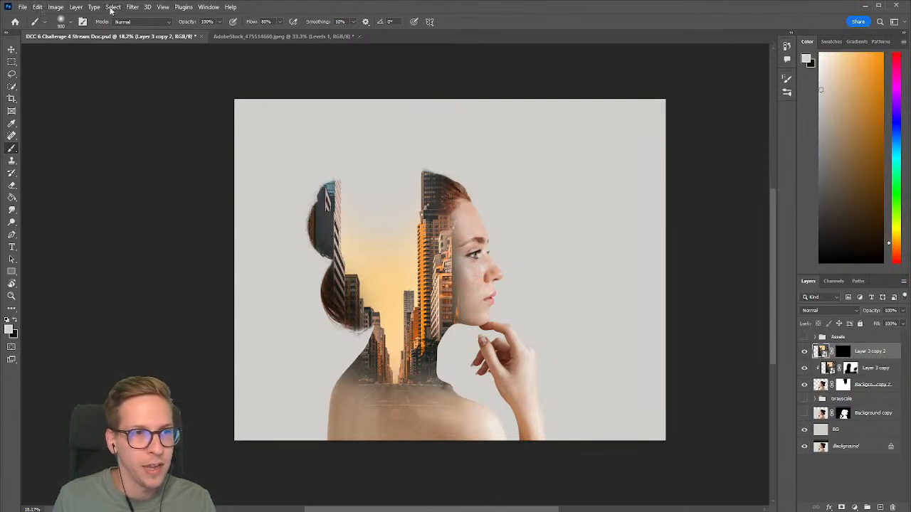
click(111, 9)
click(111, 127)
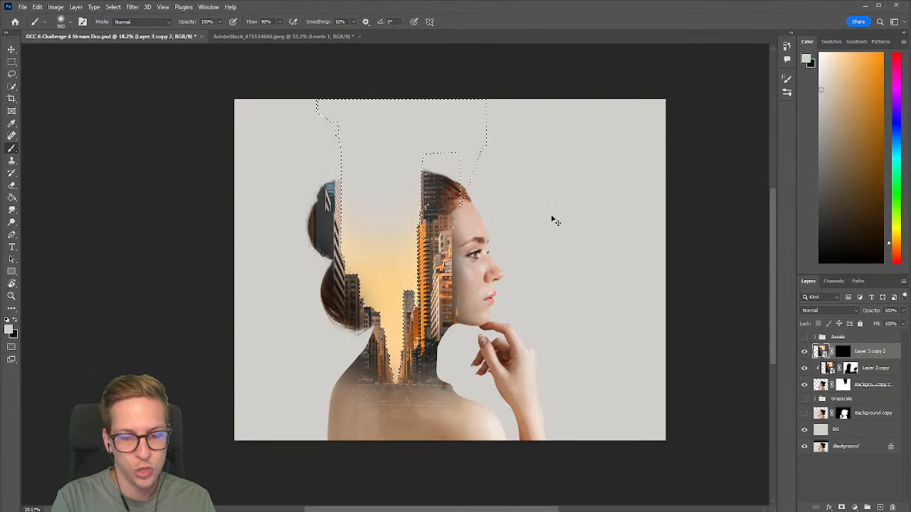
key(ctrl+shift+i)
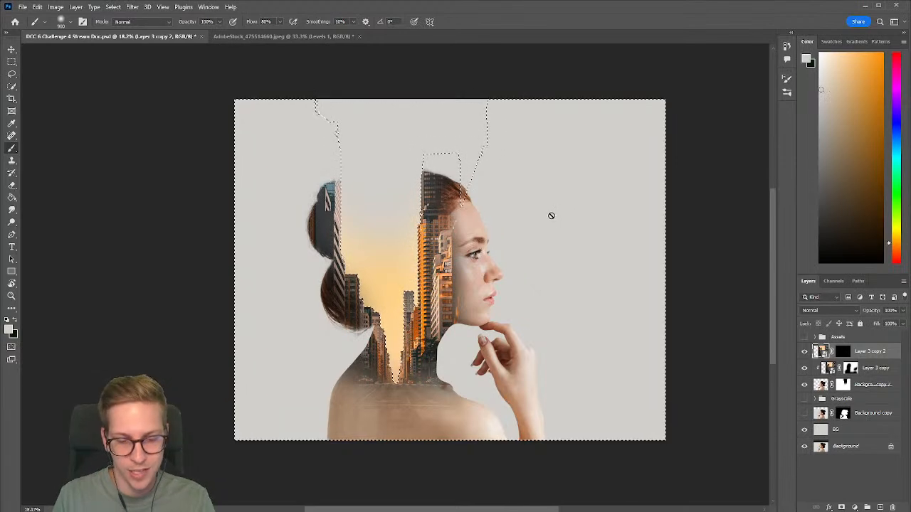
click(842, 351)
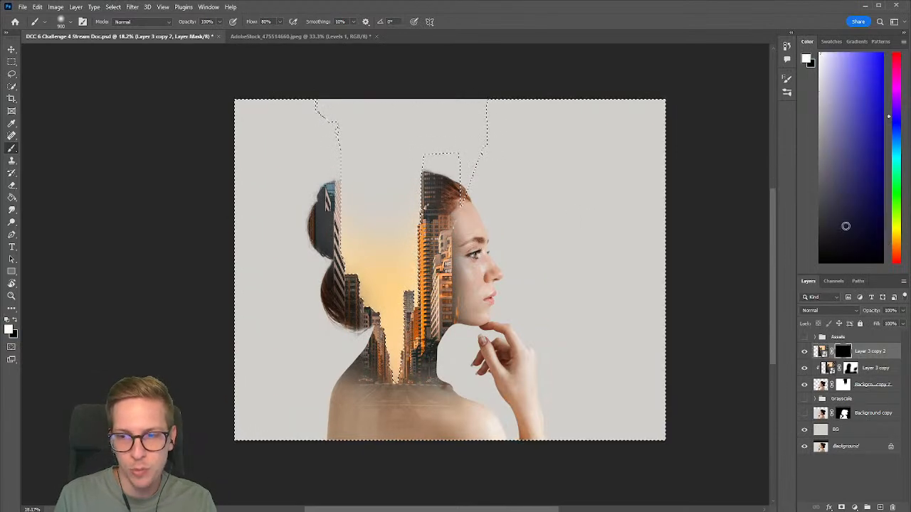
- Paint white inside the selection with a smaller soft brush to reveal the tower's top above the head, and clear the selection
key(bracketleft)
key(bracketleft)
click(431, 163)
key(ctrl+z)
key(bracketleft)
click(440, 171)
scroll(442, 168, up, 5)
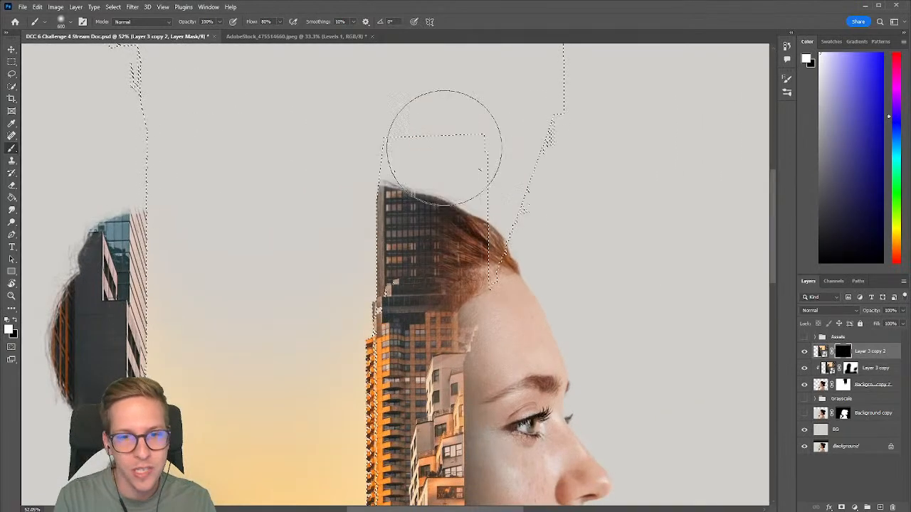
key(bracketleft)
key(bracketleft)
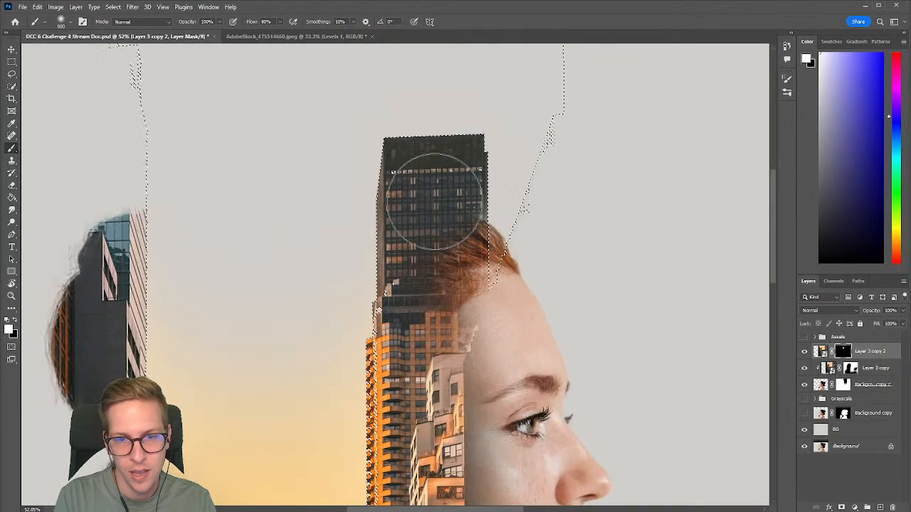
scroll(441, 220, down, 5)
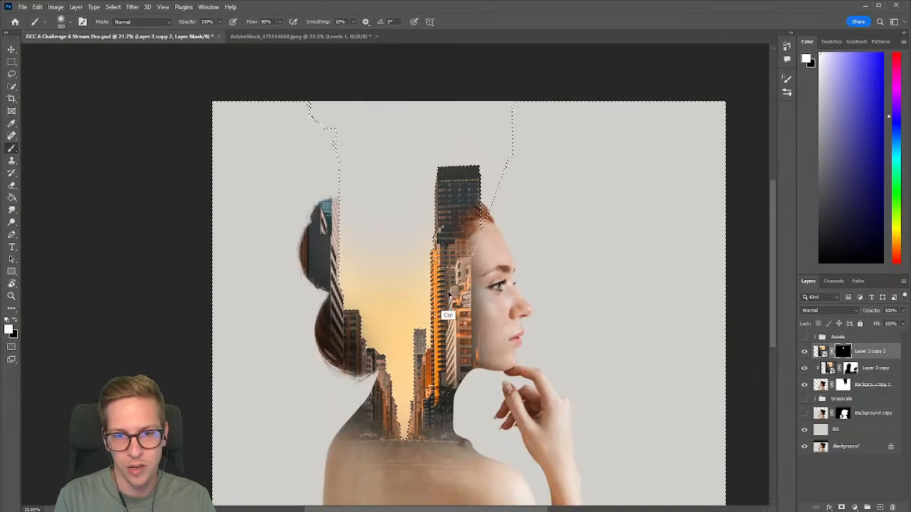
scroll(498, 274, up, 2)
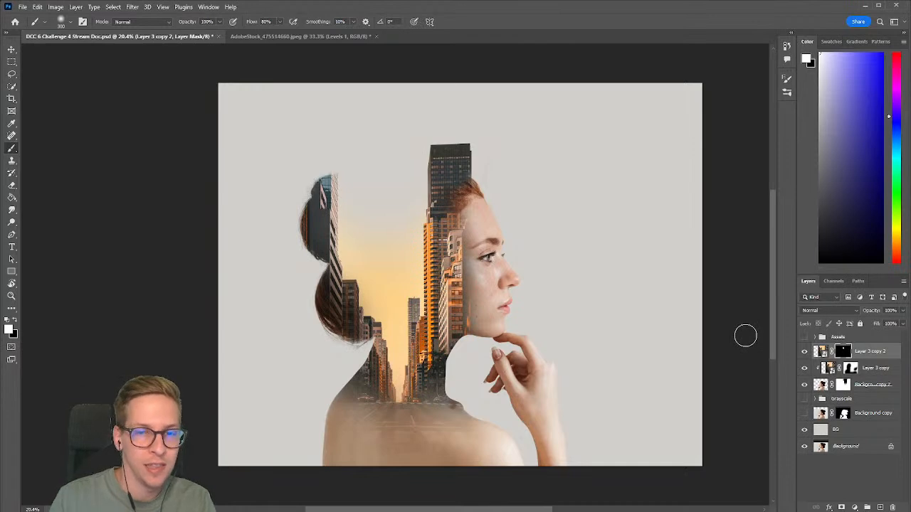
- Compare the image with and without Layer 3 copy 2, and mask out stray traces beside the tower above the front hairline
scroll(448, 196, up, 3)
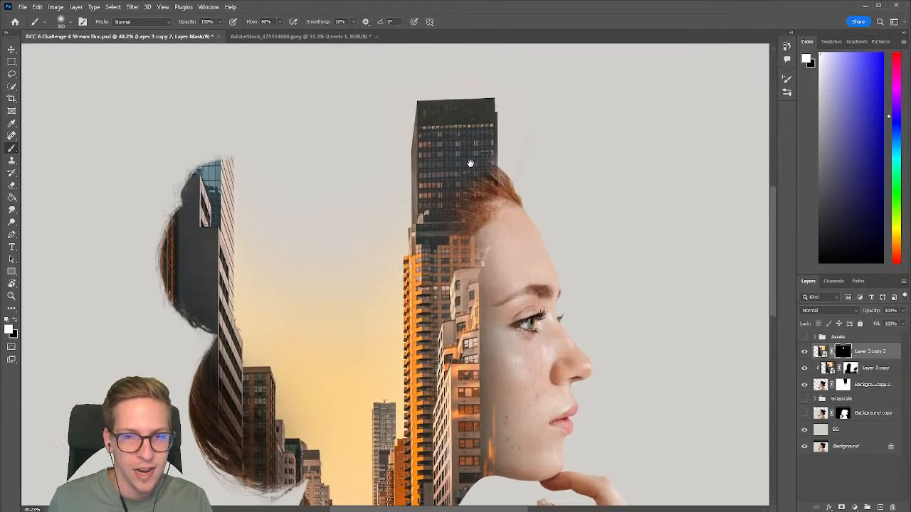
drag(469, 157, 463, 200)
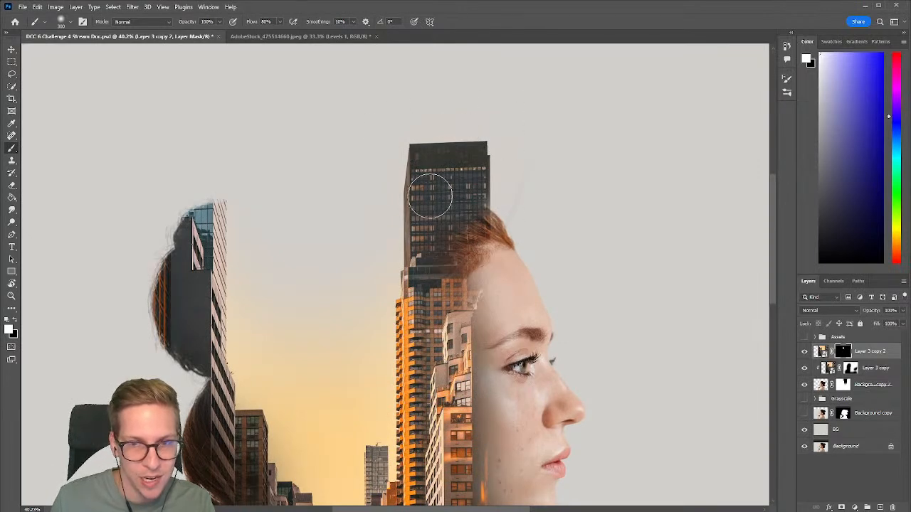
click(805, 354)
click(804, 353)
click(804, 354)
click(804, 353)
key(x)
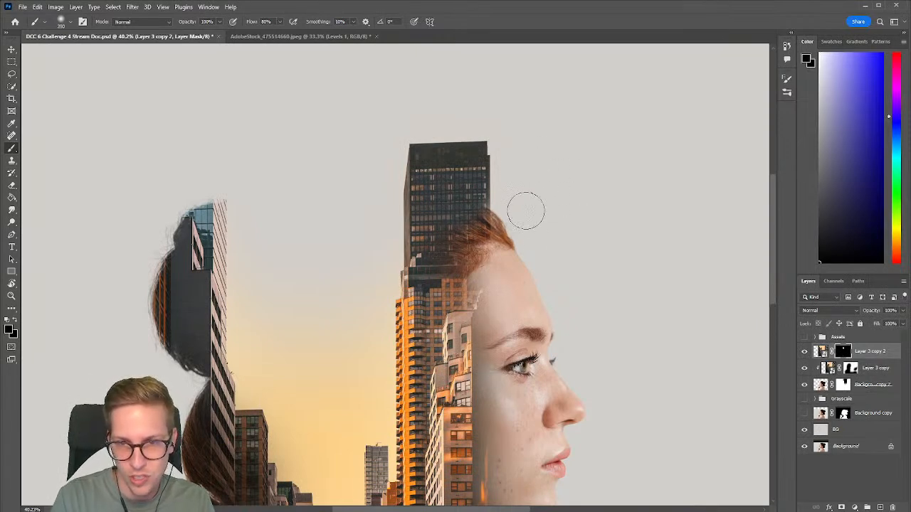
drag(508, 193, 494, 218)
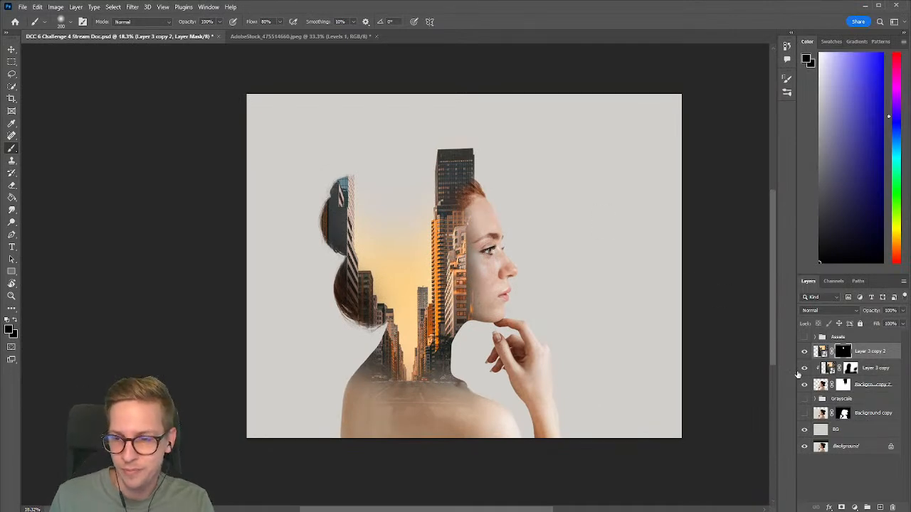
- Group Layer 3 copy 2, Layer 3 copy and Background copy 2 as "Color", and save the document
shift+click(879, 389)
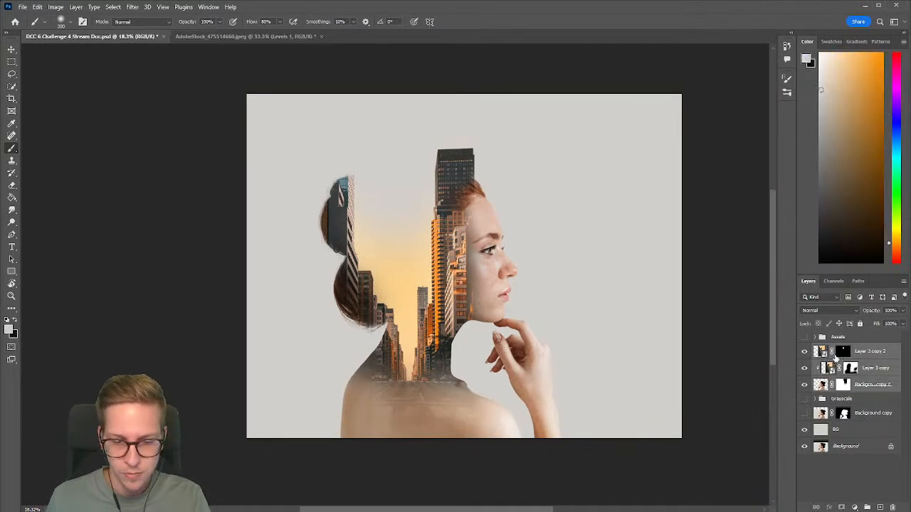
key(ctrl+g)
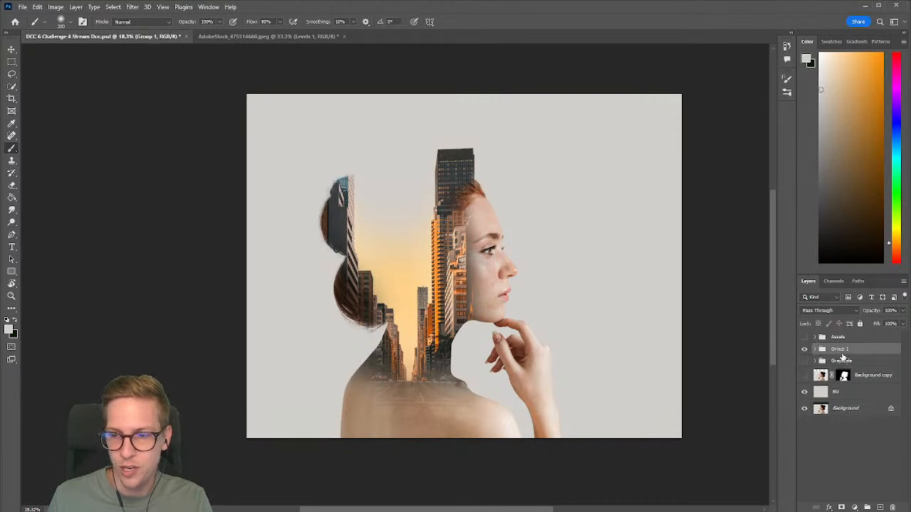
double_click(840, 349)
key(Return)
key(ctrl+s)
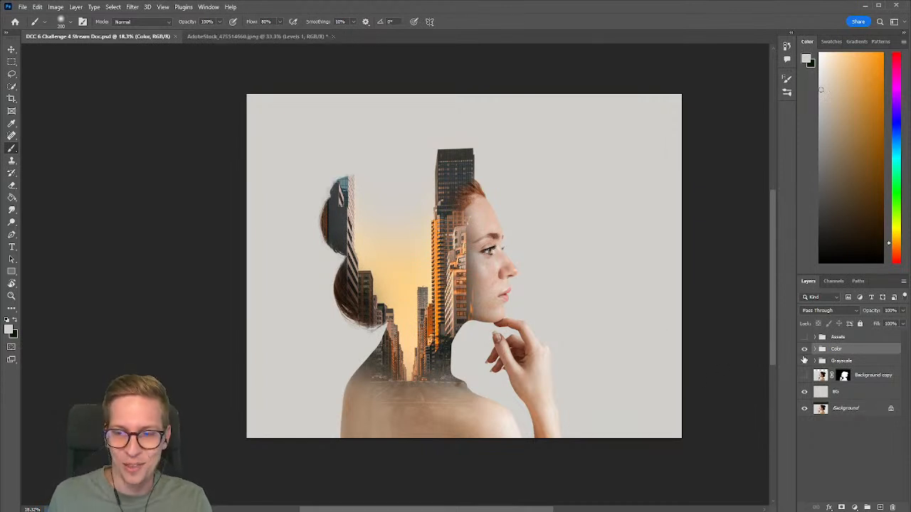
- Compare the Grayscale and Color composites by alternately showing their groups, ending with the Color version displayed
click(803, 349)
click(804, 361)
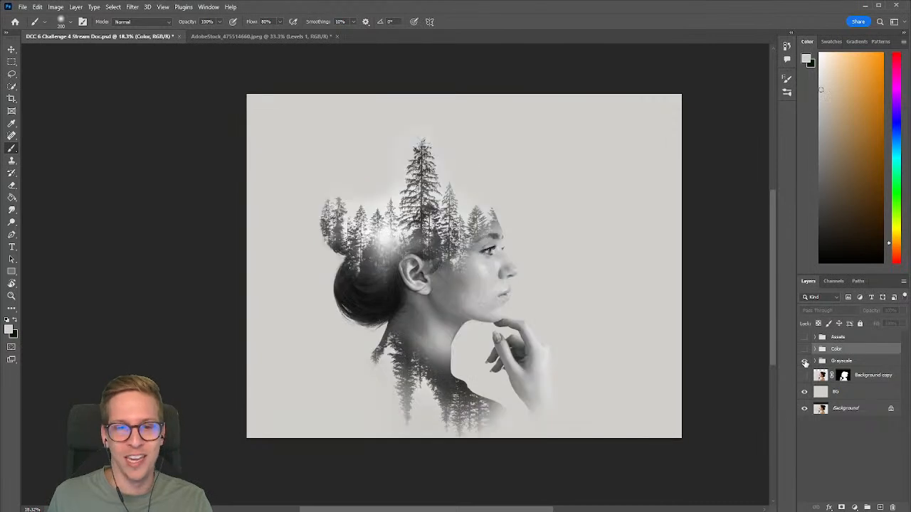
scroll(530, 270, up, 2)
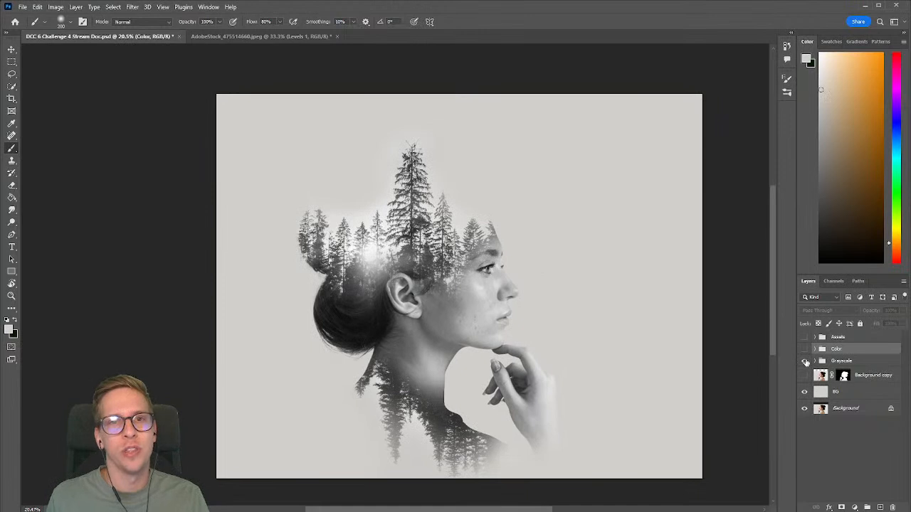
click(805, 361)
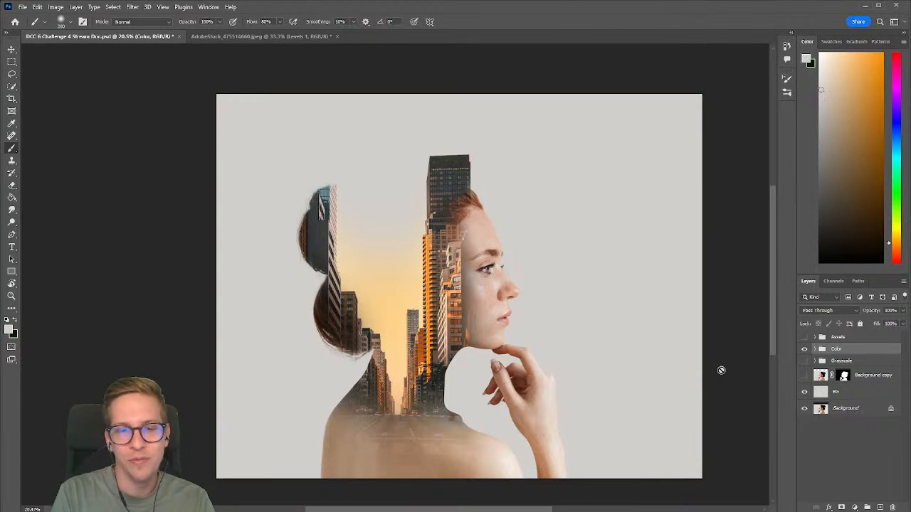
click(804, 348)
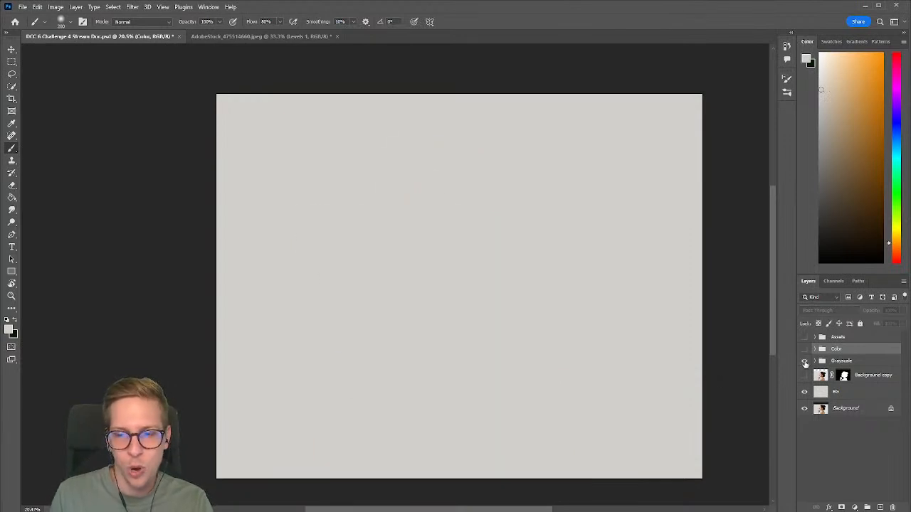
click(804, 361)
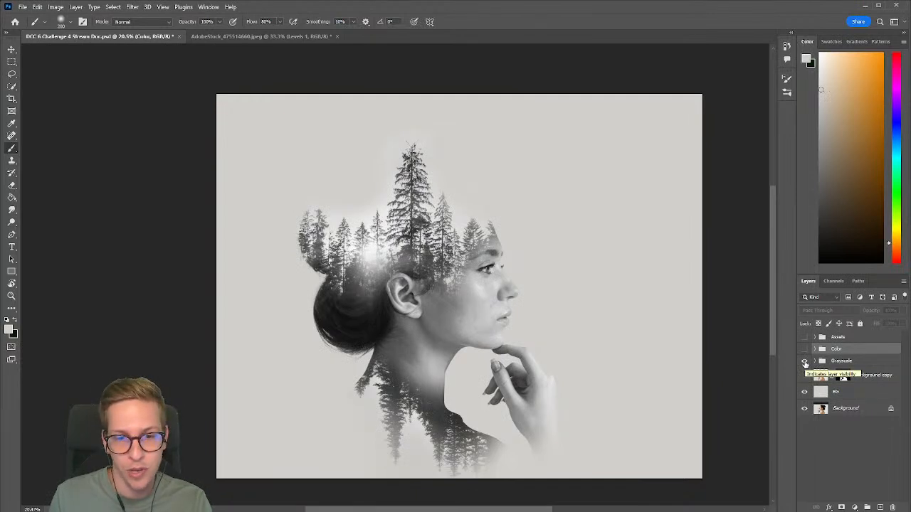
click(804, 361)
click(804, 349)
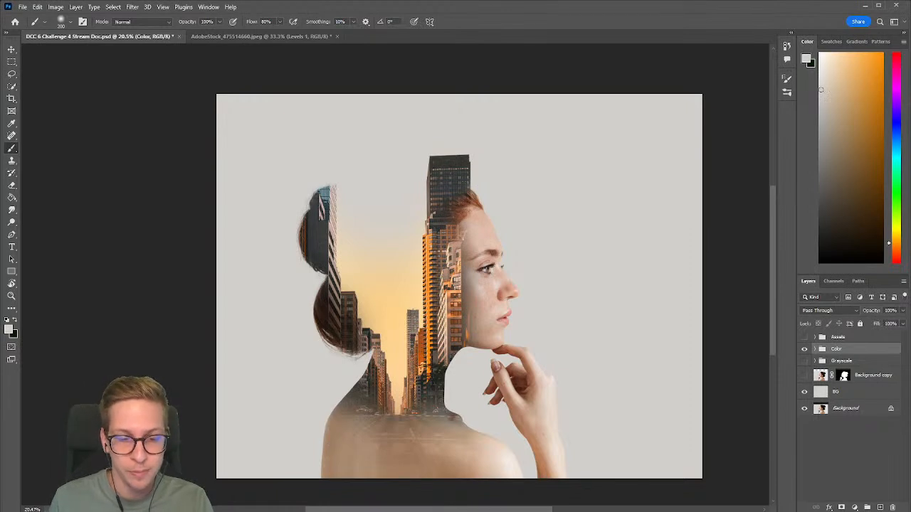
- Switch to Discord and view the dcc-feedback channel of the Adobe Photoshop server
key(alt+Tab)
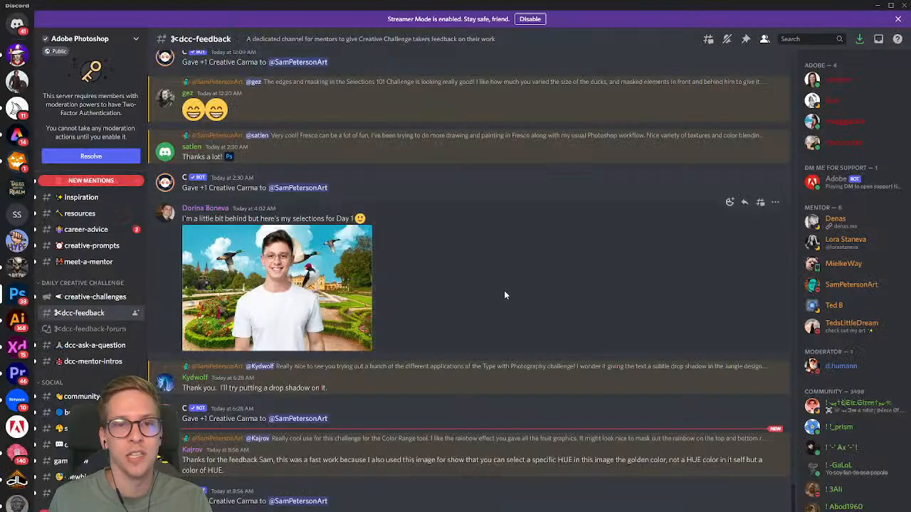
scroll(508, 296, up, 3)
scroll(531, 300, down, 3)
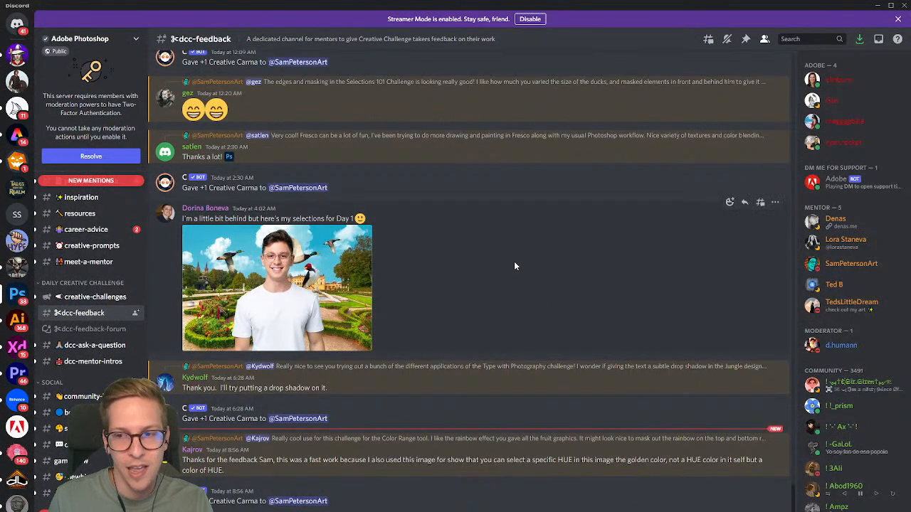
- Look back through the dcc-feedback channel's challenge submissions to the posts from October 25, 2022
scroll(505, 261, up, 5)
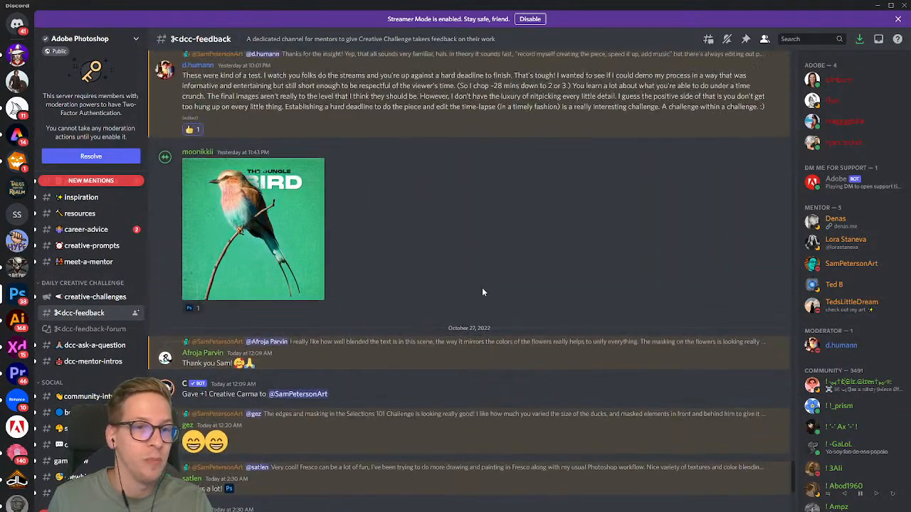
scroll(484, 288, up, 6)
scroll(432, 271, up, 10)
scroll(429, 273, up, 8)
scroll(432, 282, up, 10)
scroll(440, 279, up, 10)
scroll(441, 278, up, 10)
scroll(444, 278, up, 10)
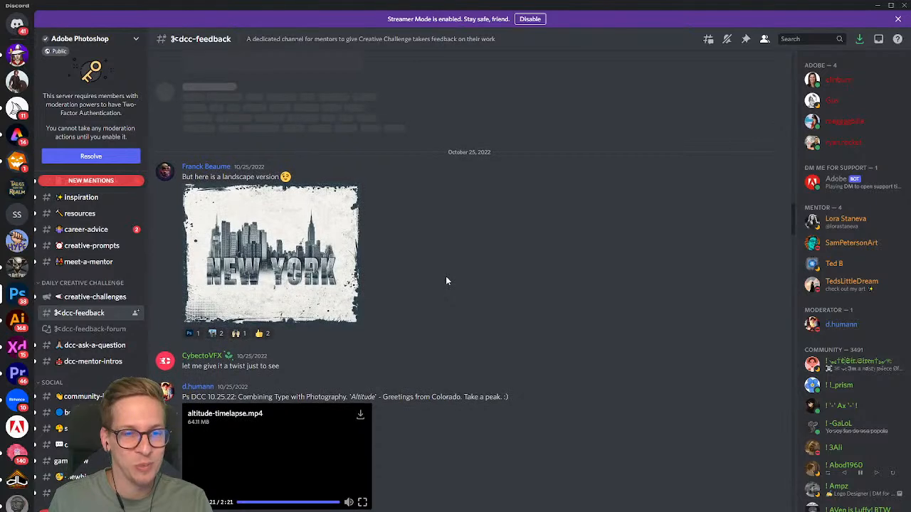
- Examine the Day 2 text-and-photography submissions from October 25, 2022, and return to the double-exposure document in Photoshop
scroll(445, 279, up, 10)
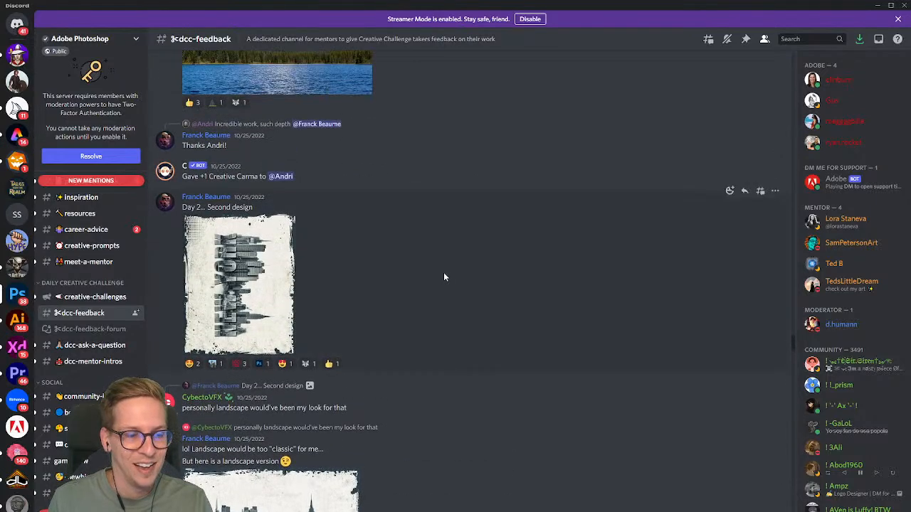
scroll(443, 276, down, 5)
scroll(444, 276, up, 6)
scroll(443, 276, up, 8)
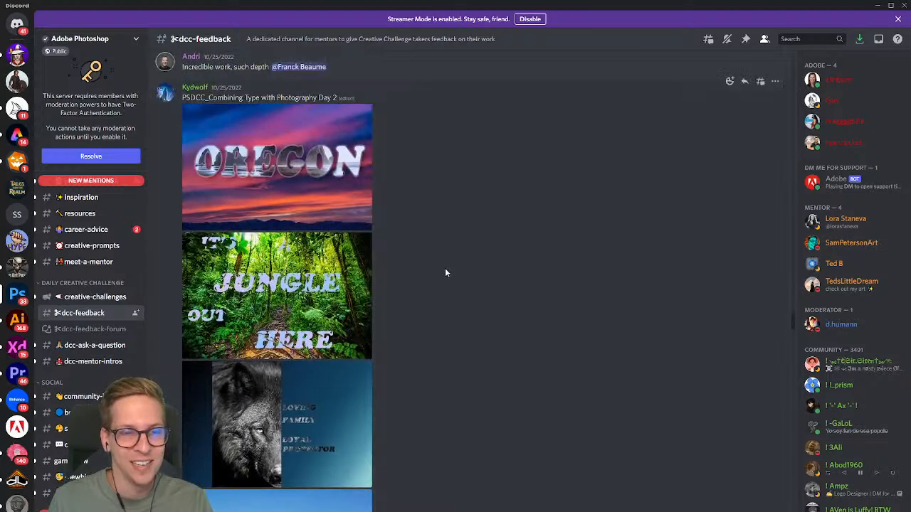
scroll(453, 245, up, 5)
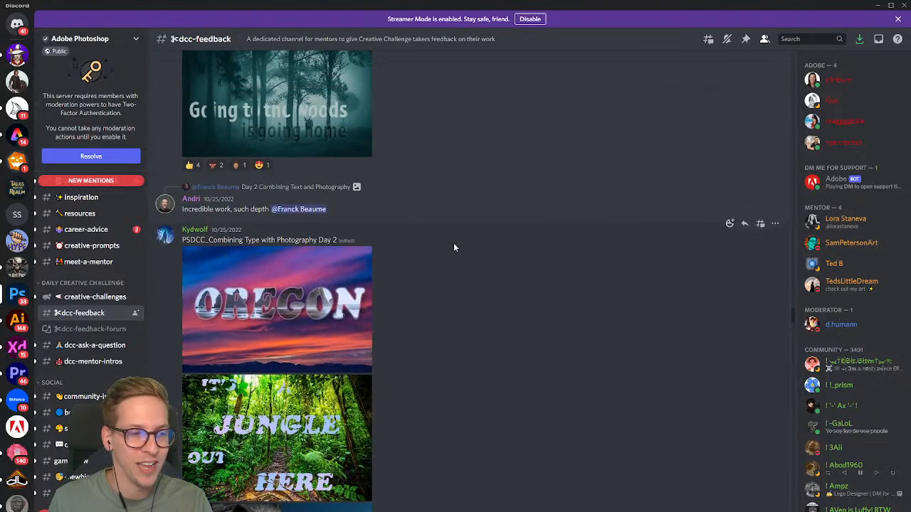
scroll(453, 247, up, 8)
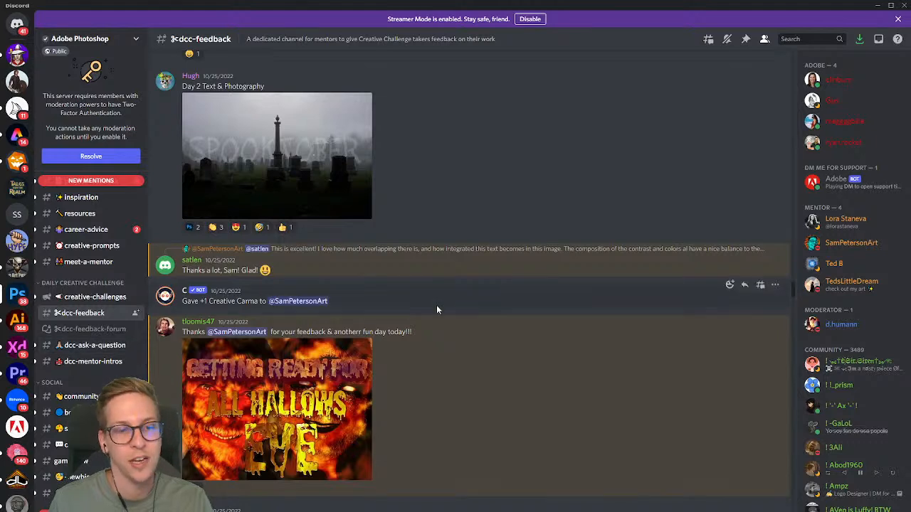
click(878, 5)
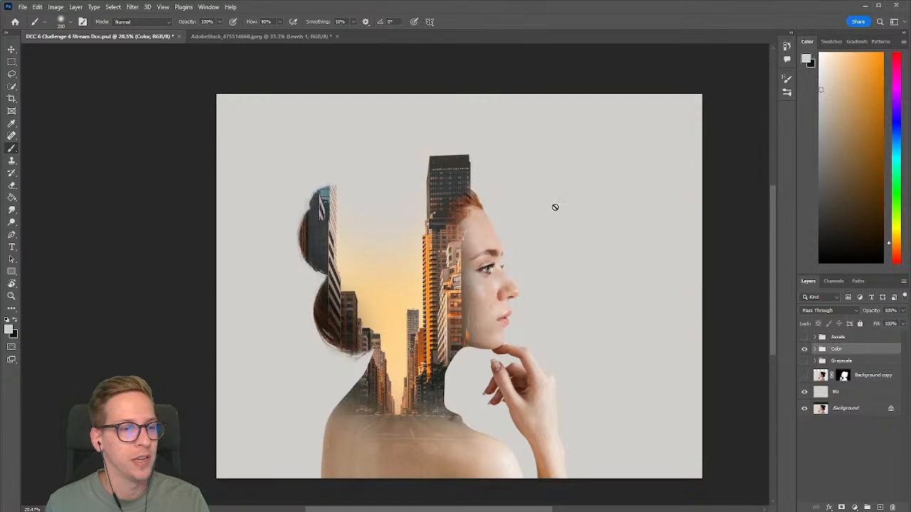